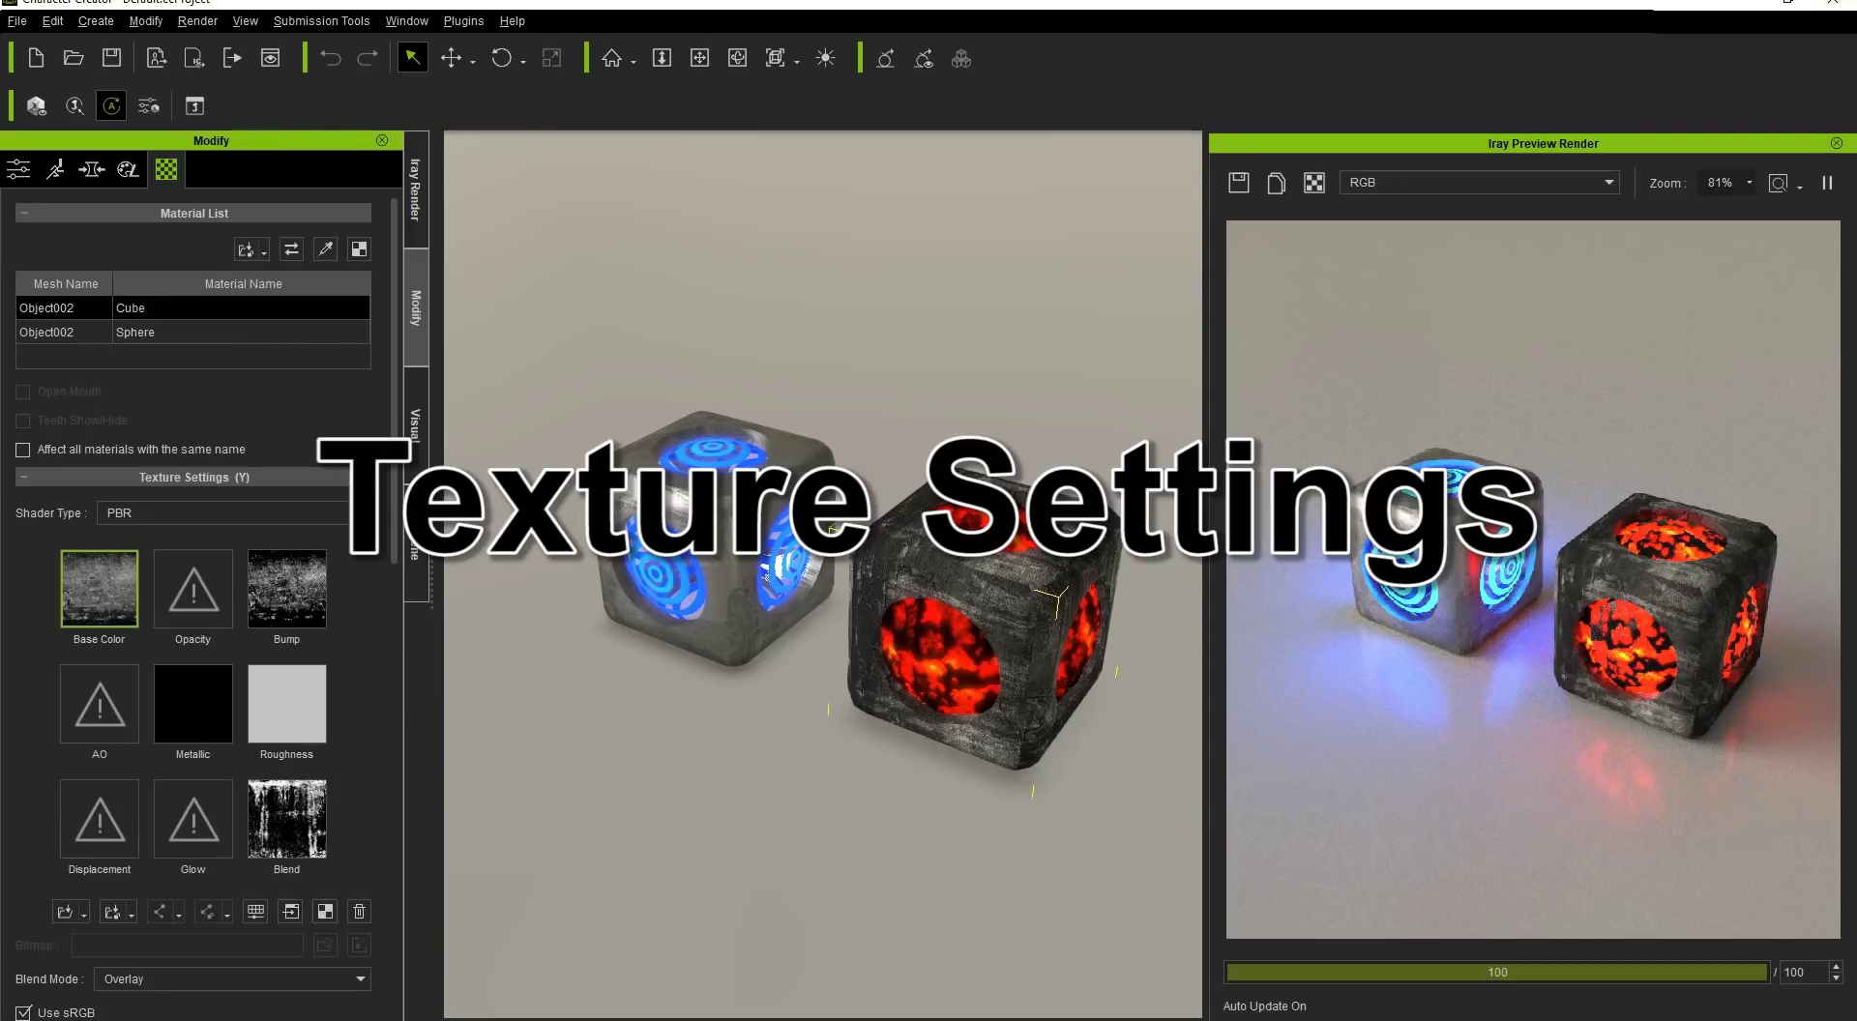
# Step: Compare the Cube and Sphere material textures, check the Iray Render material table, and zoom in on the lava cube
pyautogui.click(278, 341)
pyautogui.click(282, 310)
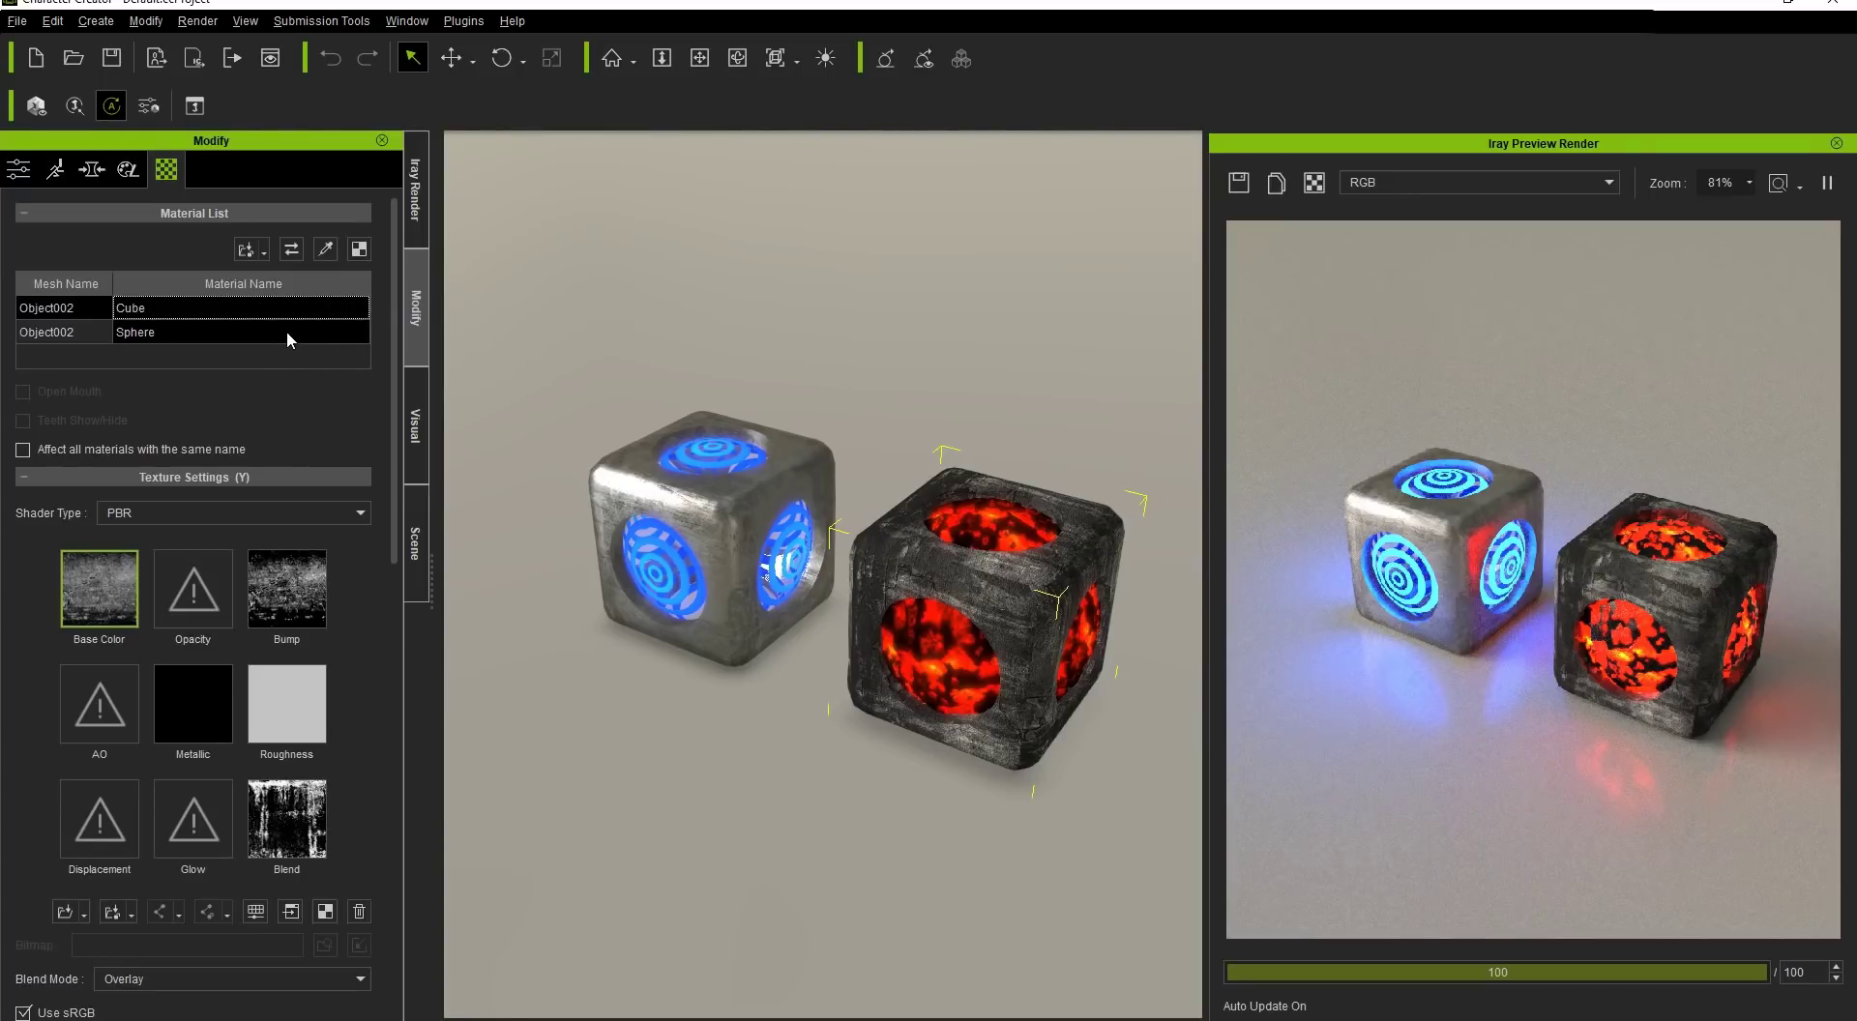
pyautogui.click(289, 334)
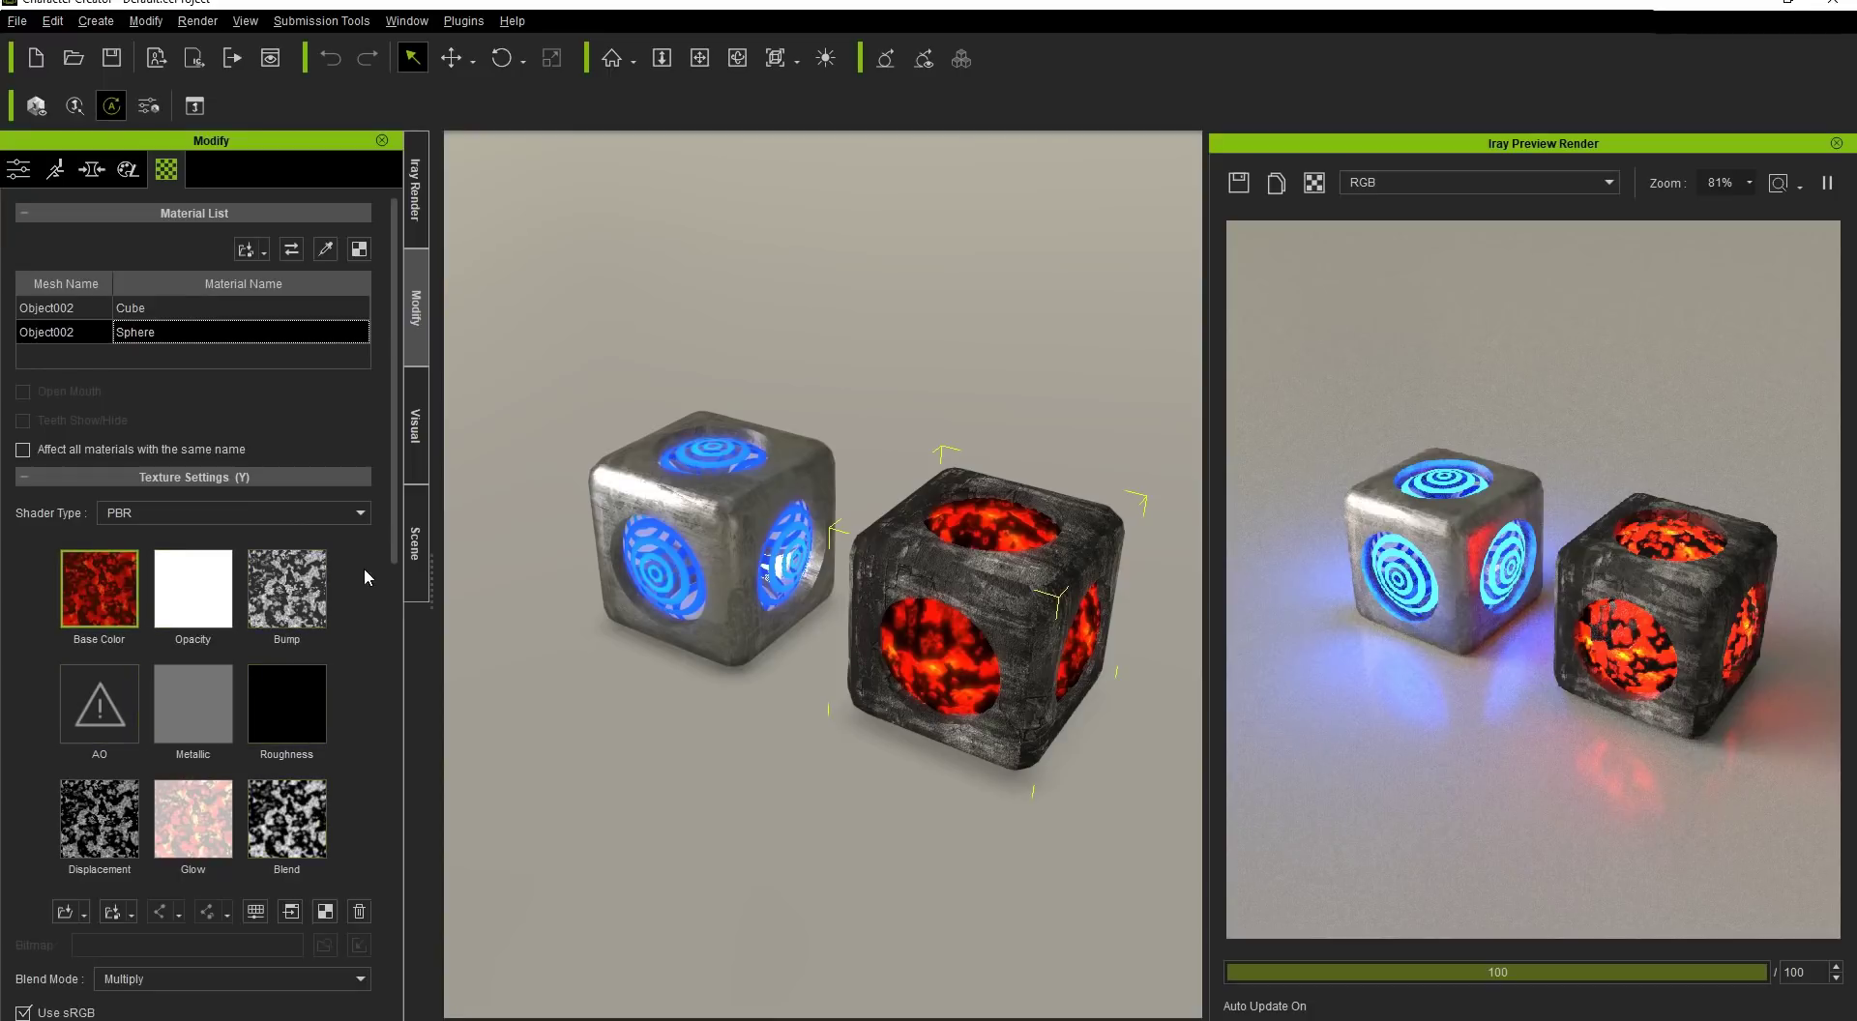
pyautogui.click(418, 228)
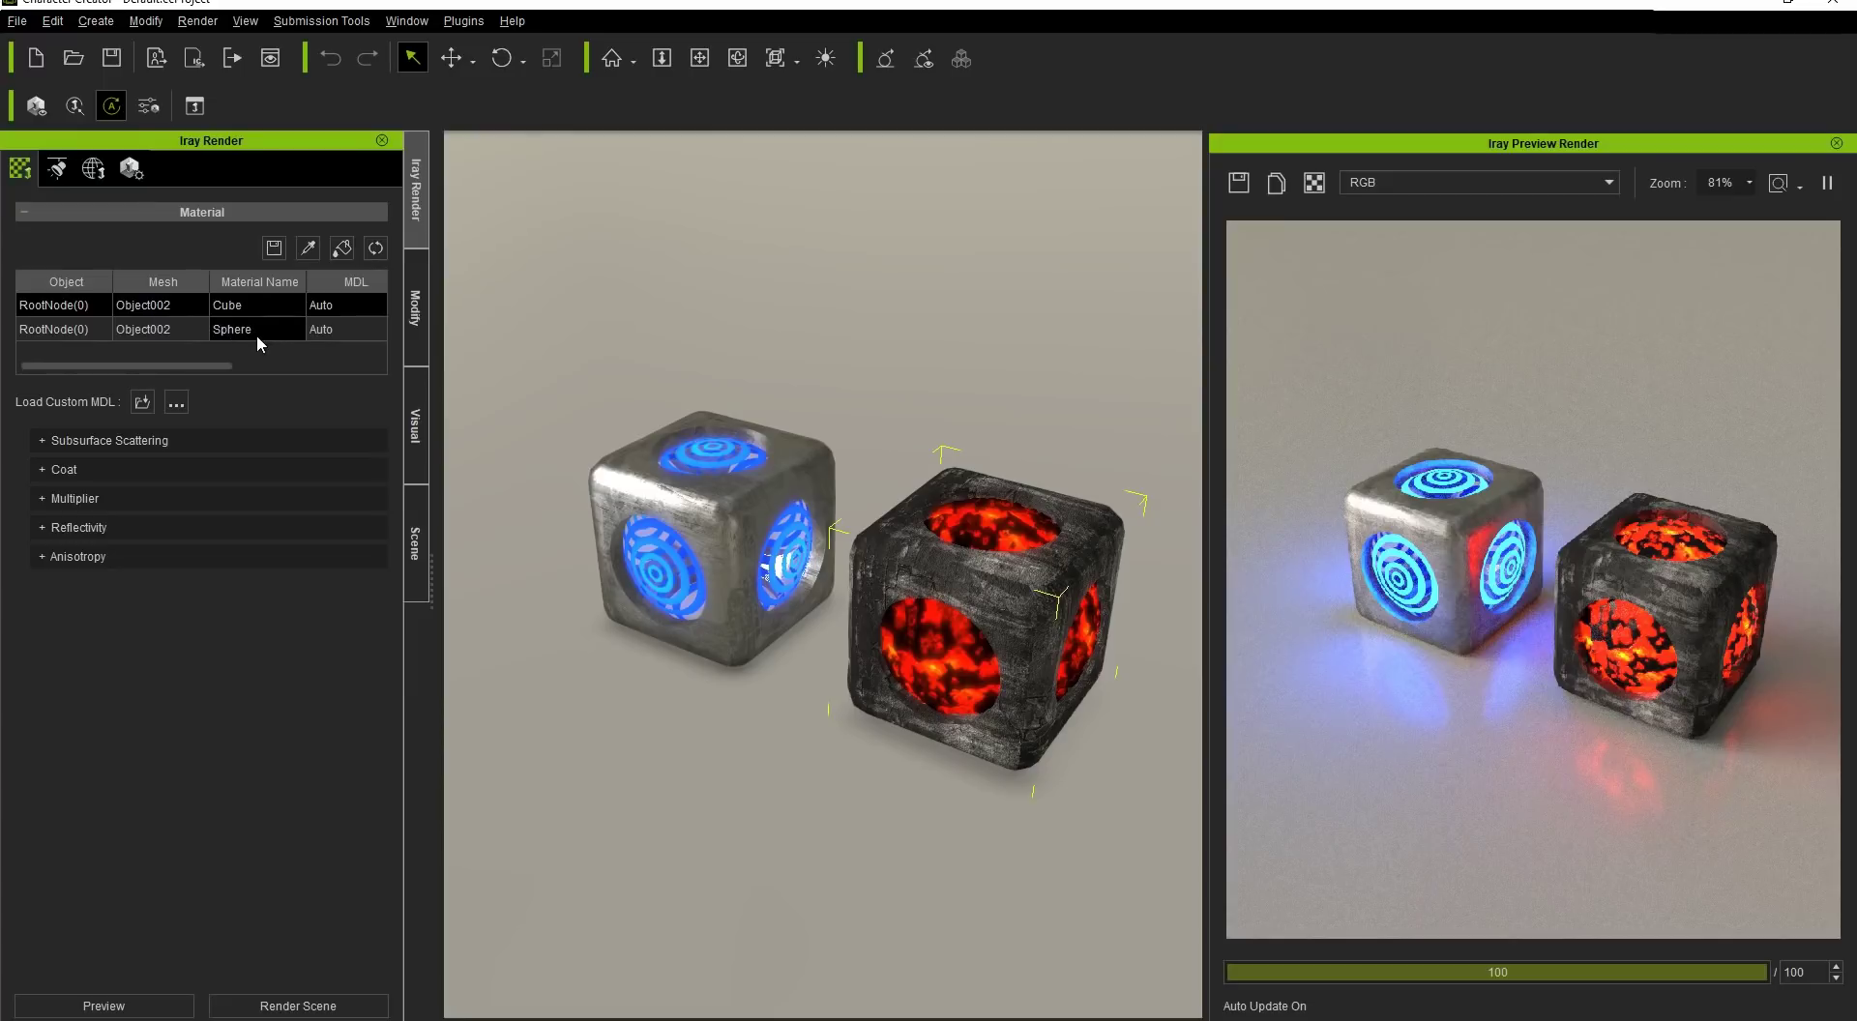
pyautogui.moveTo(228, 366); pyautogui.dragTo(379, 366)
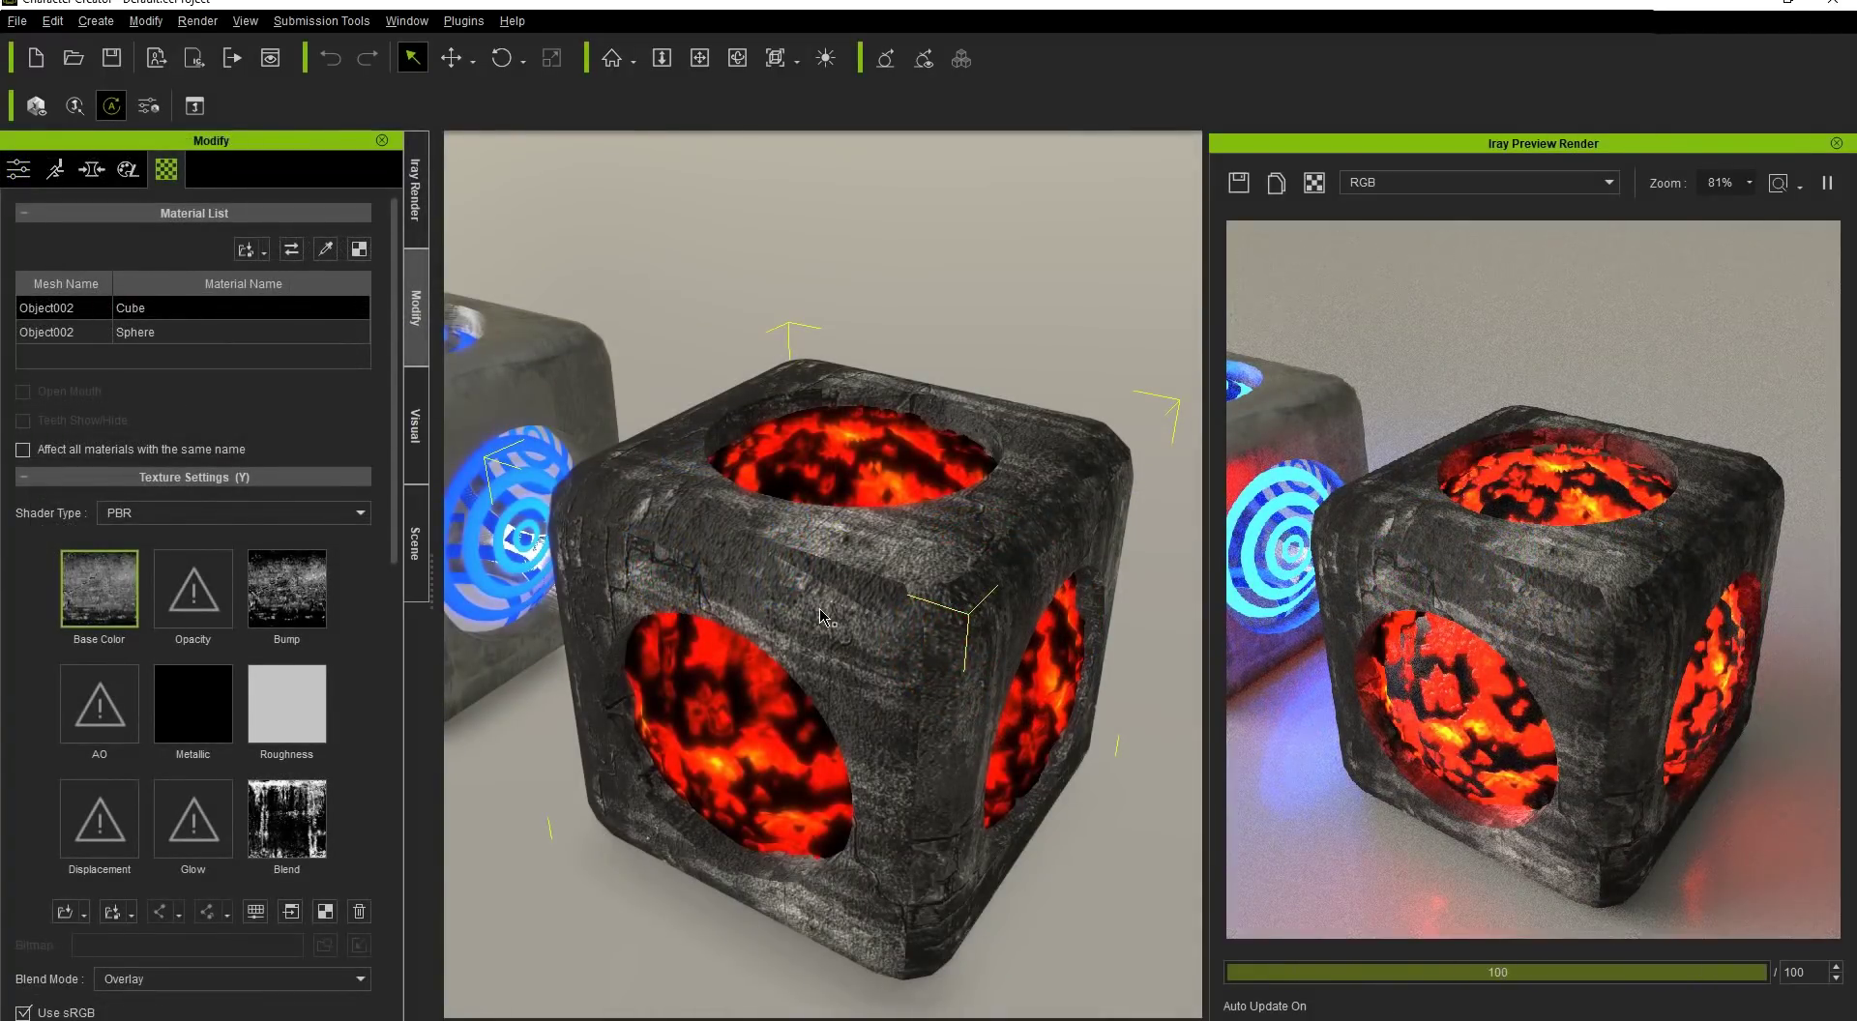
# Step: Raise the Cube material's Base Color brightness to 47 and its Blend texture brightness to 70
pyautogui.click(256, 911)
pyautogui.moveTo(935, 192); pyautogui.dragTo(494, 209)
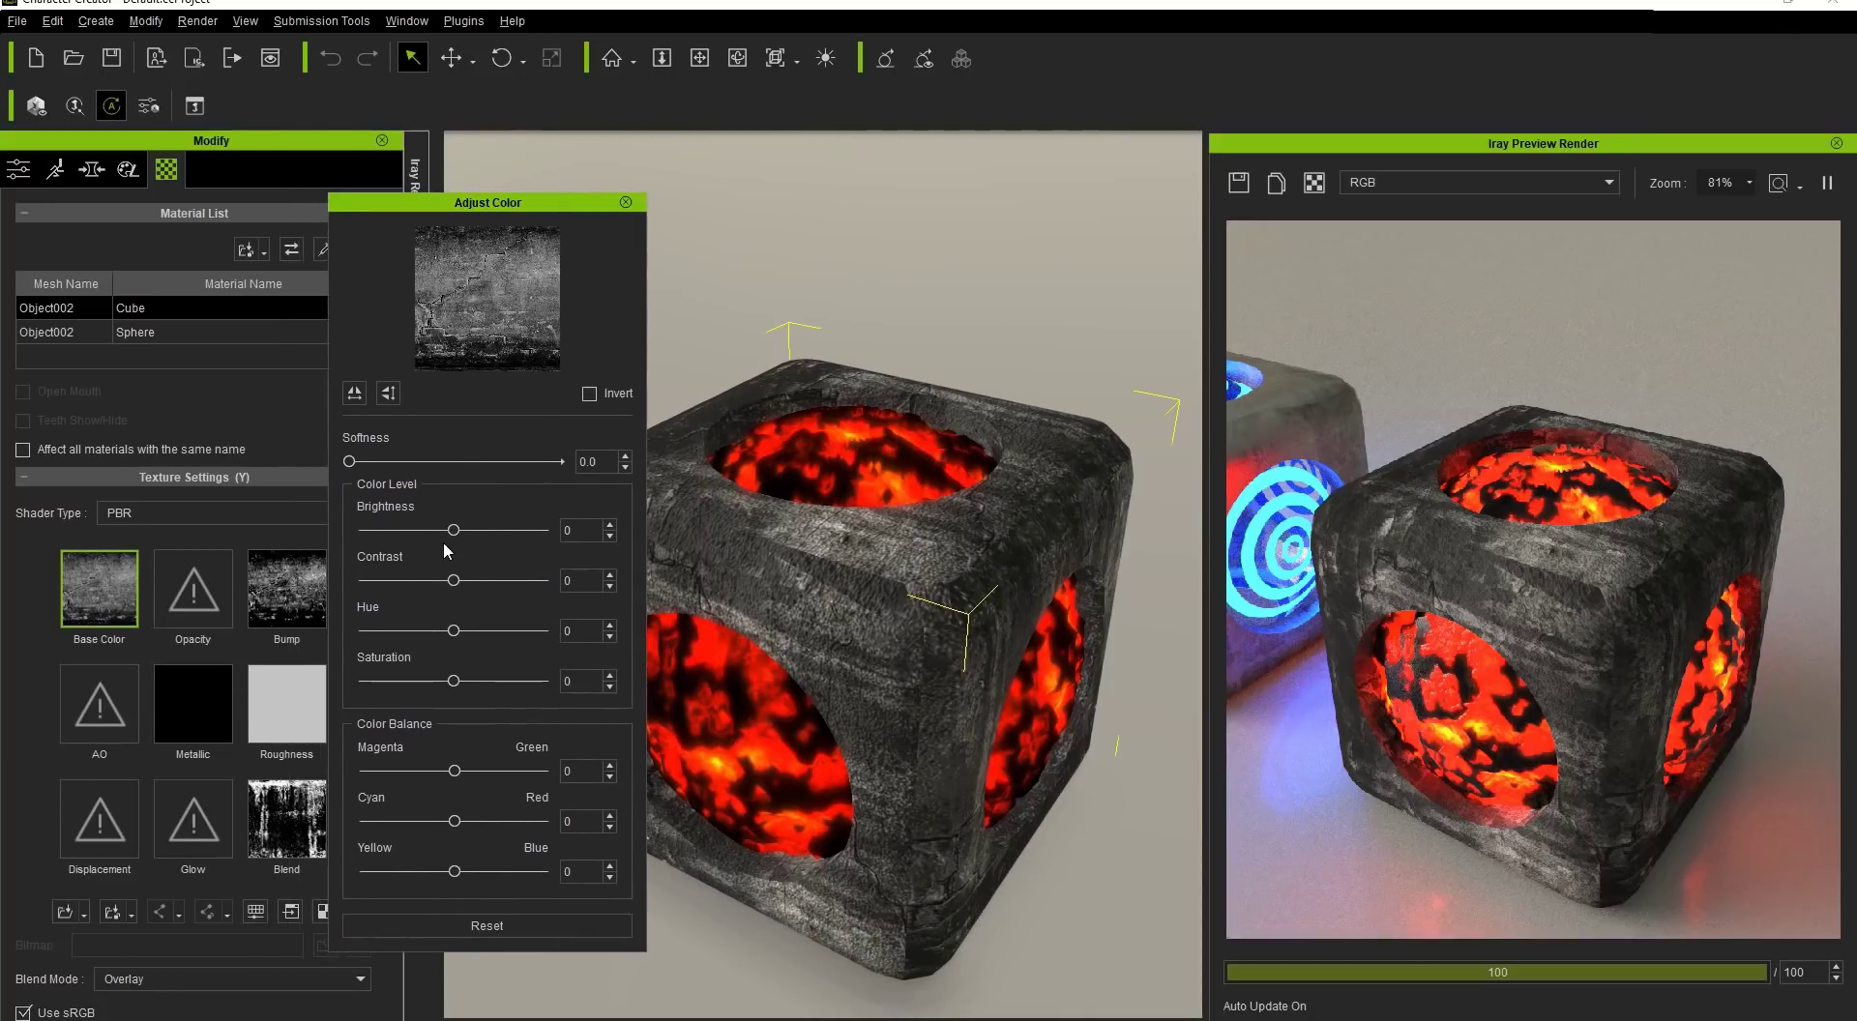
pyautogui.moveTo(456, 532); pyautogui.dragTo(497, 532)
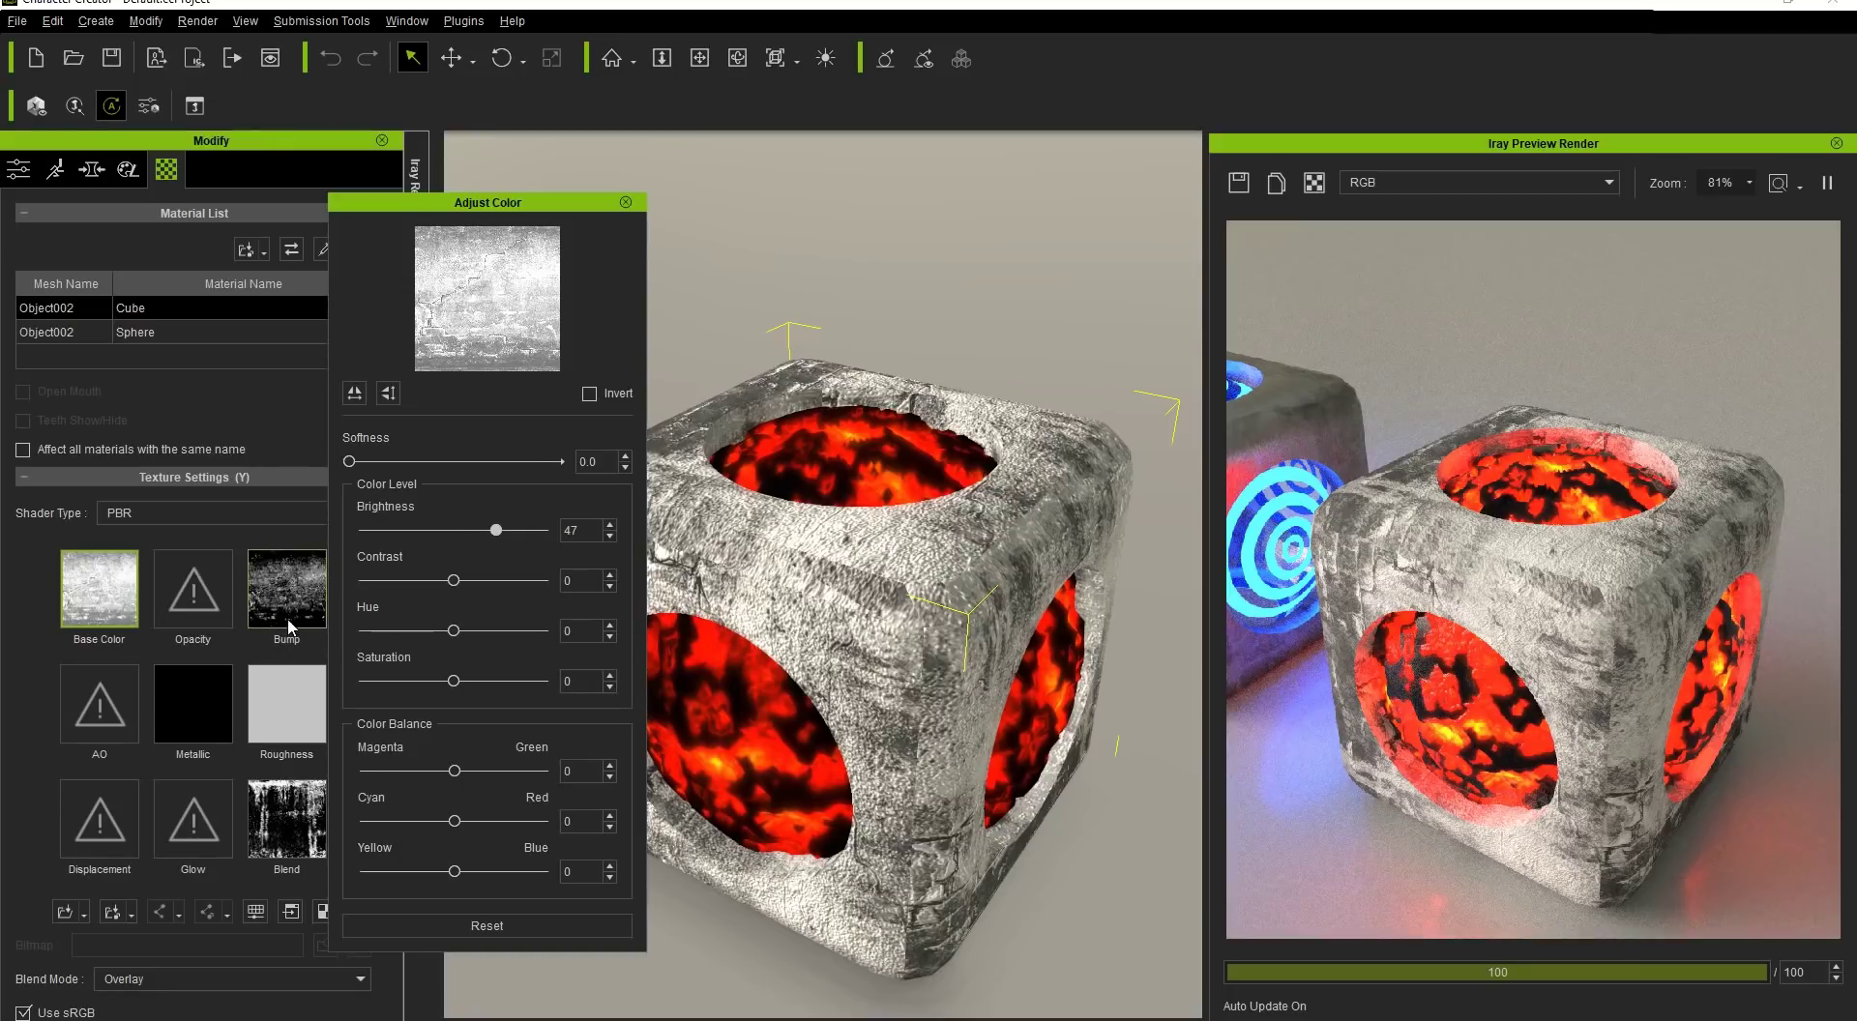
pyautogui.click(288, 824)
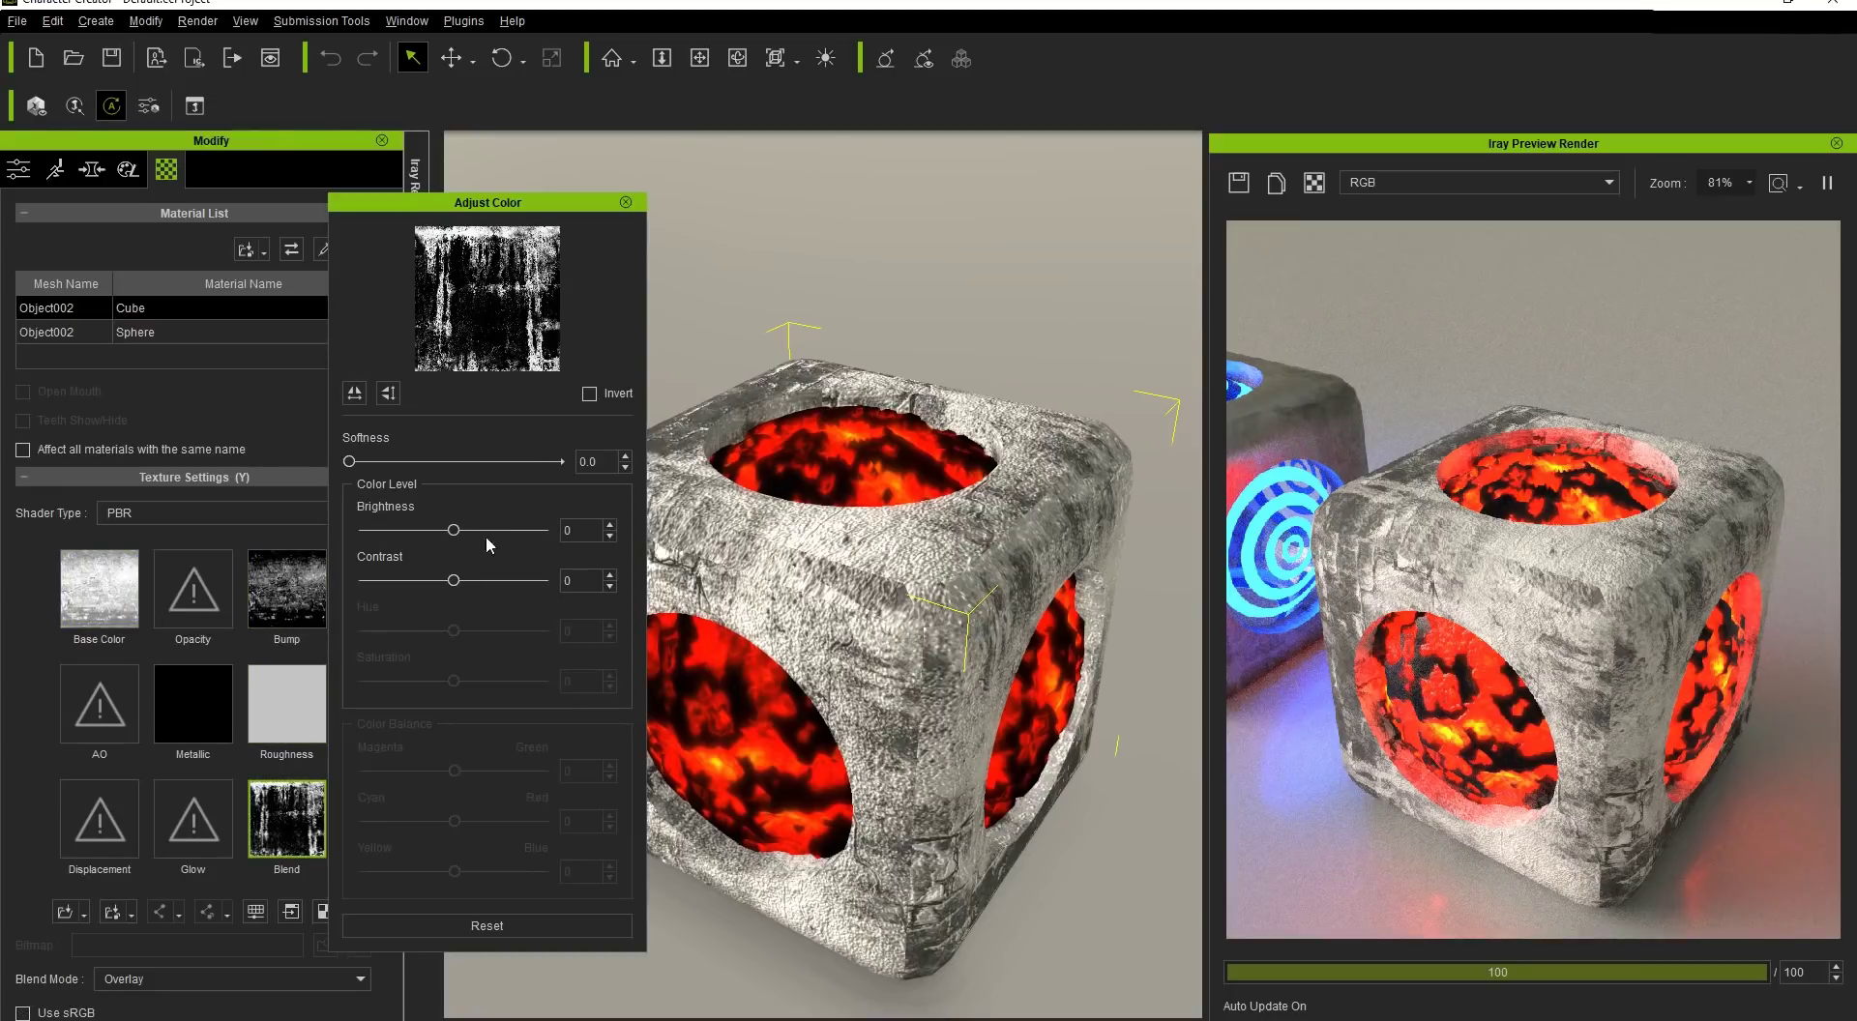
pyautogui.moveTo(454, 532); pyautogui.dragTo(517, 530)
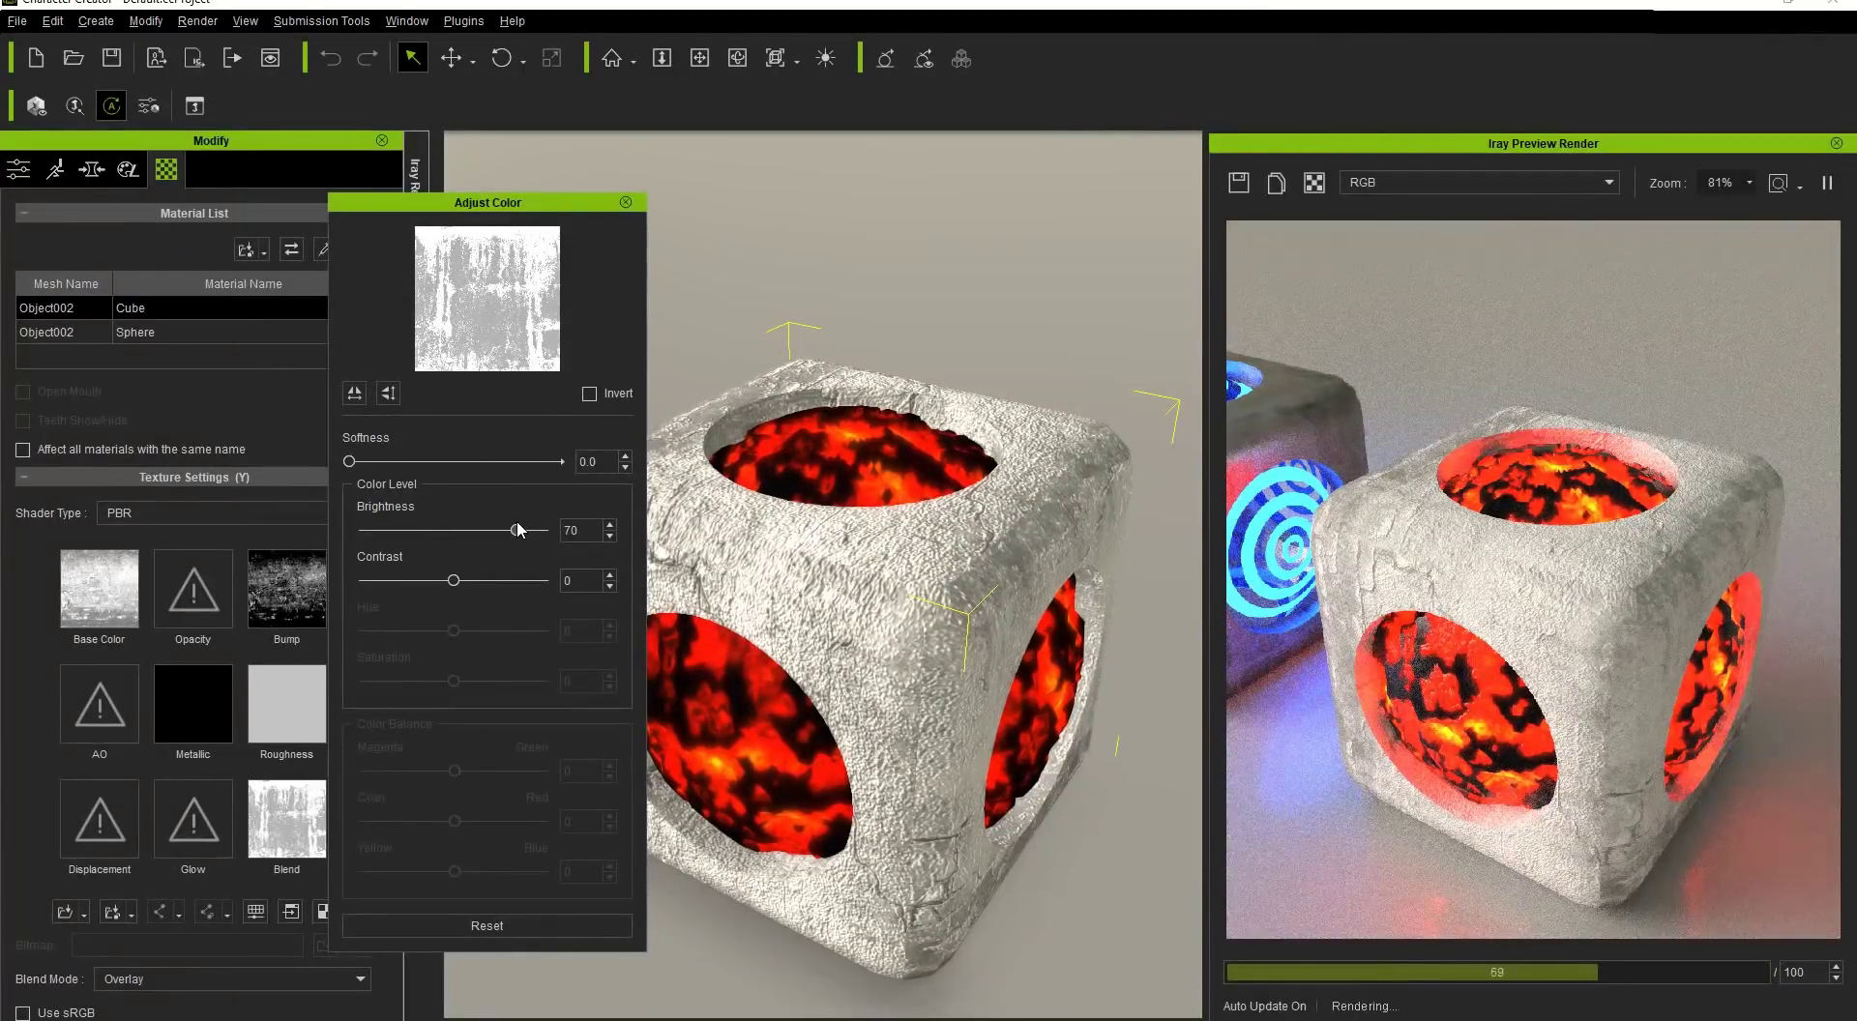
# Step: Set the Sphere material's Displacement texture strength to 300
pyautogui.click(625, 203)
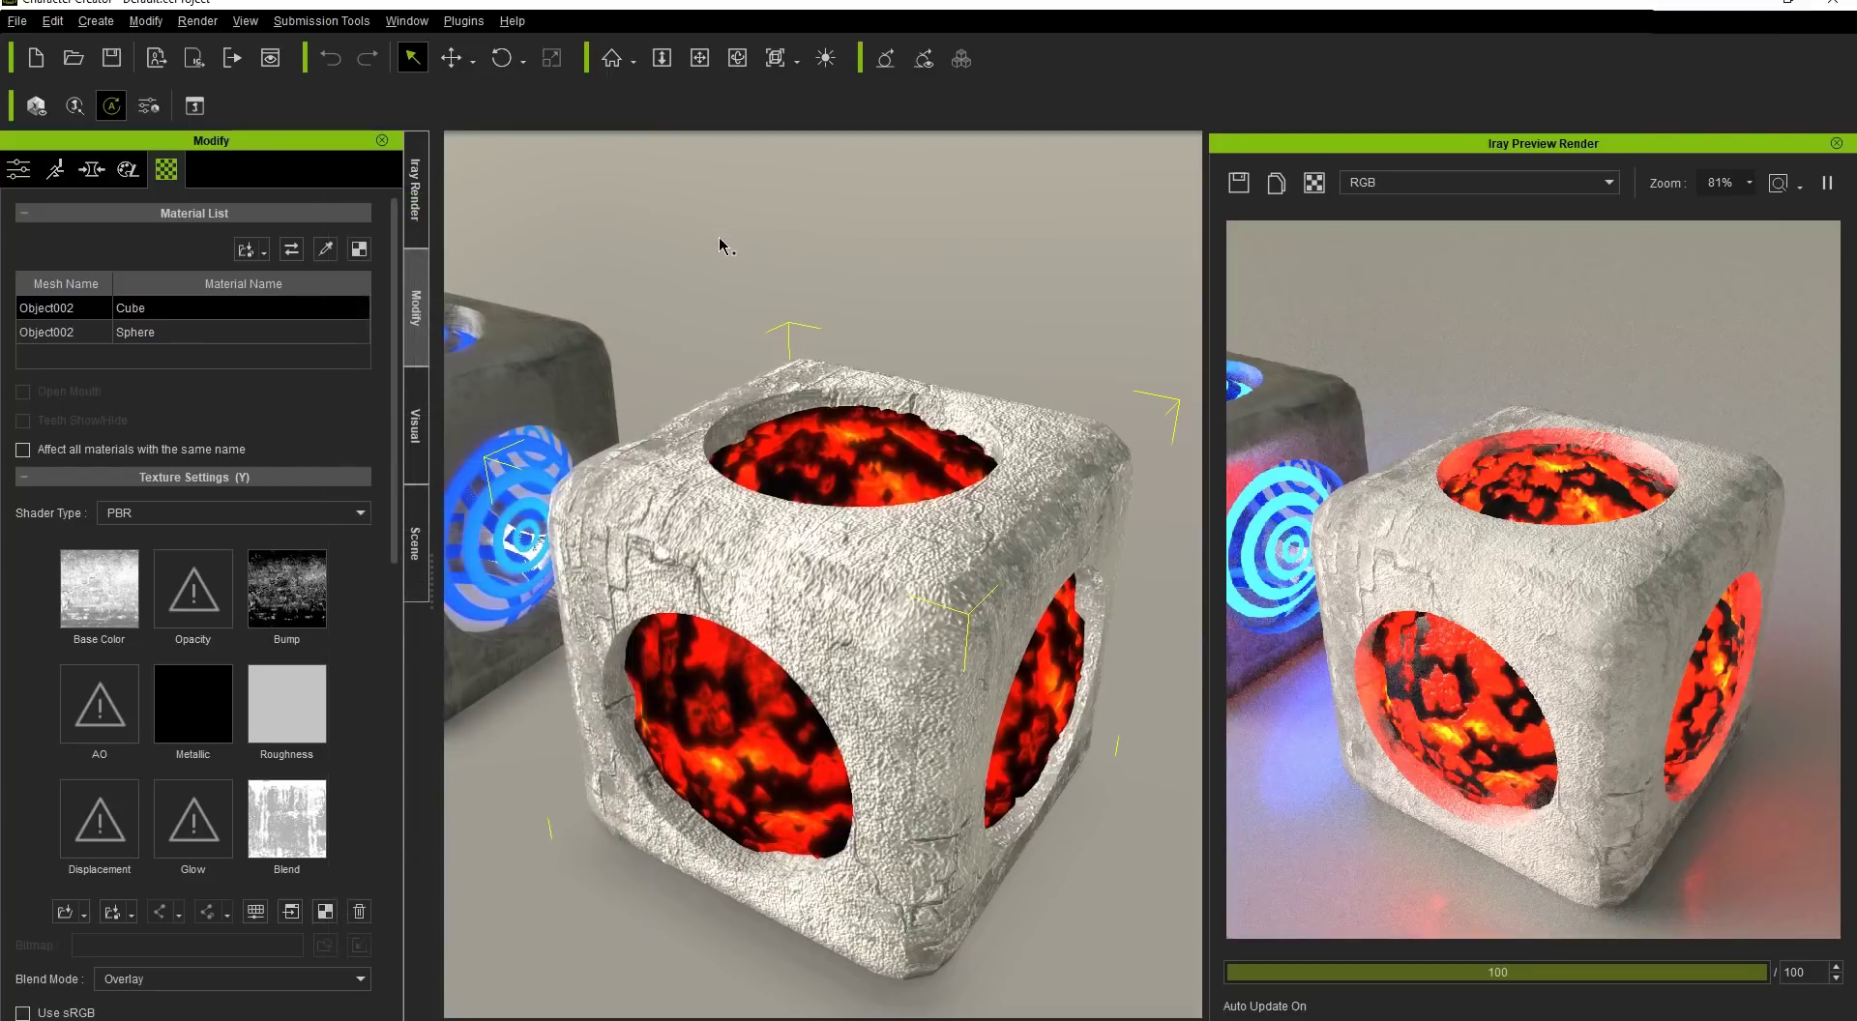
pyautogui.click(241, 334)
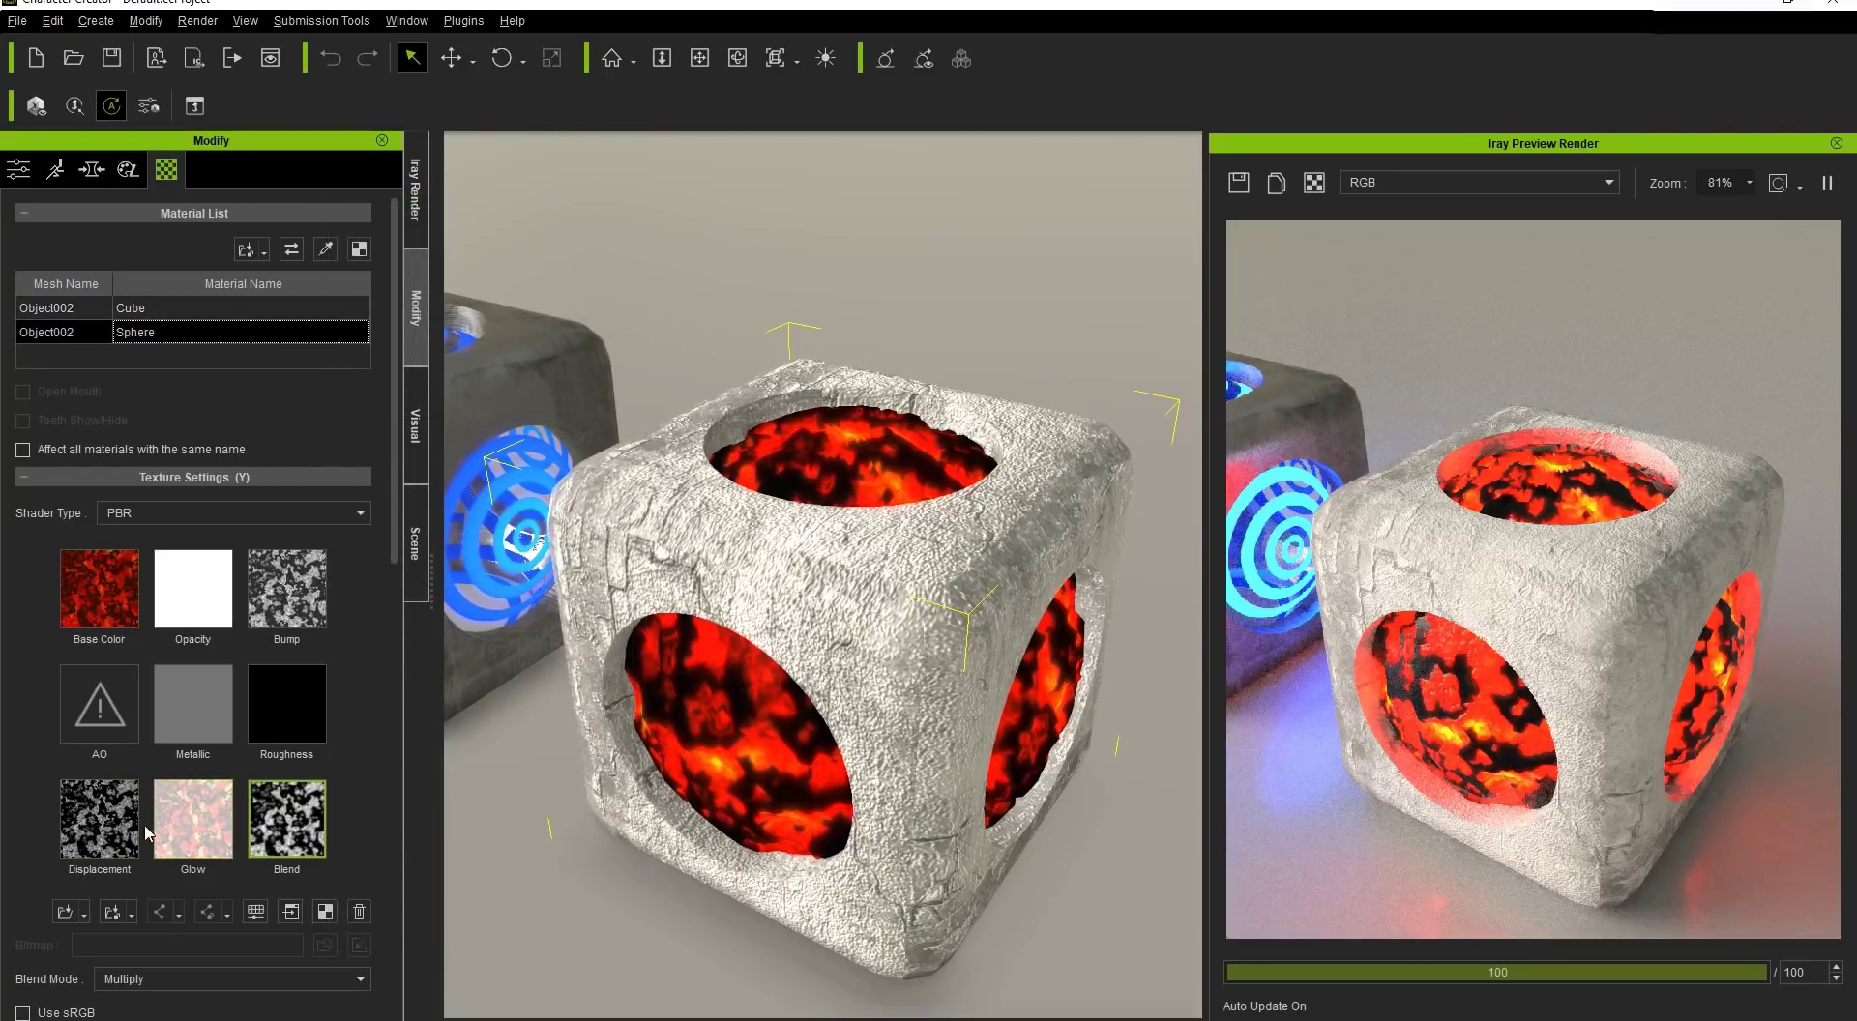
pyautogui.scroll(-1, 114, 726)
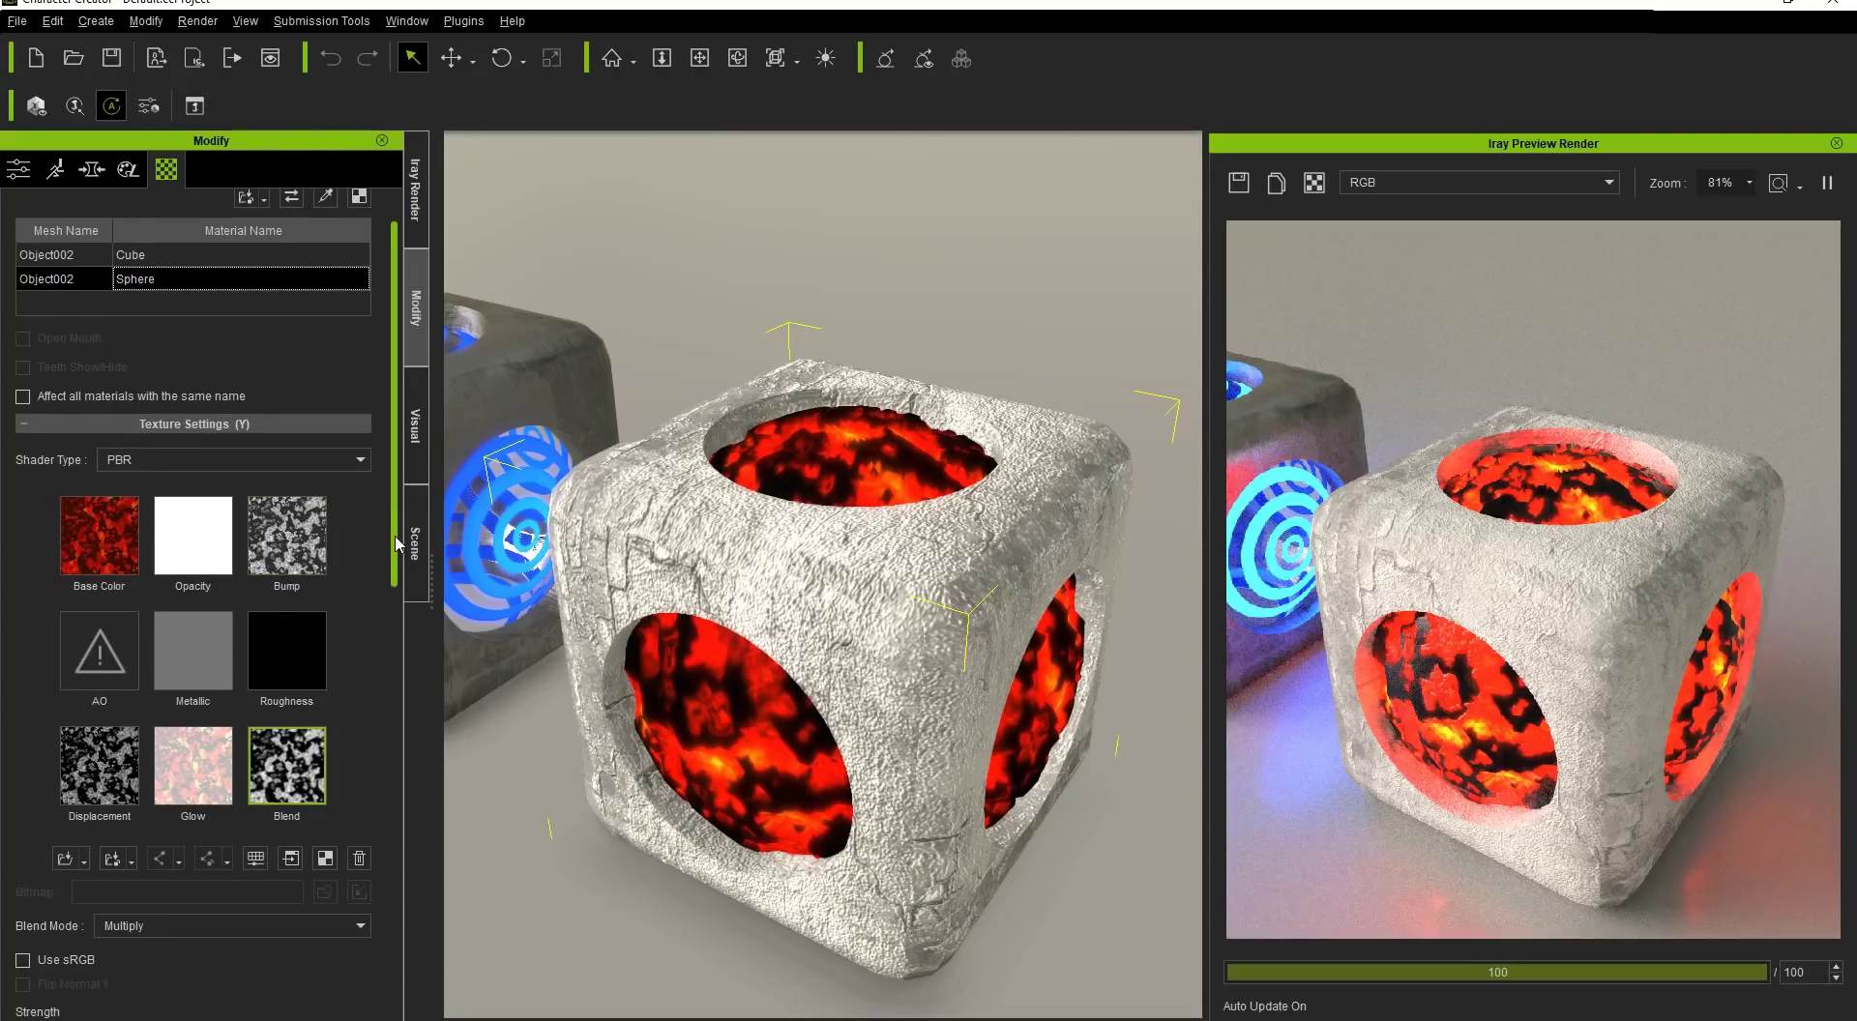
pyautogui.click(99, 762)
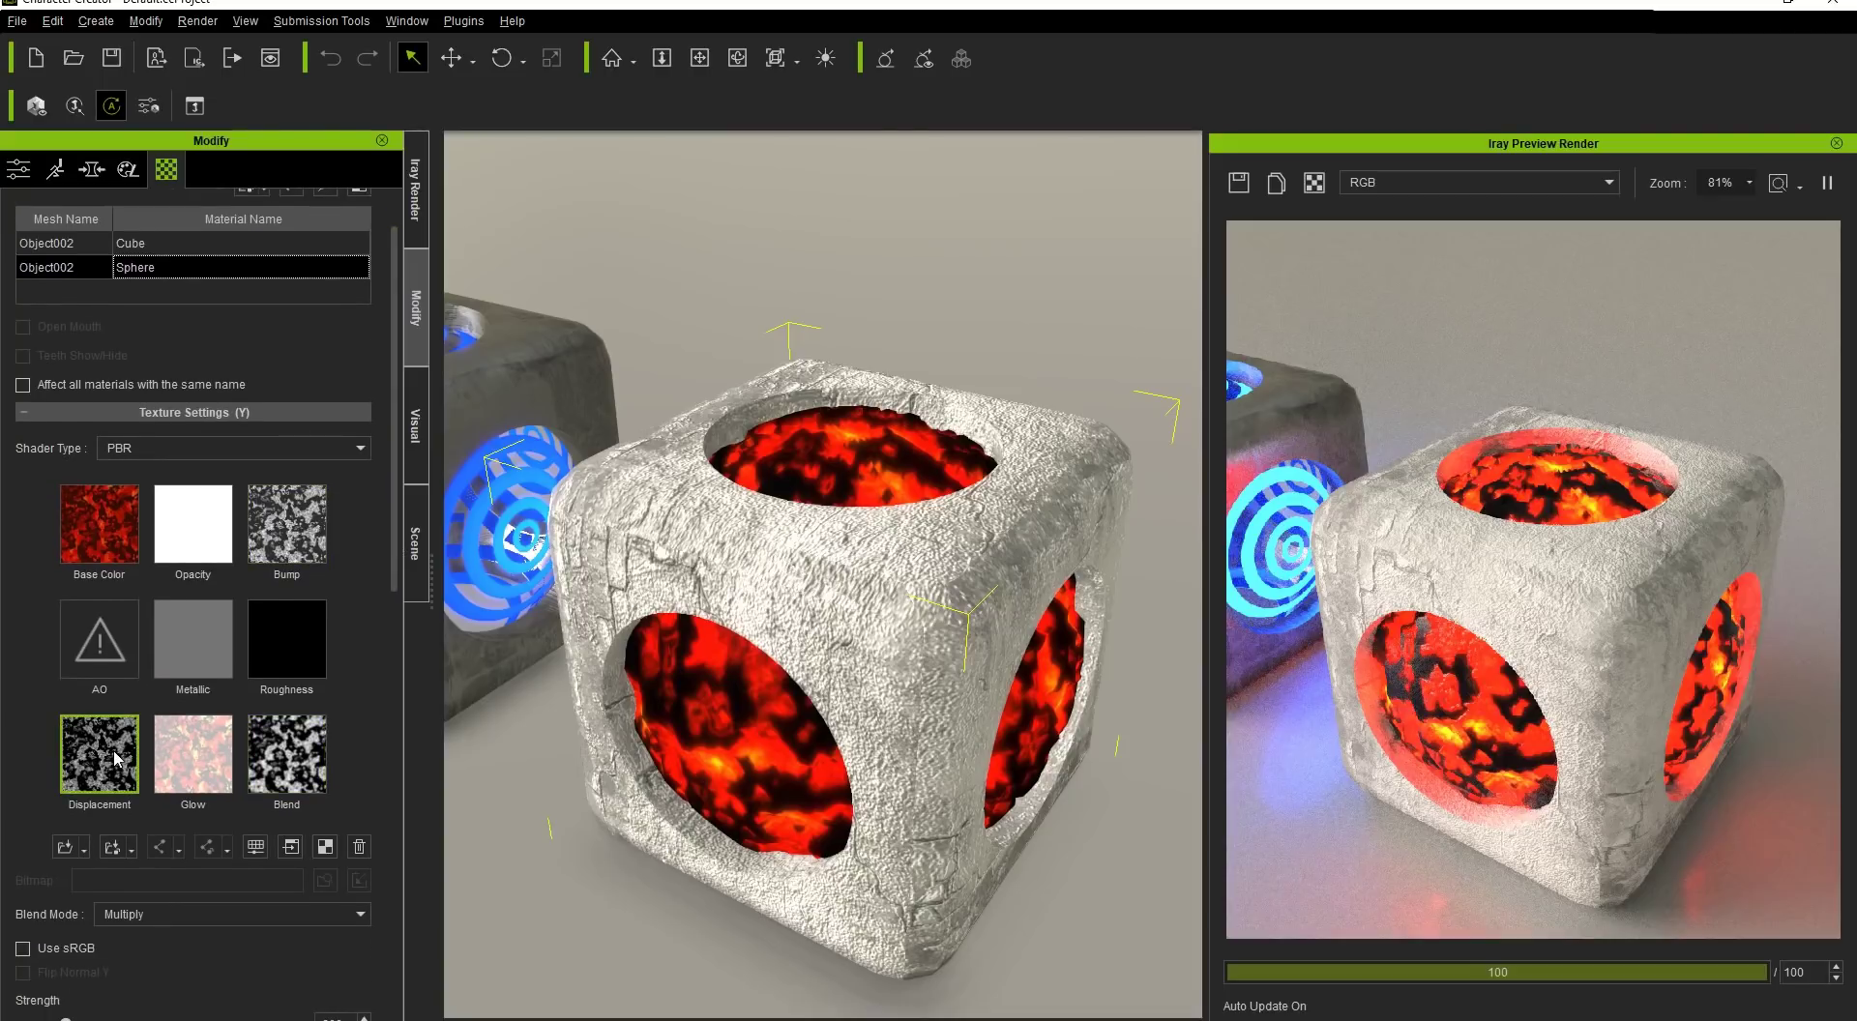
pyautogui.scroll(-1, 91, 872)
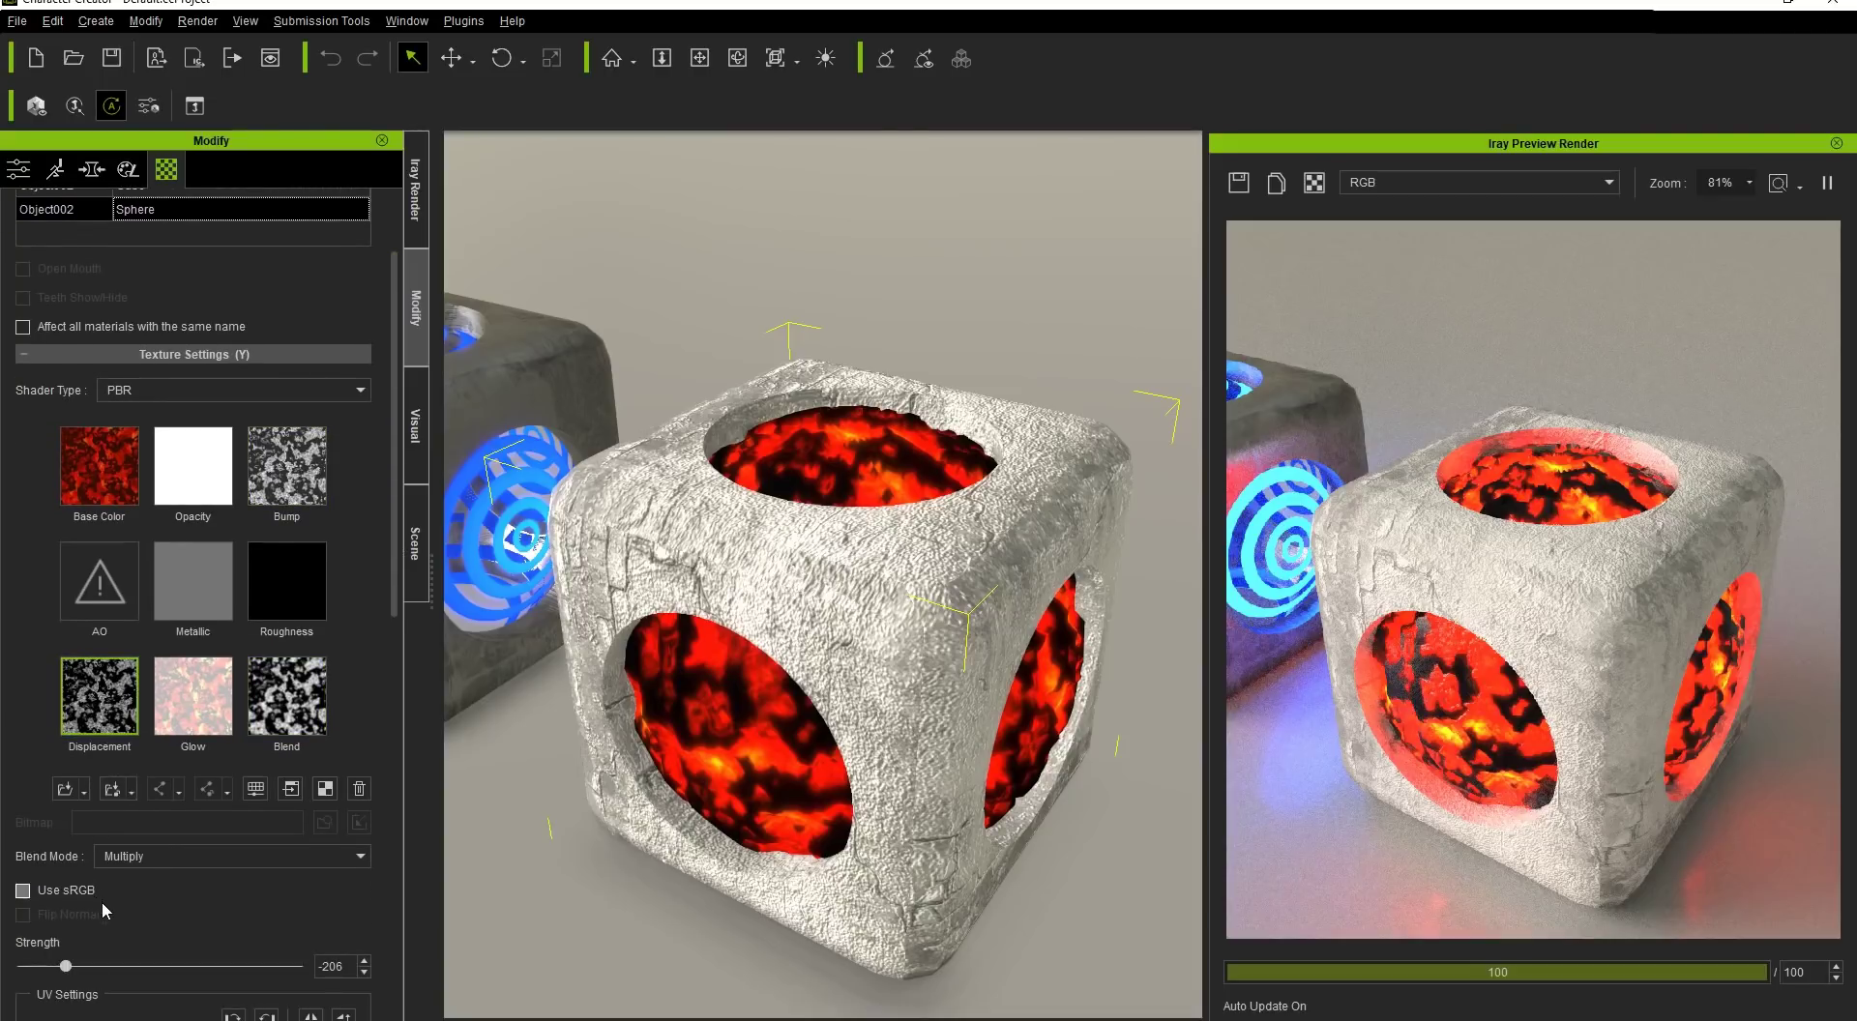
pyautogui.moveTo(66, 966); pyautogui.dragTo(418, 924)
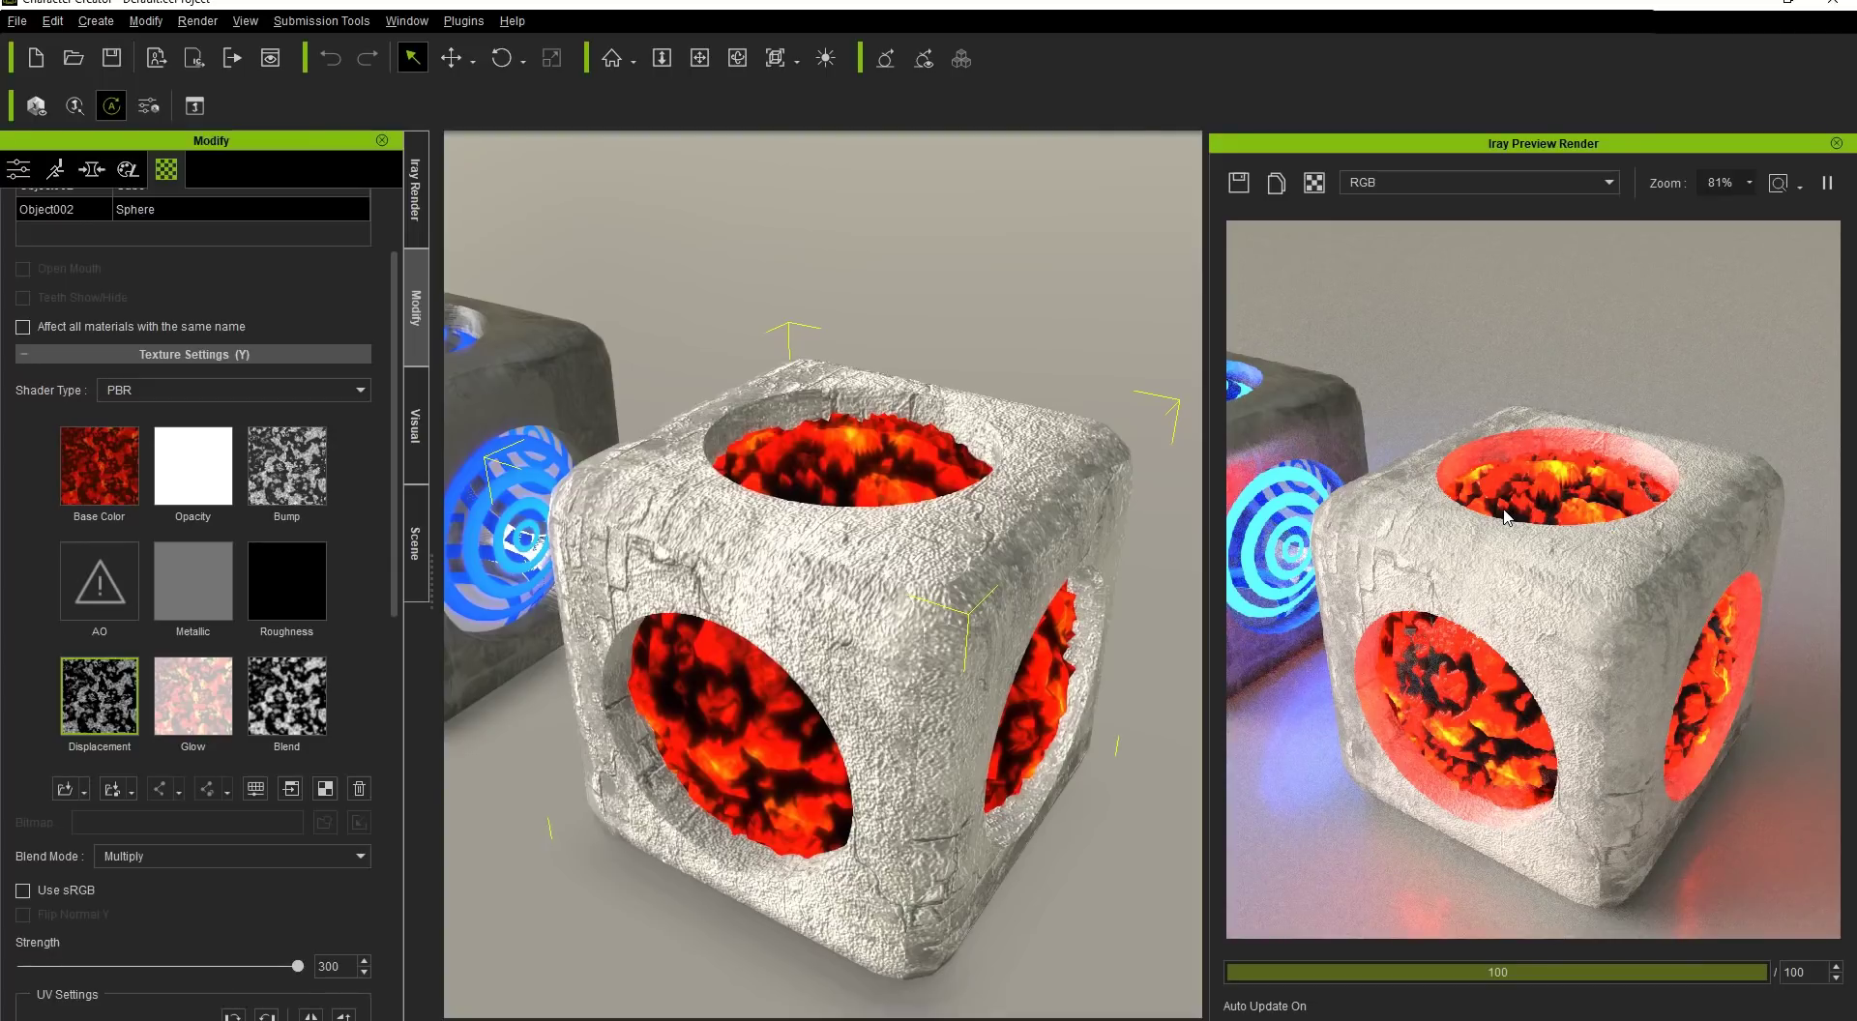
pyautogui.click(325, 789)
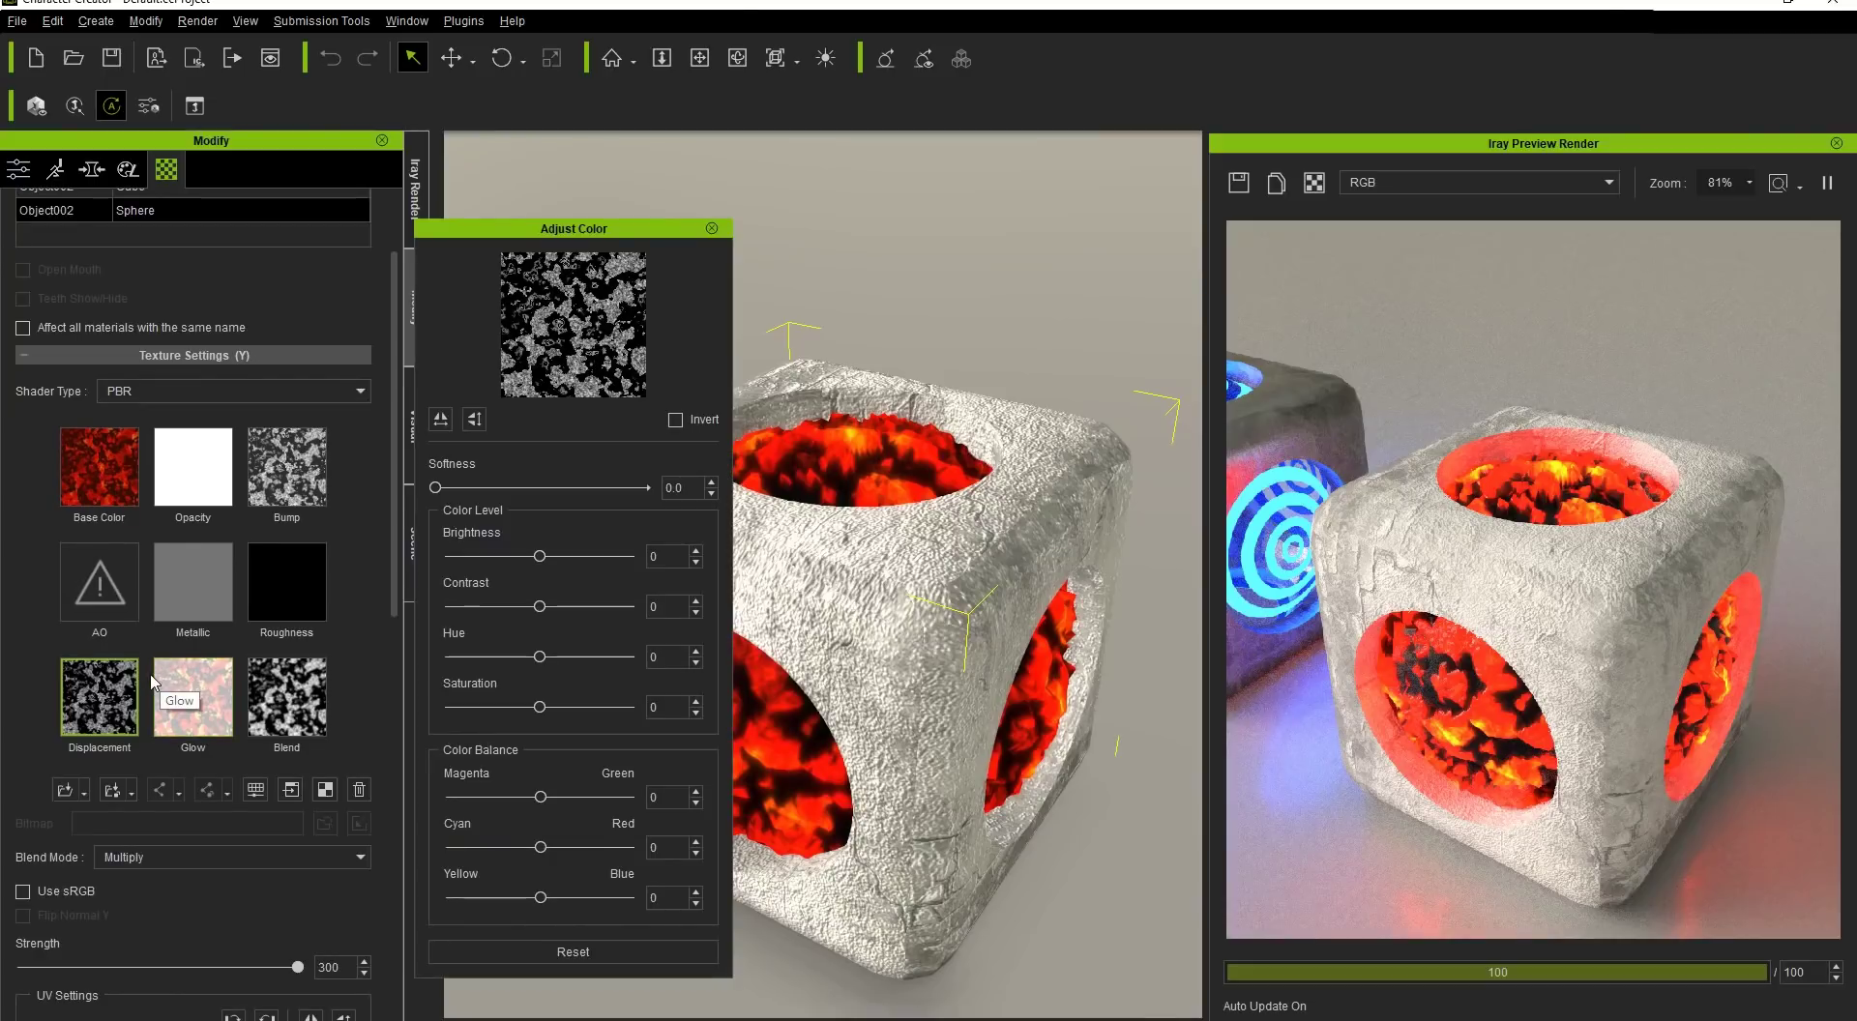
pyautogui.click(174, 685)
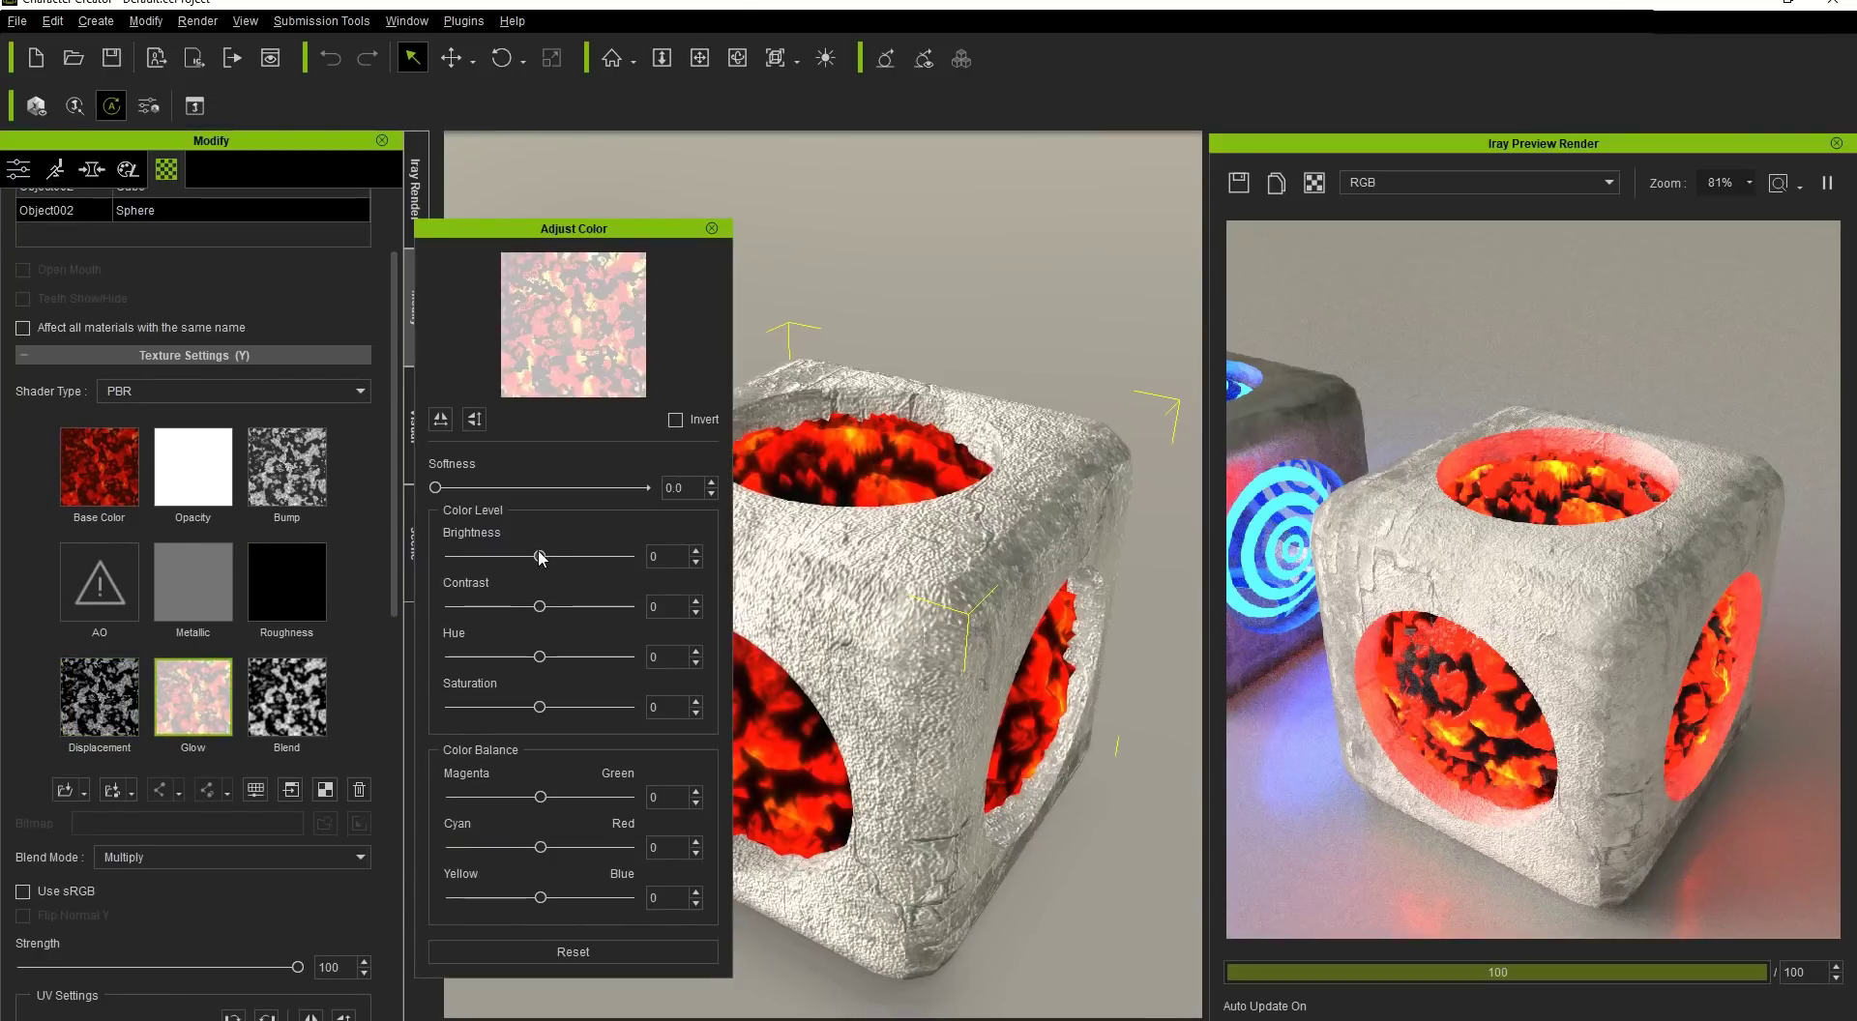
pyautogui.moveTo(540, 557); pyautogui.dragTo(450, 559)
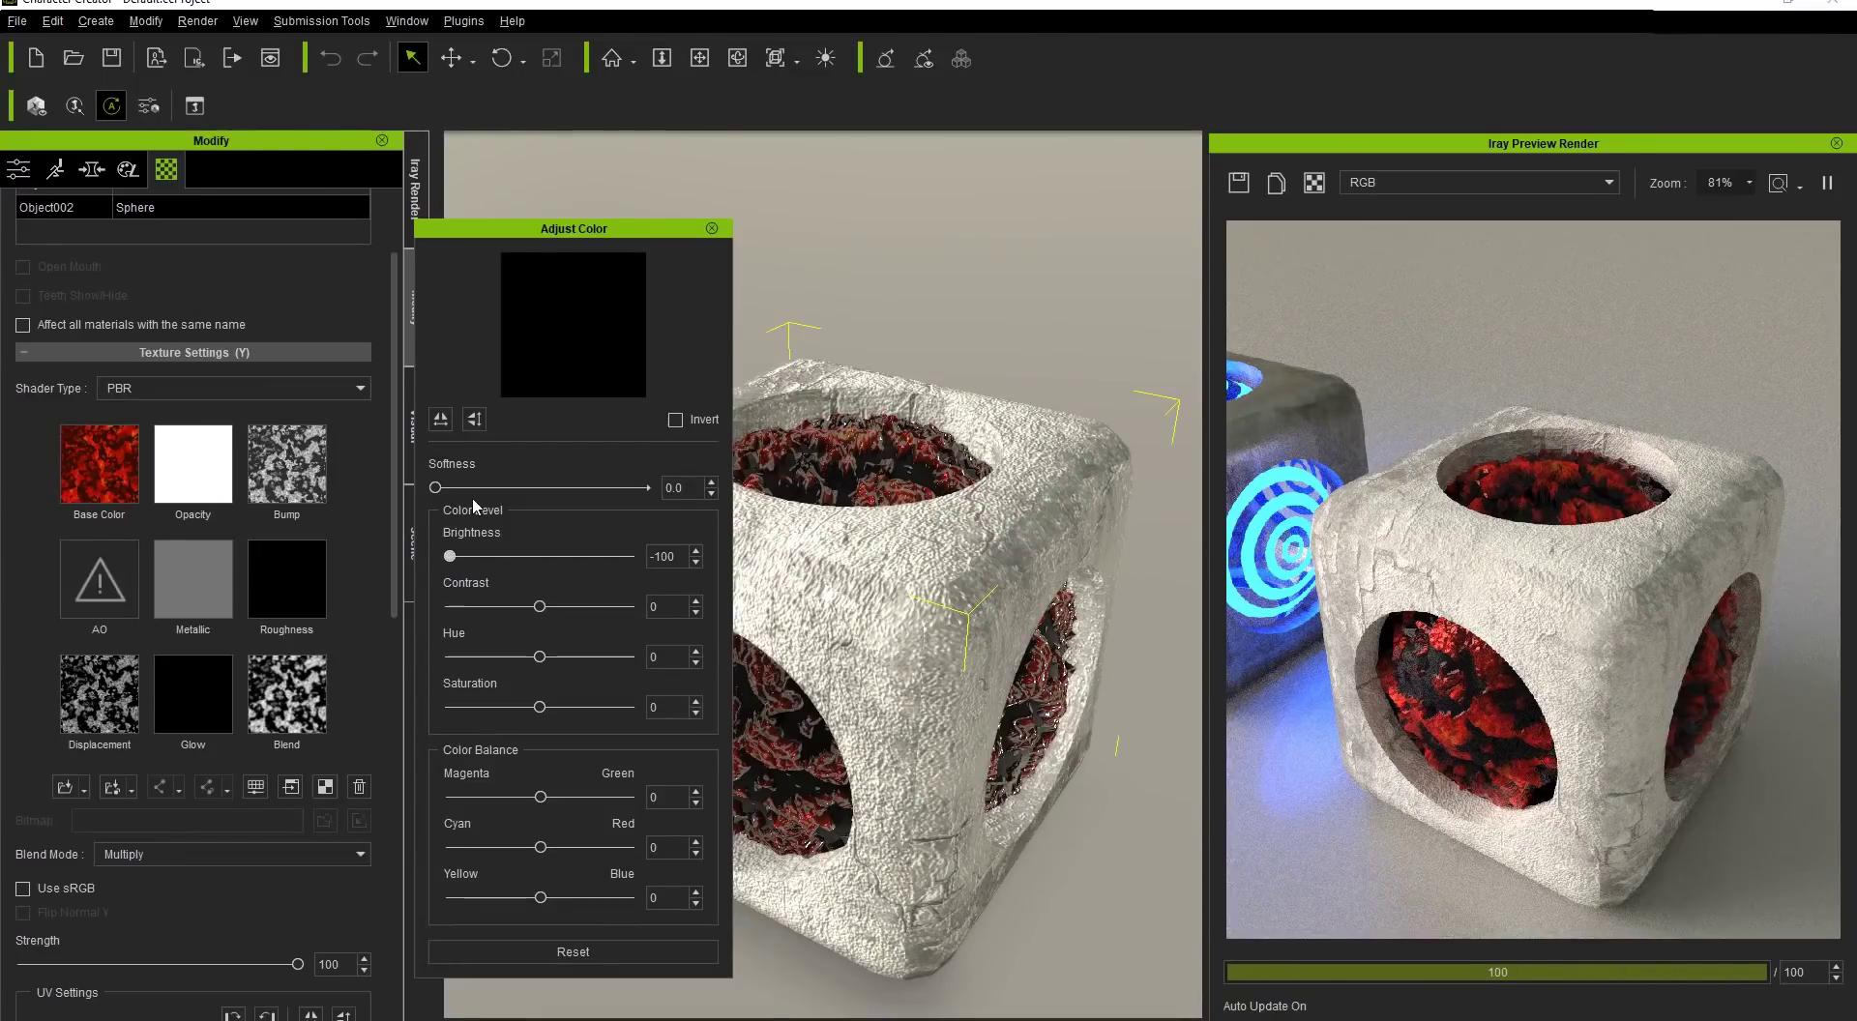
pyautogui.moveTo(450, 556); pyautogui.dragTo(540, 557)
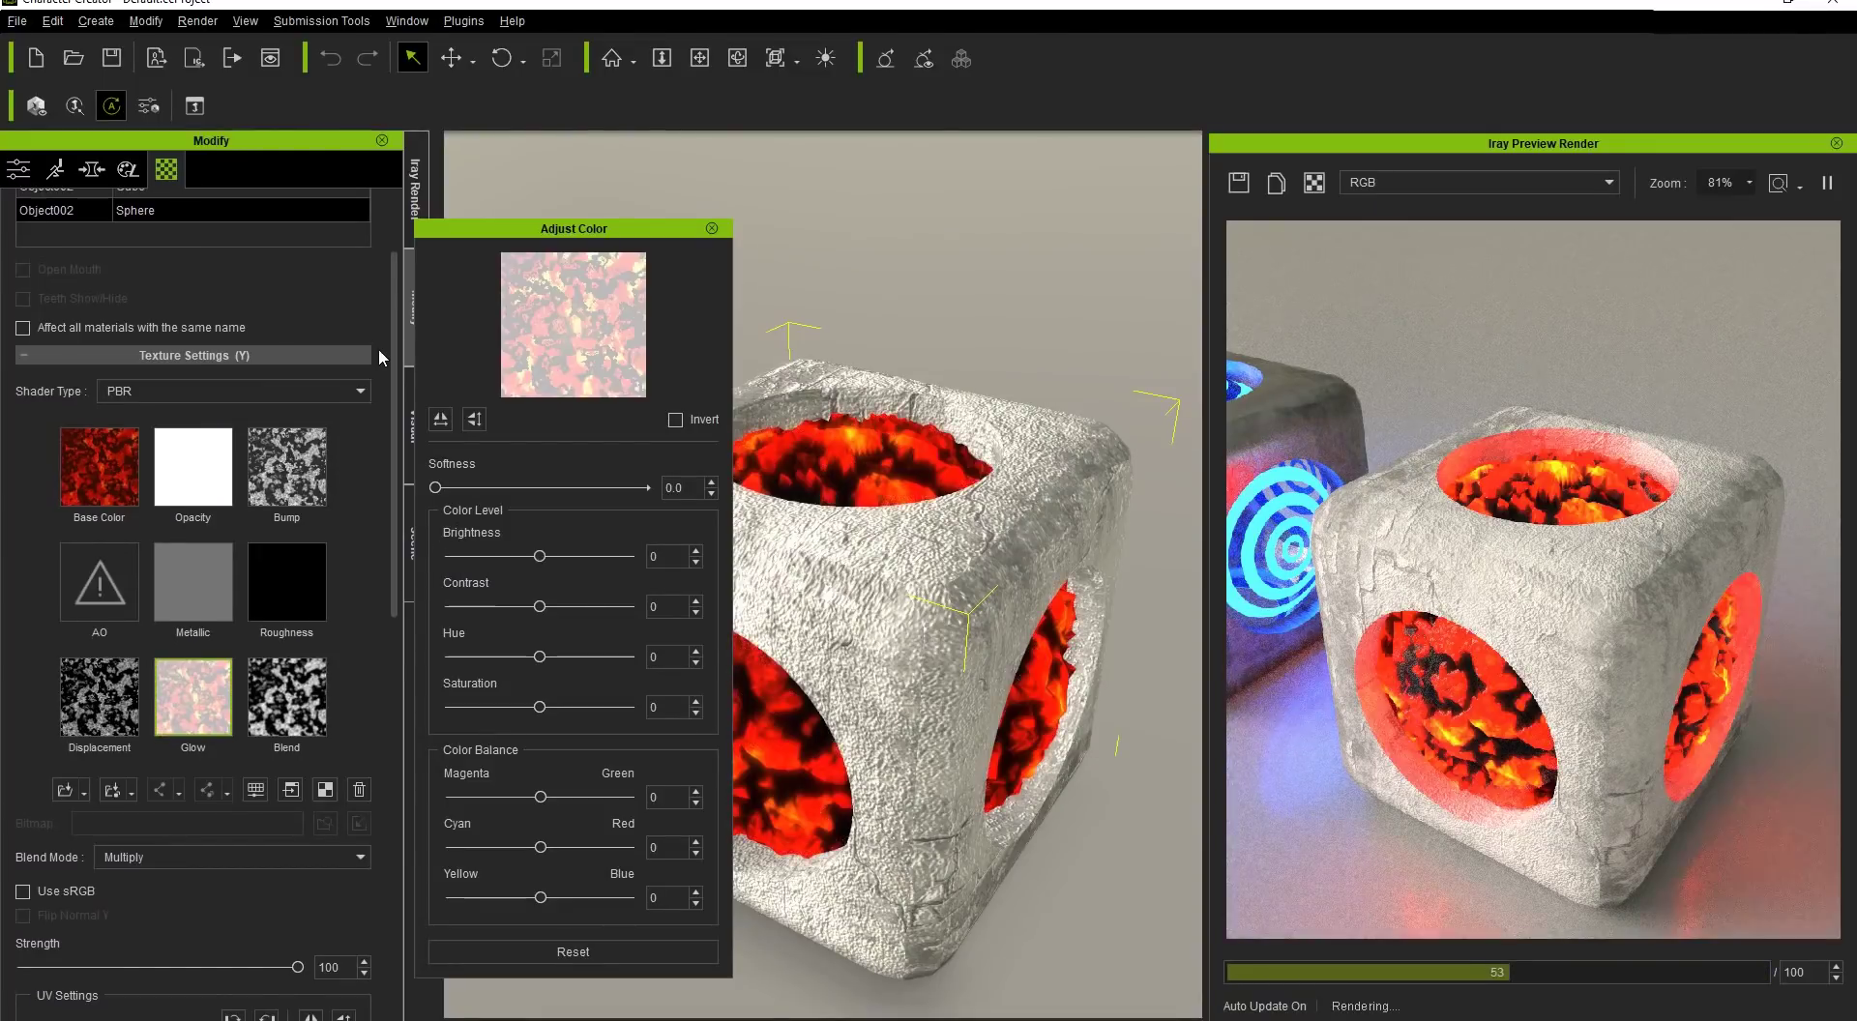
pyautogui.click(298, 704)
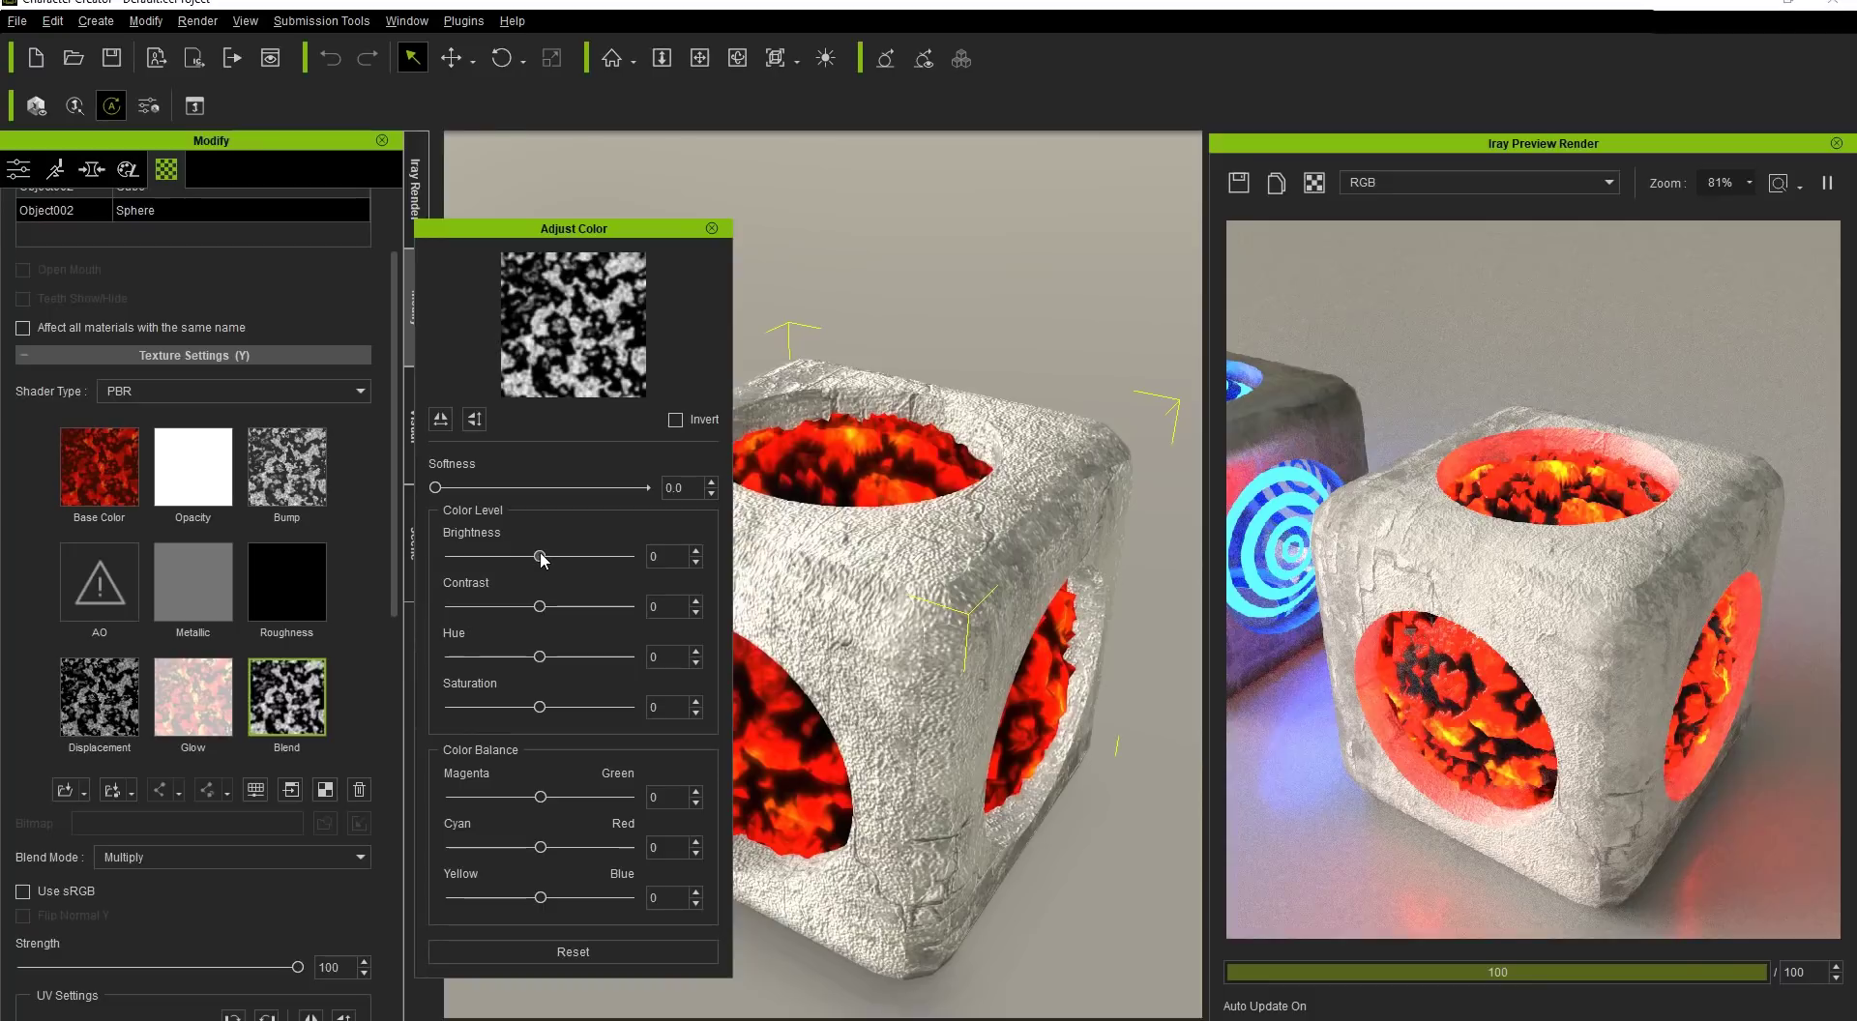
pyautogui.moveTo(540, 557); pyautogui.dragTo(630, 557)
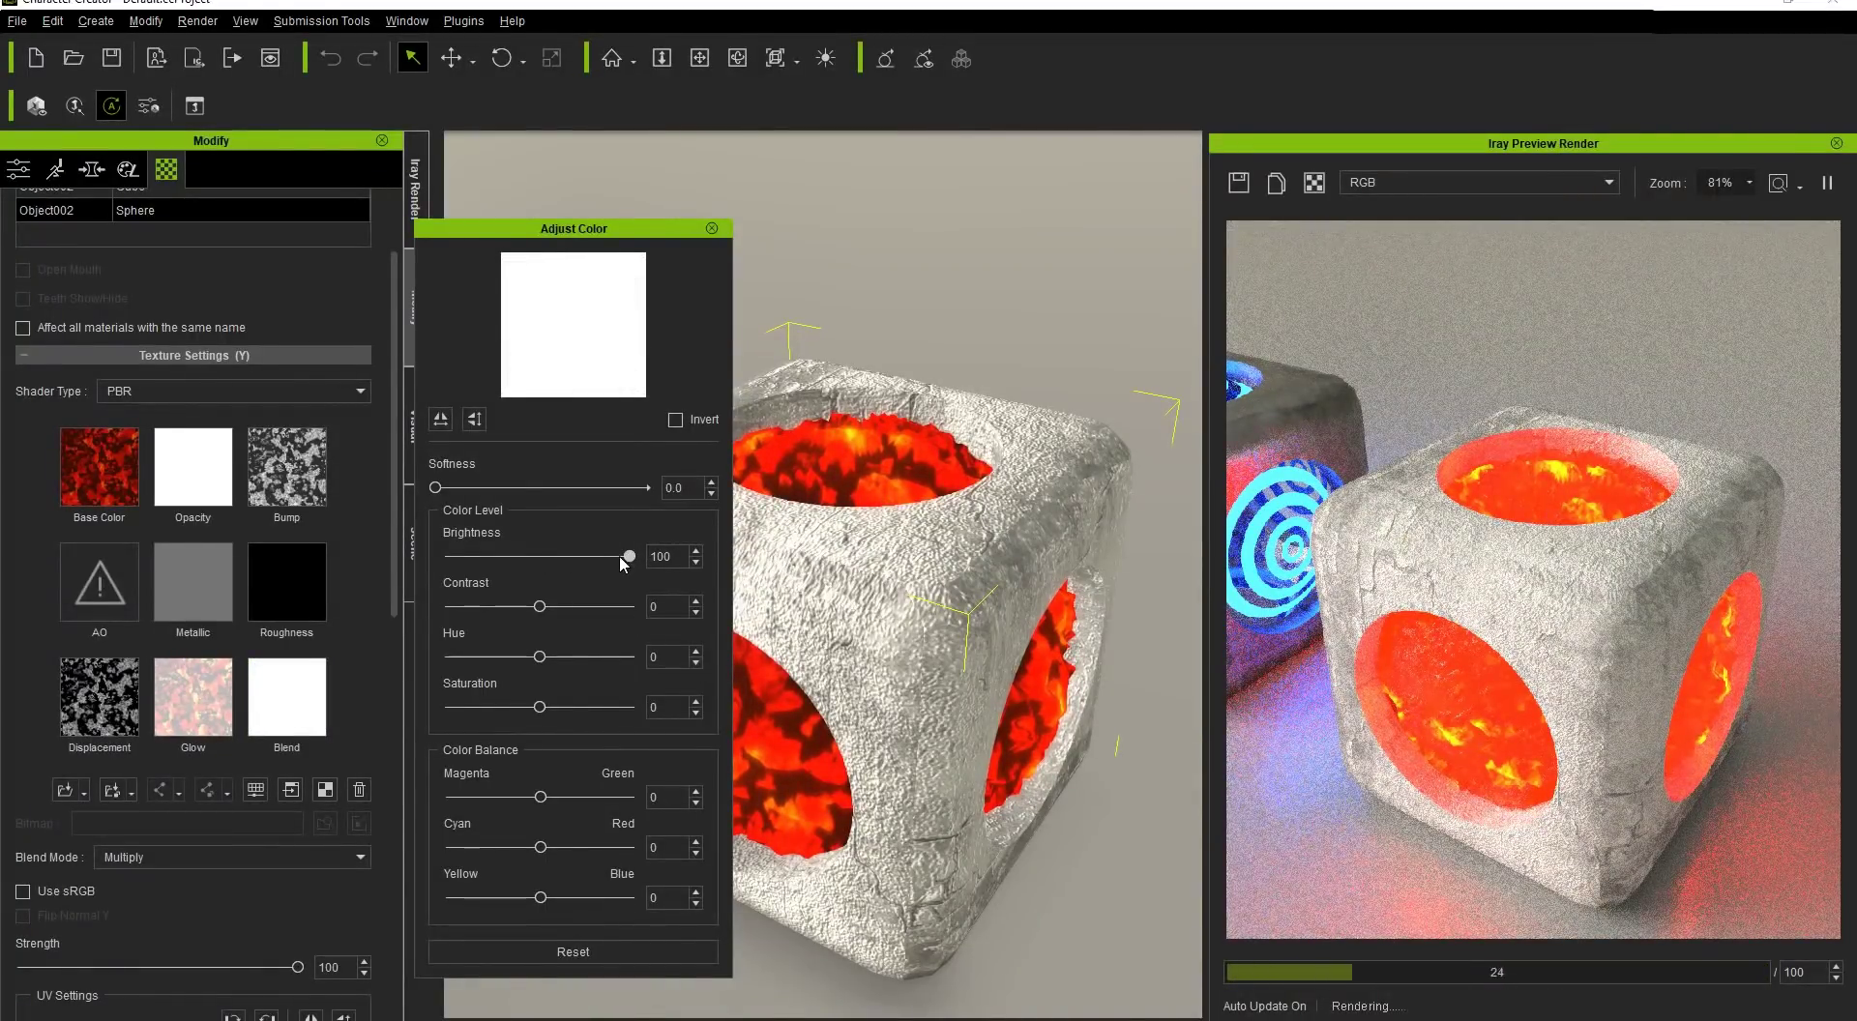
pyautogui.moveTo(628, 557); pyautogui.dragTo(540, 556)
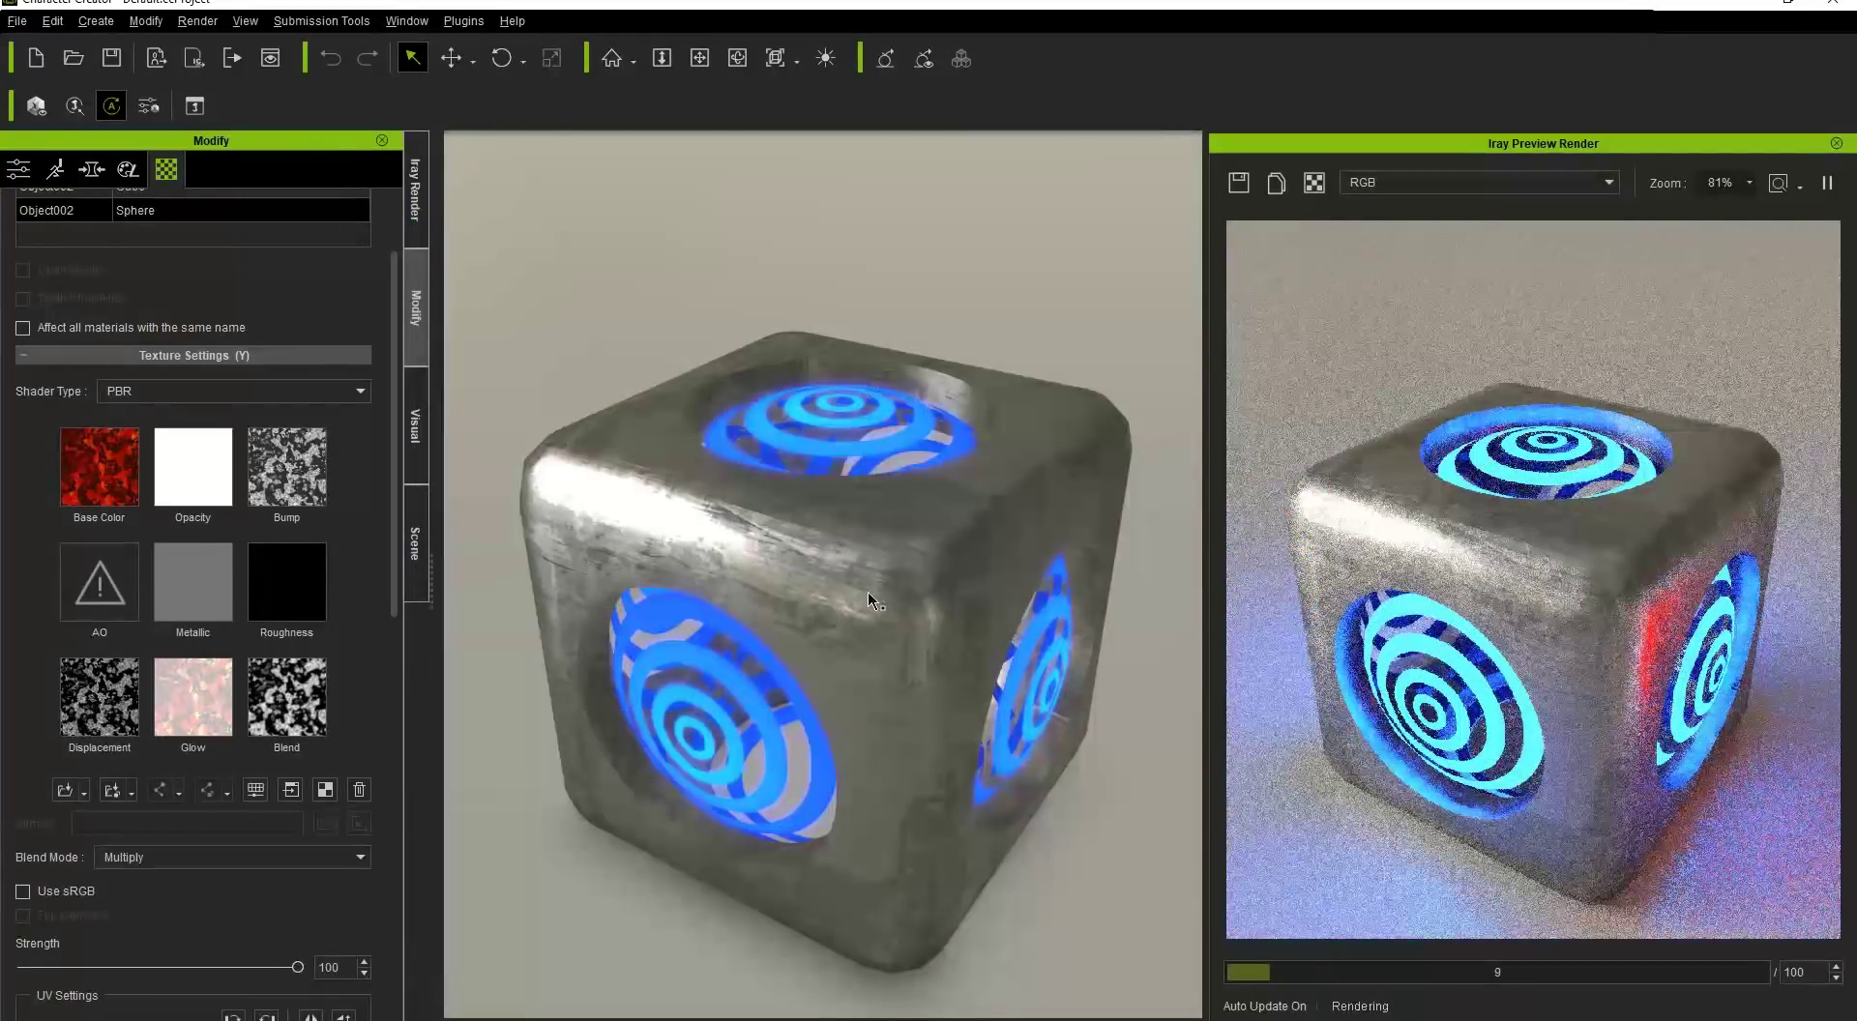
# Step: Test Roughness brightness and reset it to 0, then set the Cube's Metallic brightness to -74
pyautogui.scroll(1, 212, 249)
pyautogui.click(212, 242)
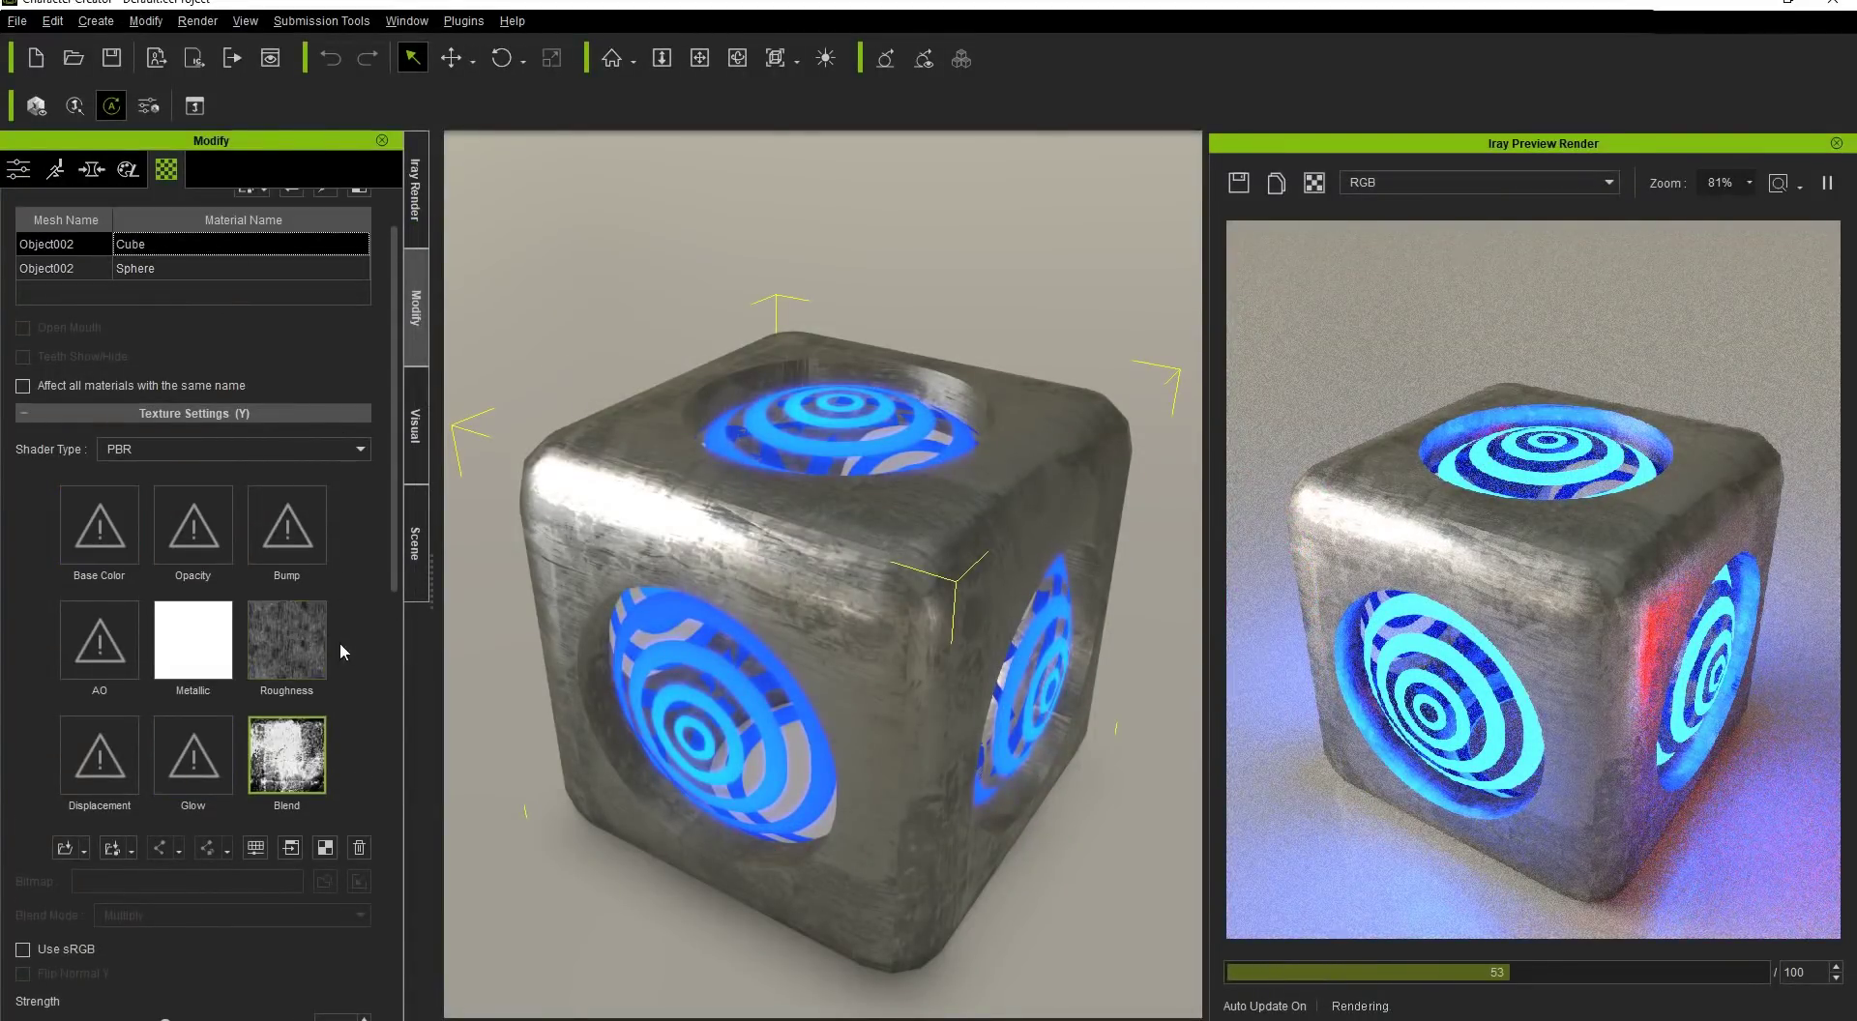
pyautogui.doubleClick(310, 649)
pyautogui.moveTo(565, 241); pyautogui.dragTo(393, 227)
pyautogui.moveTo(368, 542)
pyautogui.mouseDown()
pyautogui.moveTo(397, 541)
pyautogui.moveTo(345, 548)
pyautogui.mouseUp()
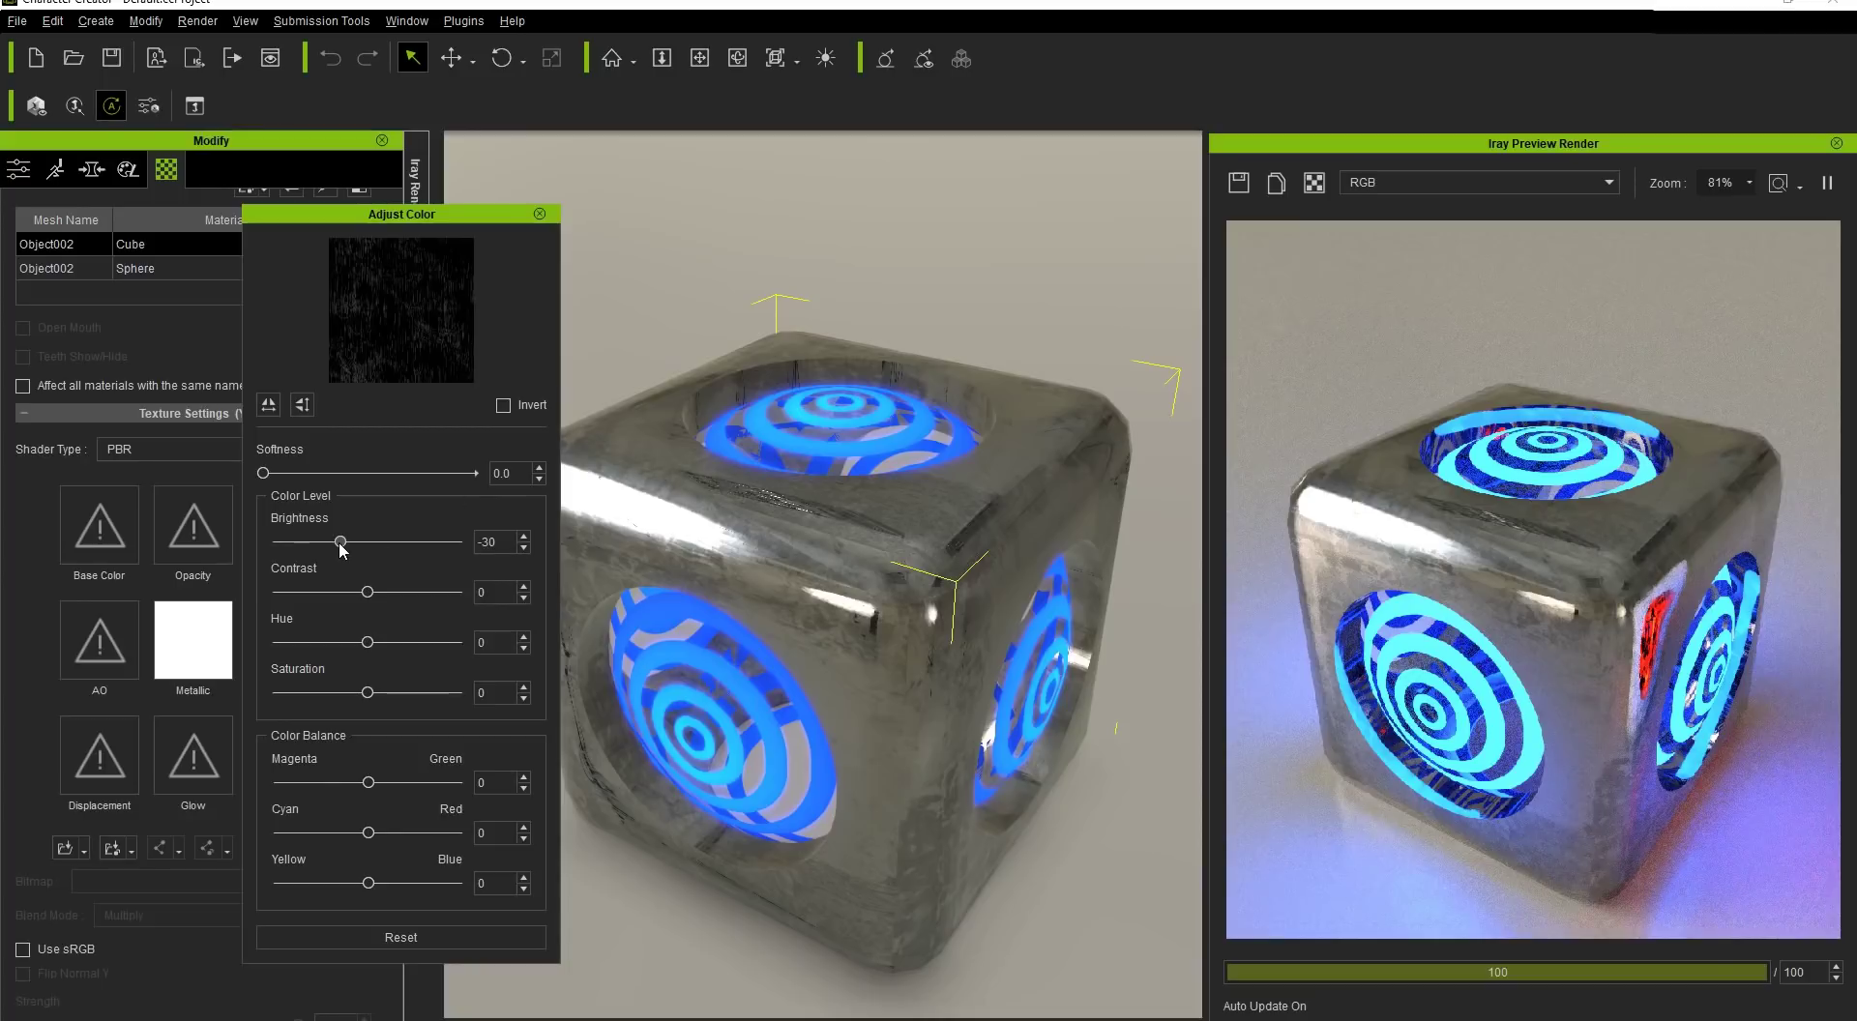
pyautogui.moveTo(346, 548); pyautogui.dragTo(367, 543)
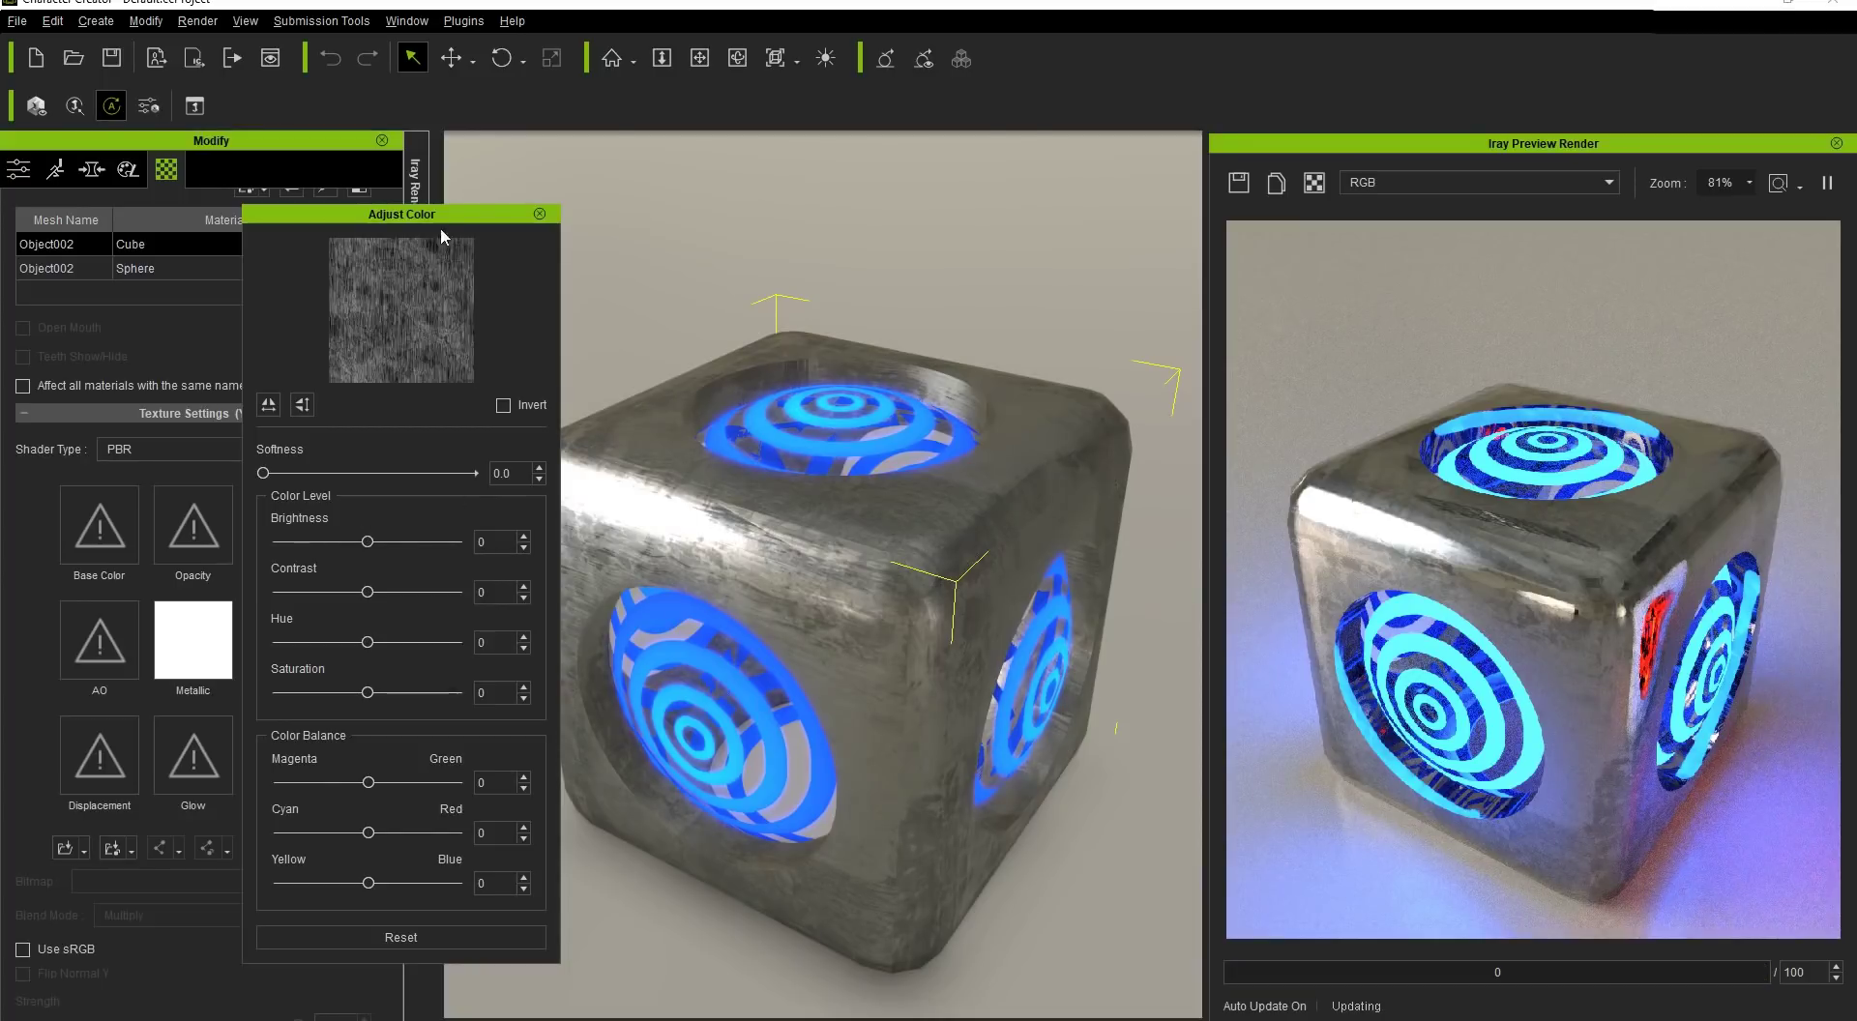
pyautogui.moveTo(440, 215); pyautogui.dragTo(484, 208)
pyautogui.click(188, 645)
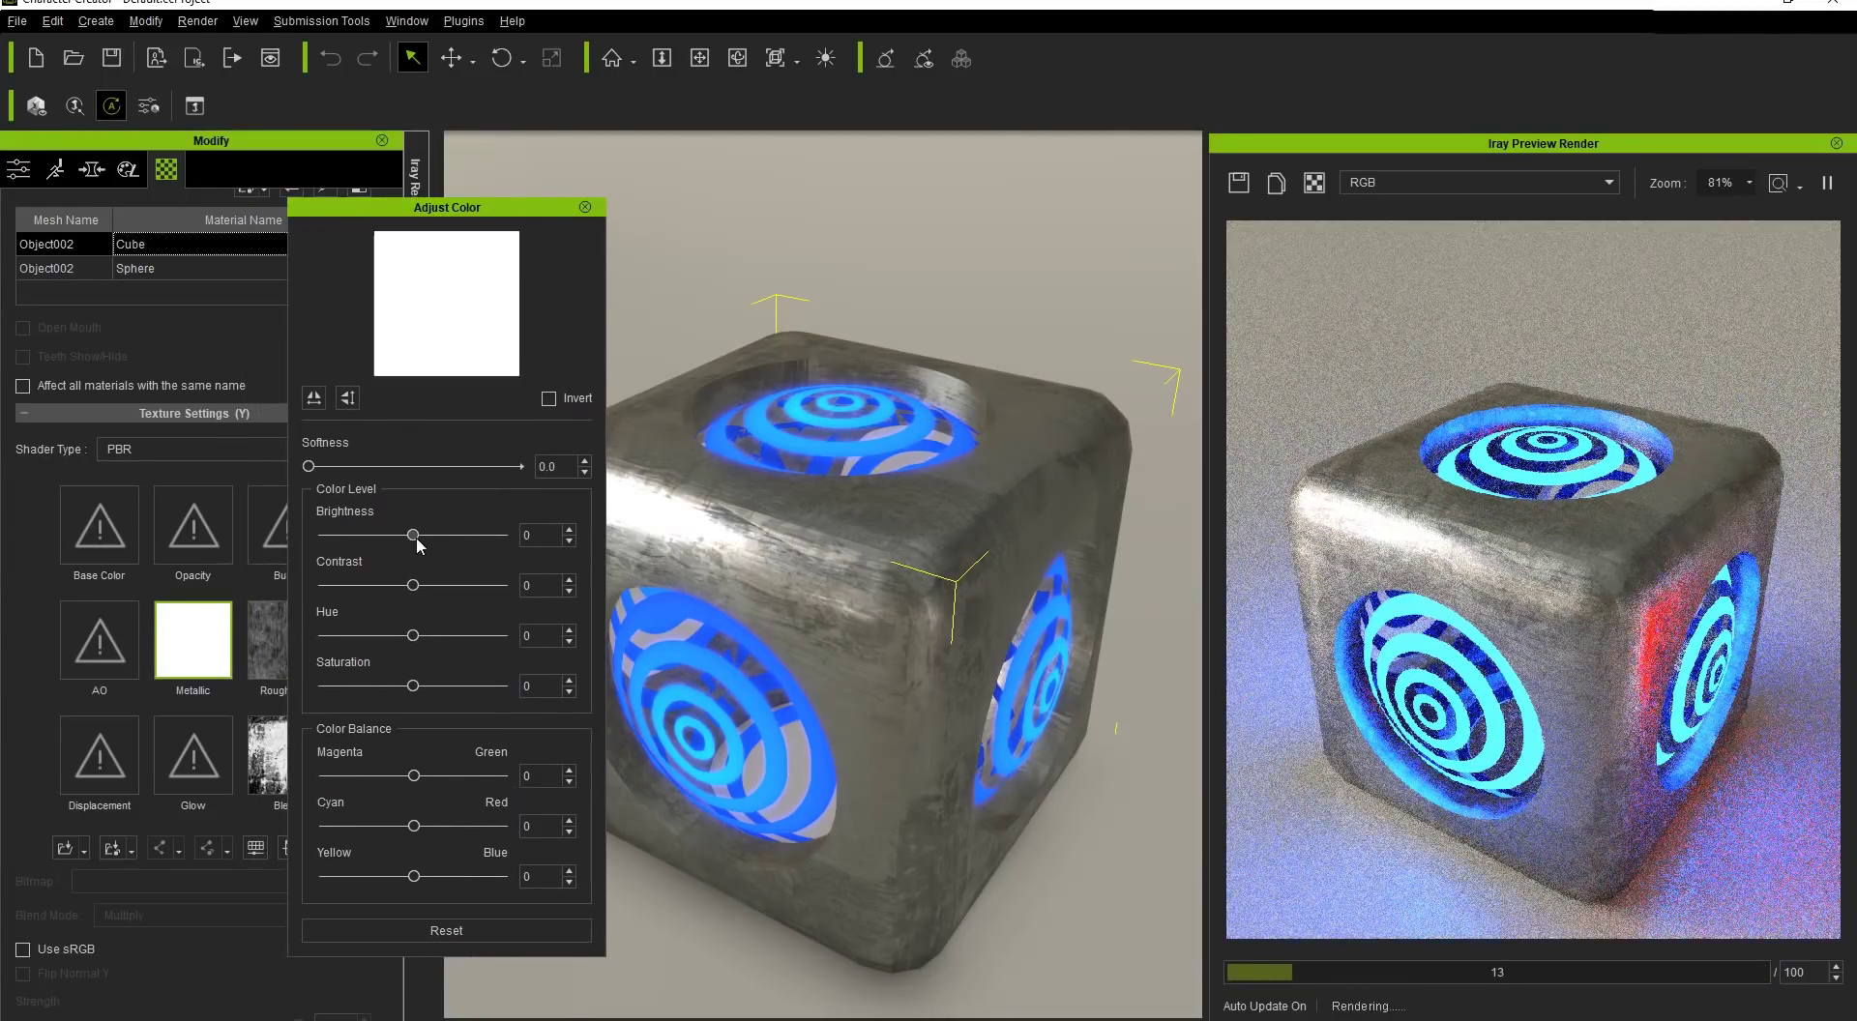
pyautogui.moveTo(413, 535); pyautogui.dragTo(350, 540)
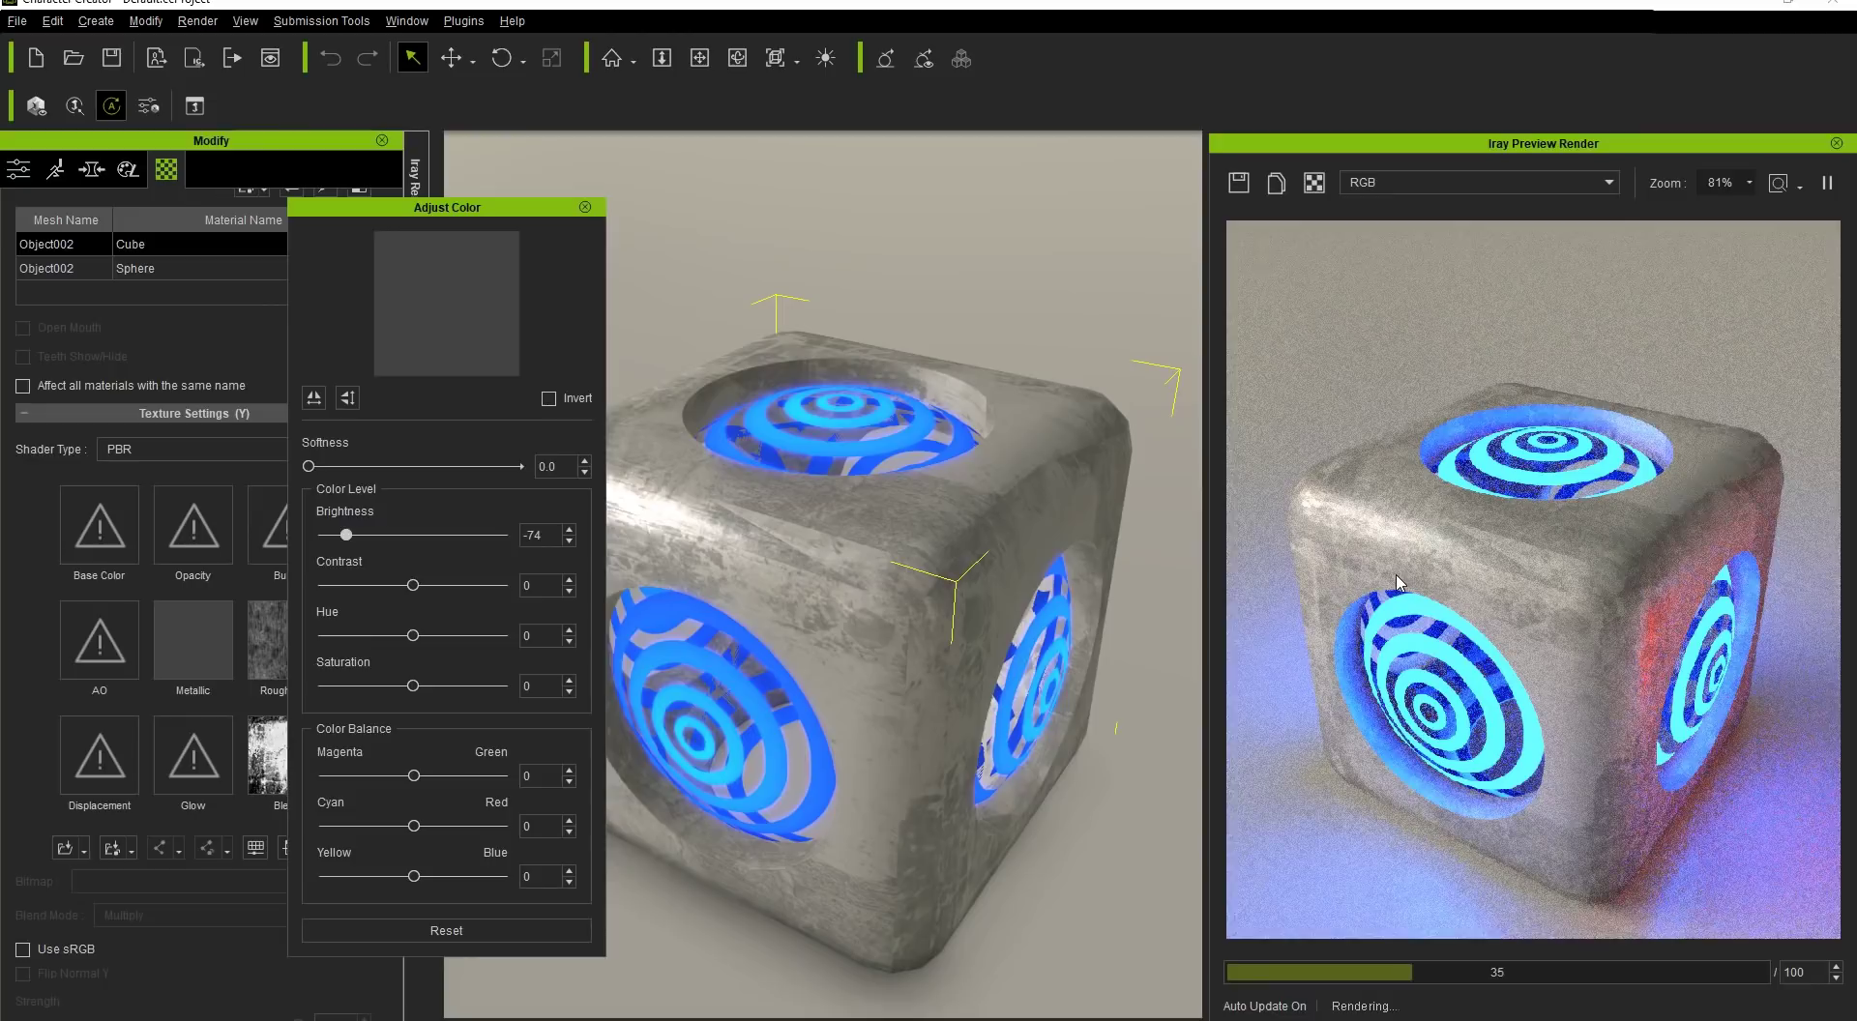
pyautogui.moveTo(484, 207); pyautogui.dragTo(549, 199)
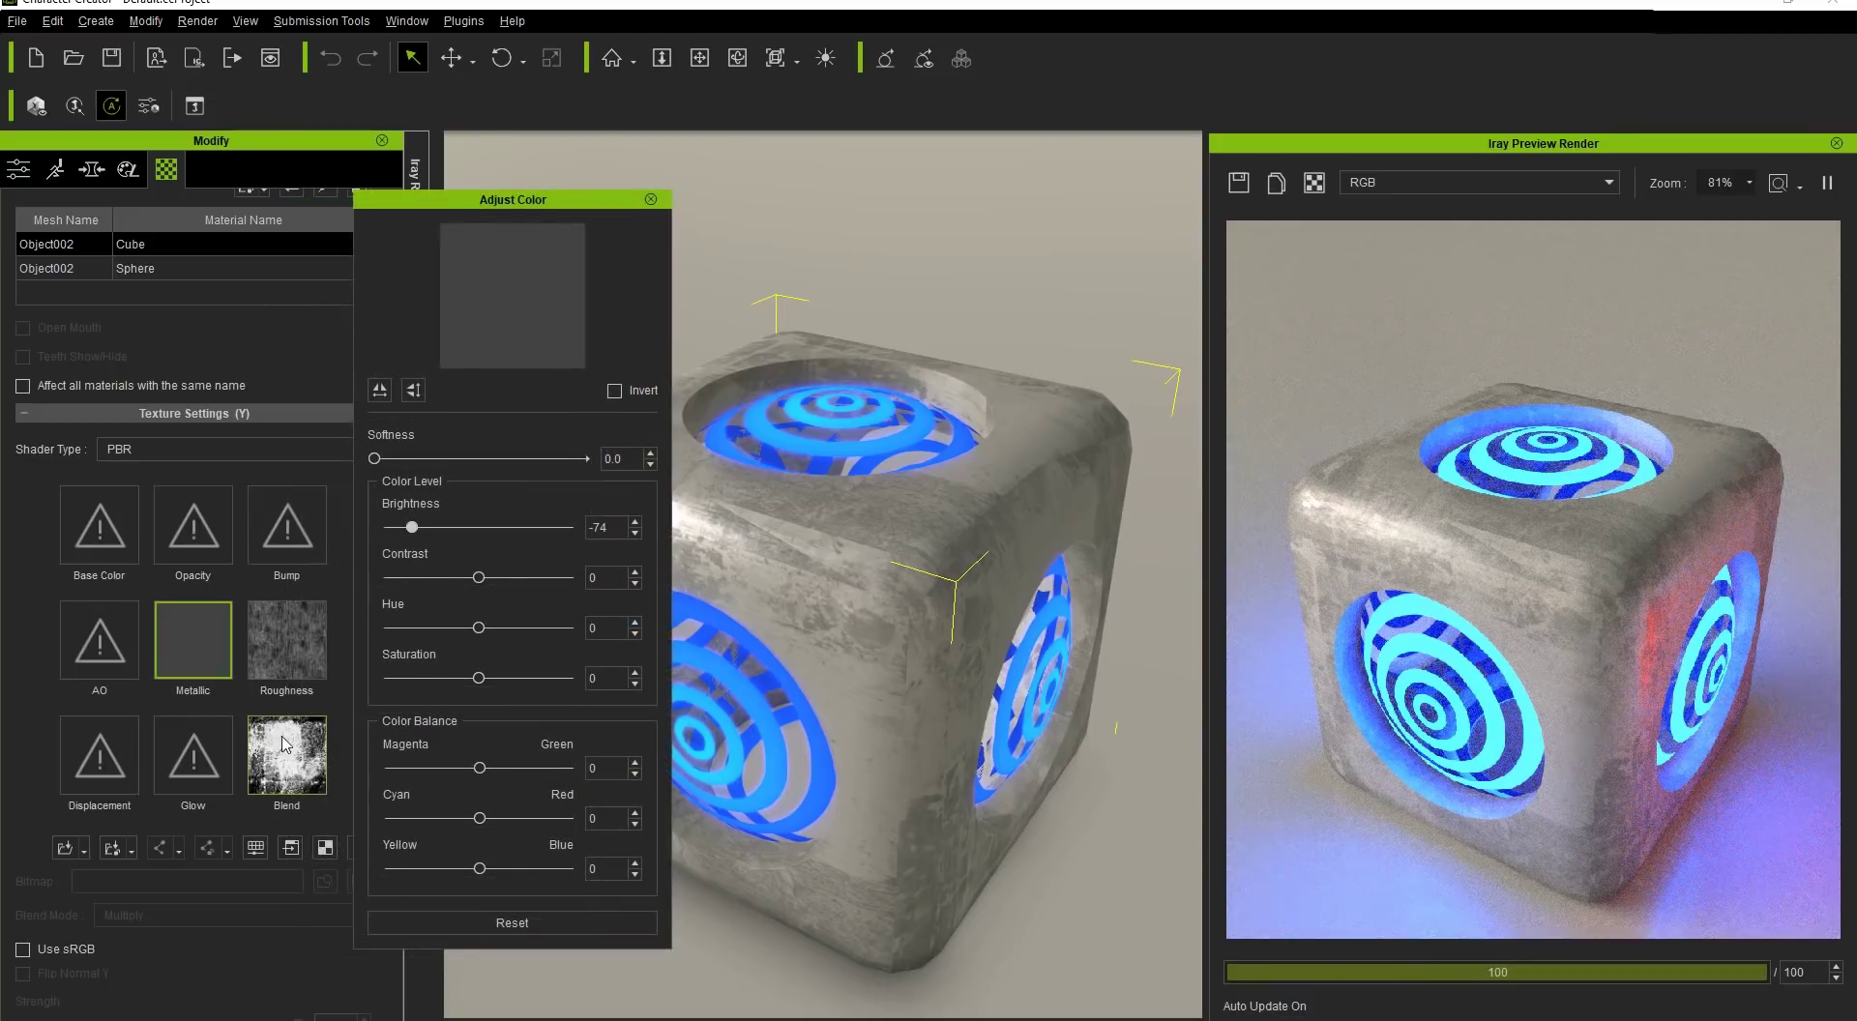
pyautogui.click(218, 268)
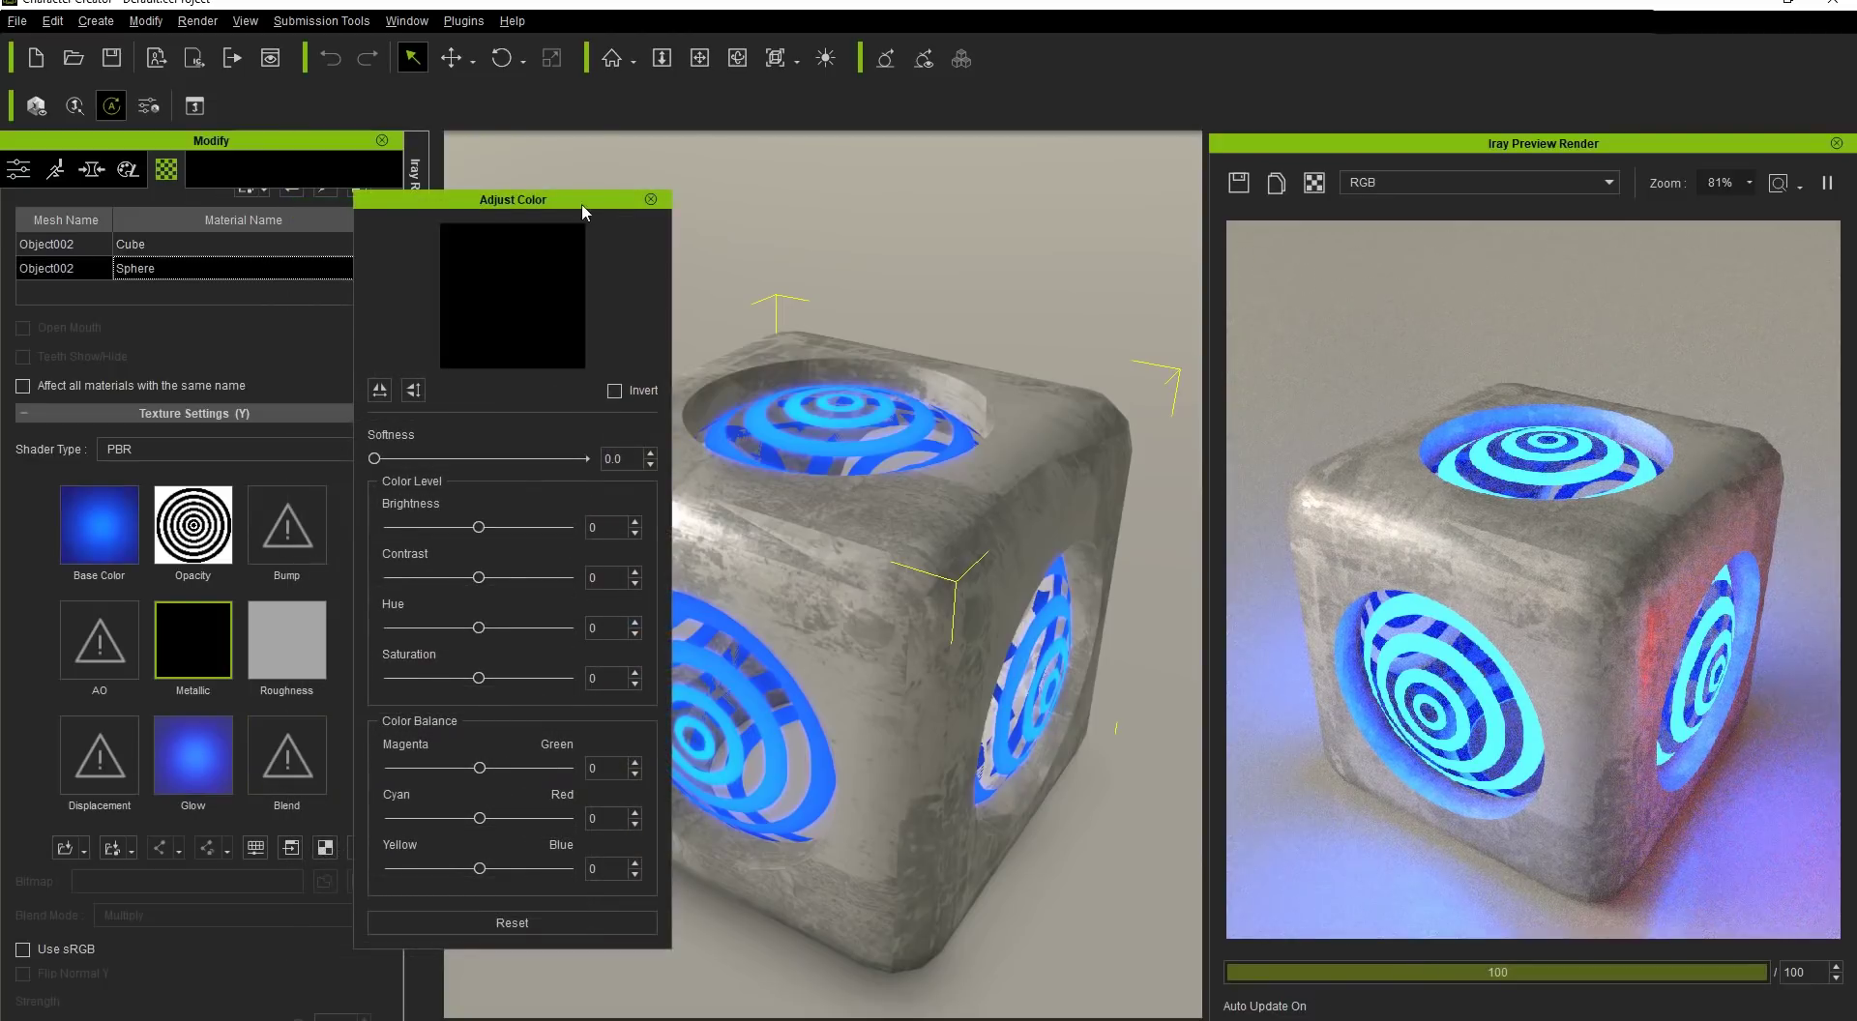
pyautogui.click(651, 199)
pyautogui.click(213, 539)
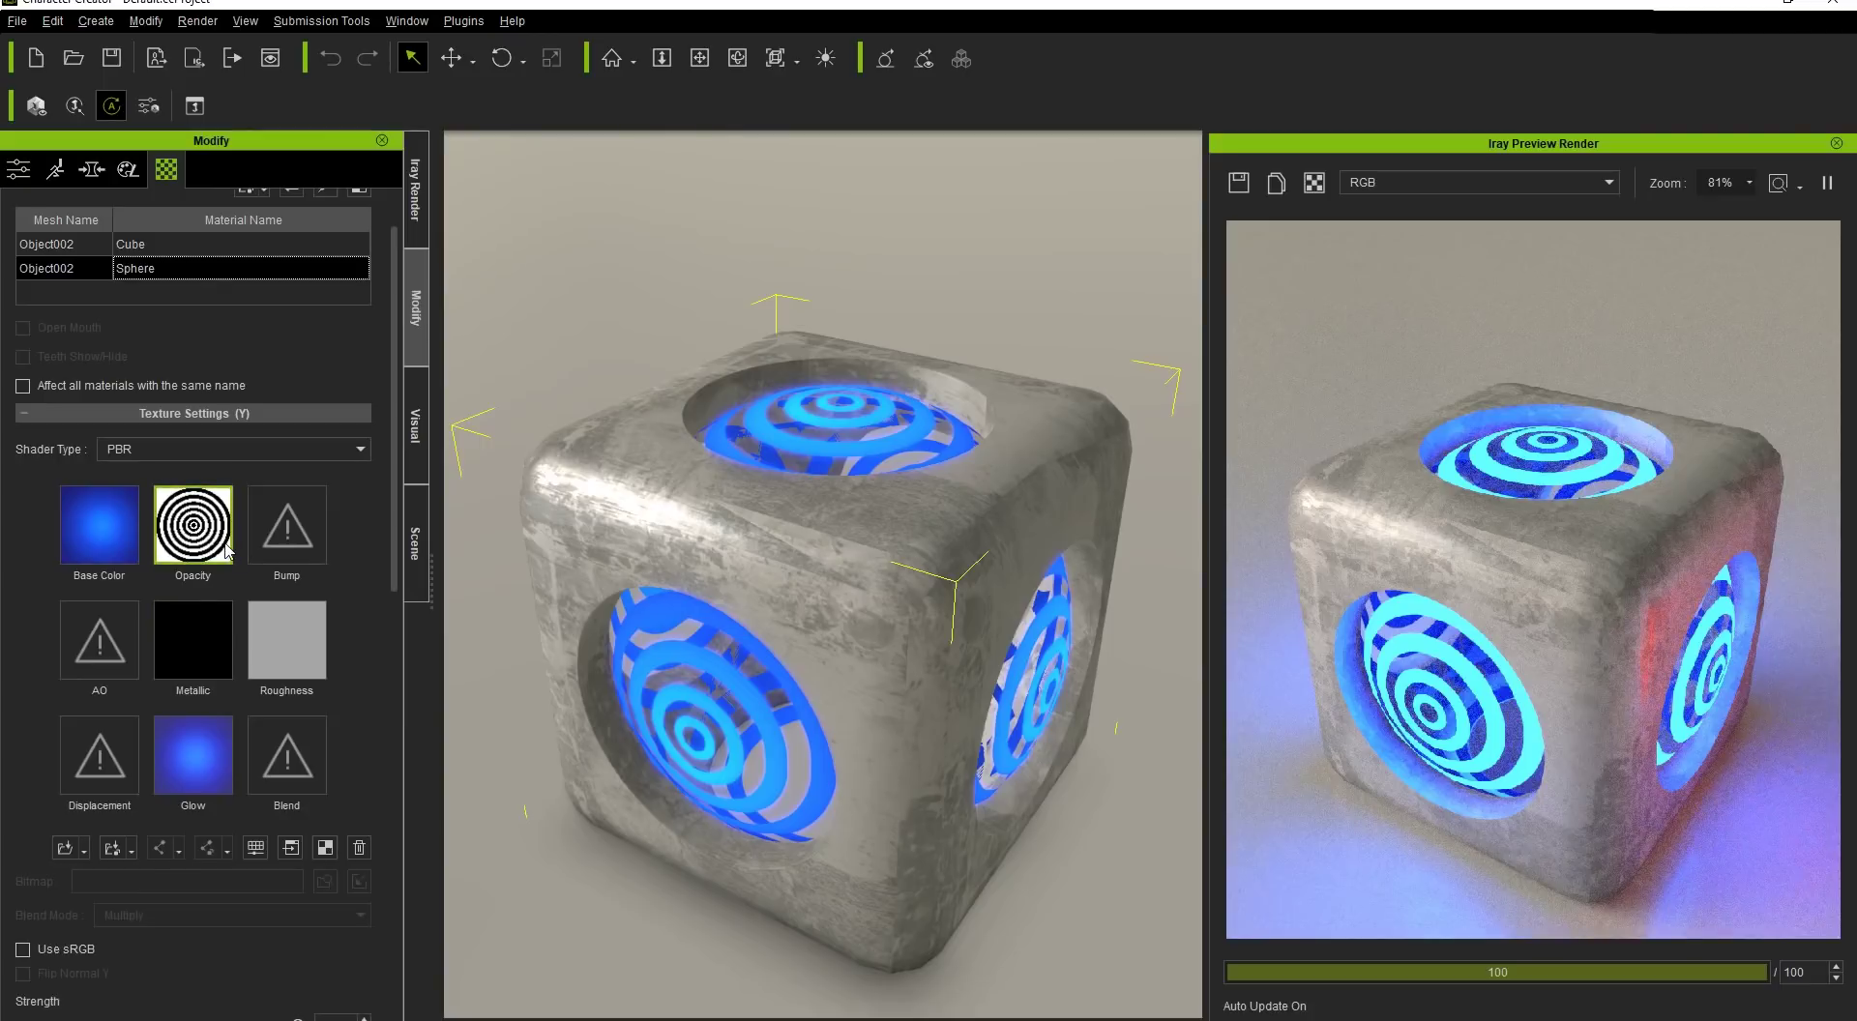
pyautogui.click(255, 847)
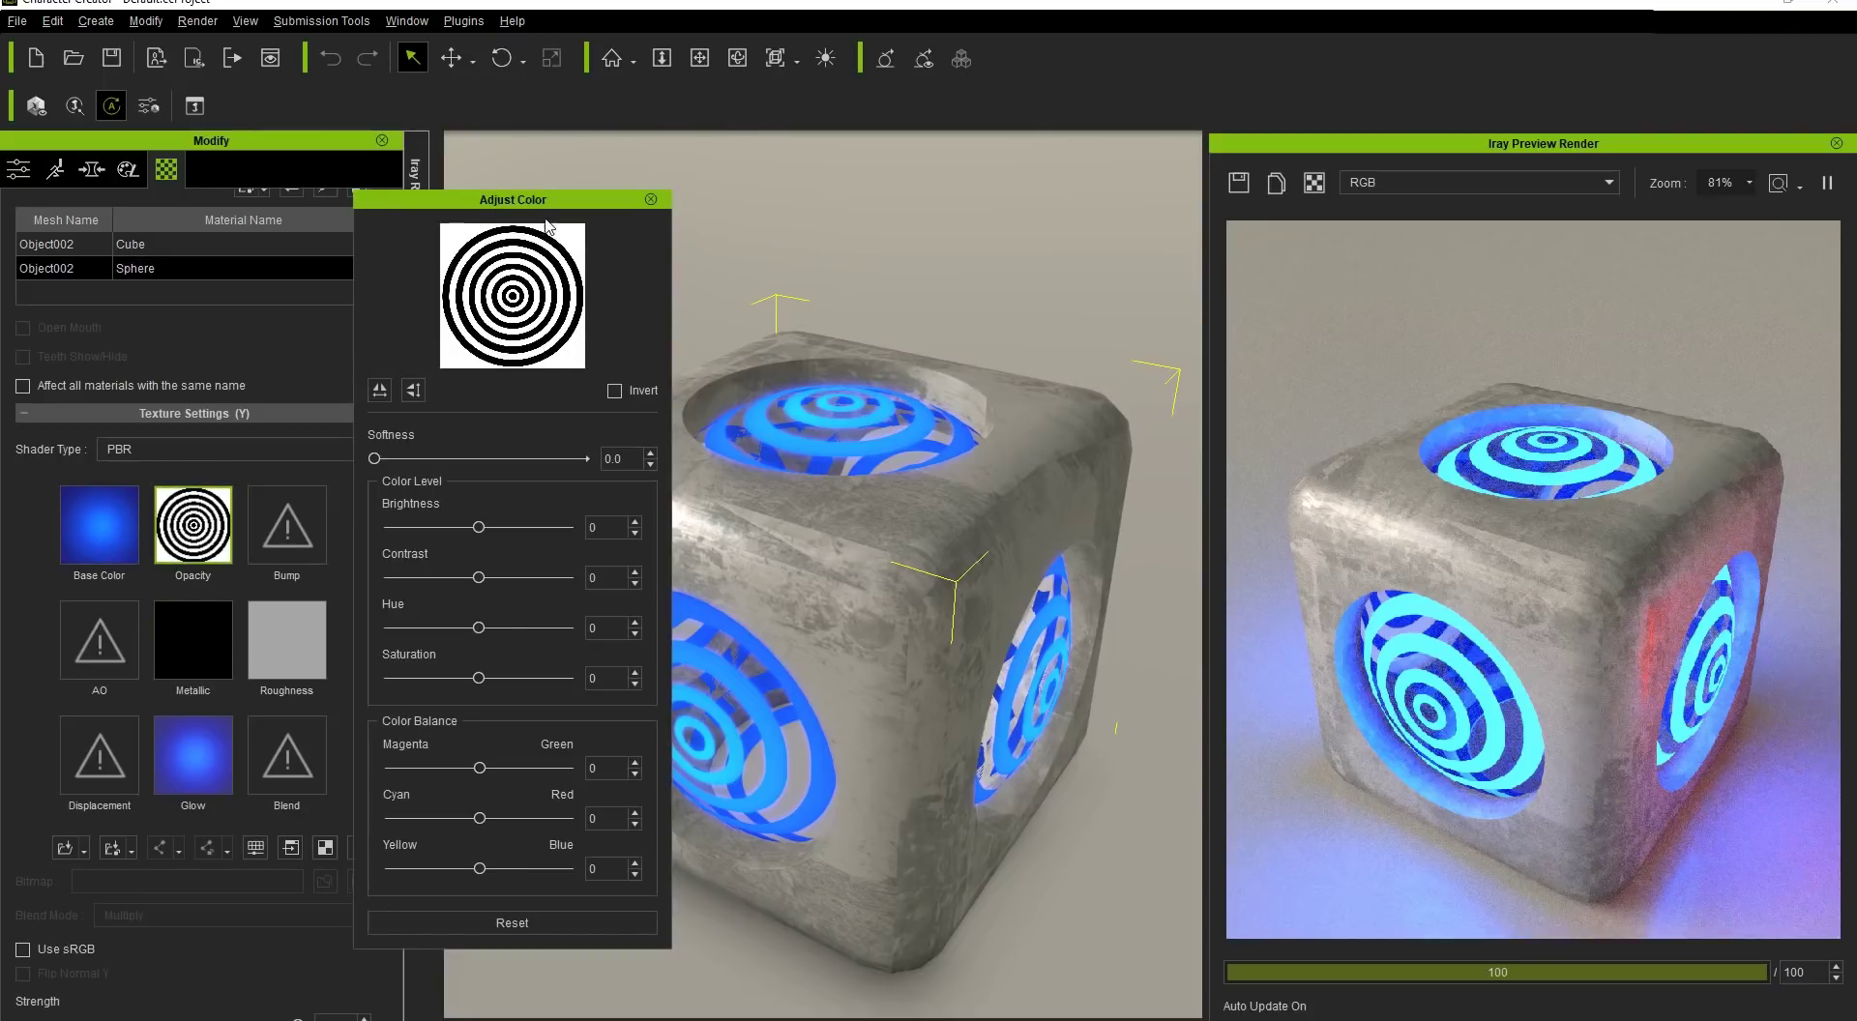
pyautogui.moveTo(533, 210); pyautogui.dragTo(518, 215)
pyautogui.moveTo(462, 532); pyautogui.dragTo(391, 514)
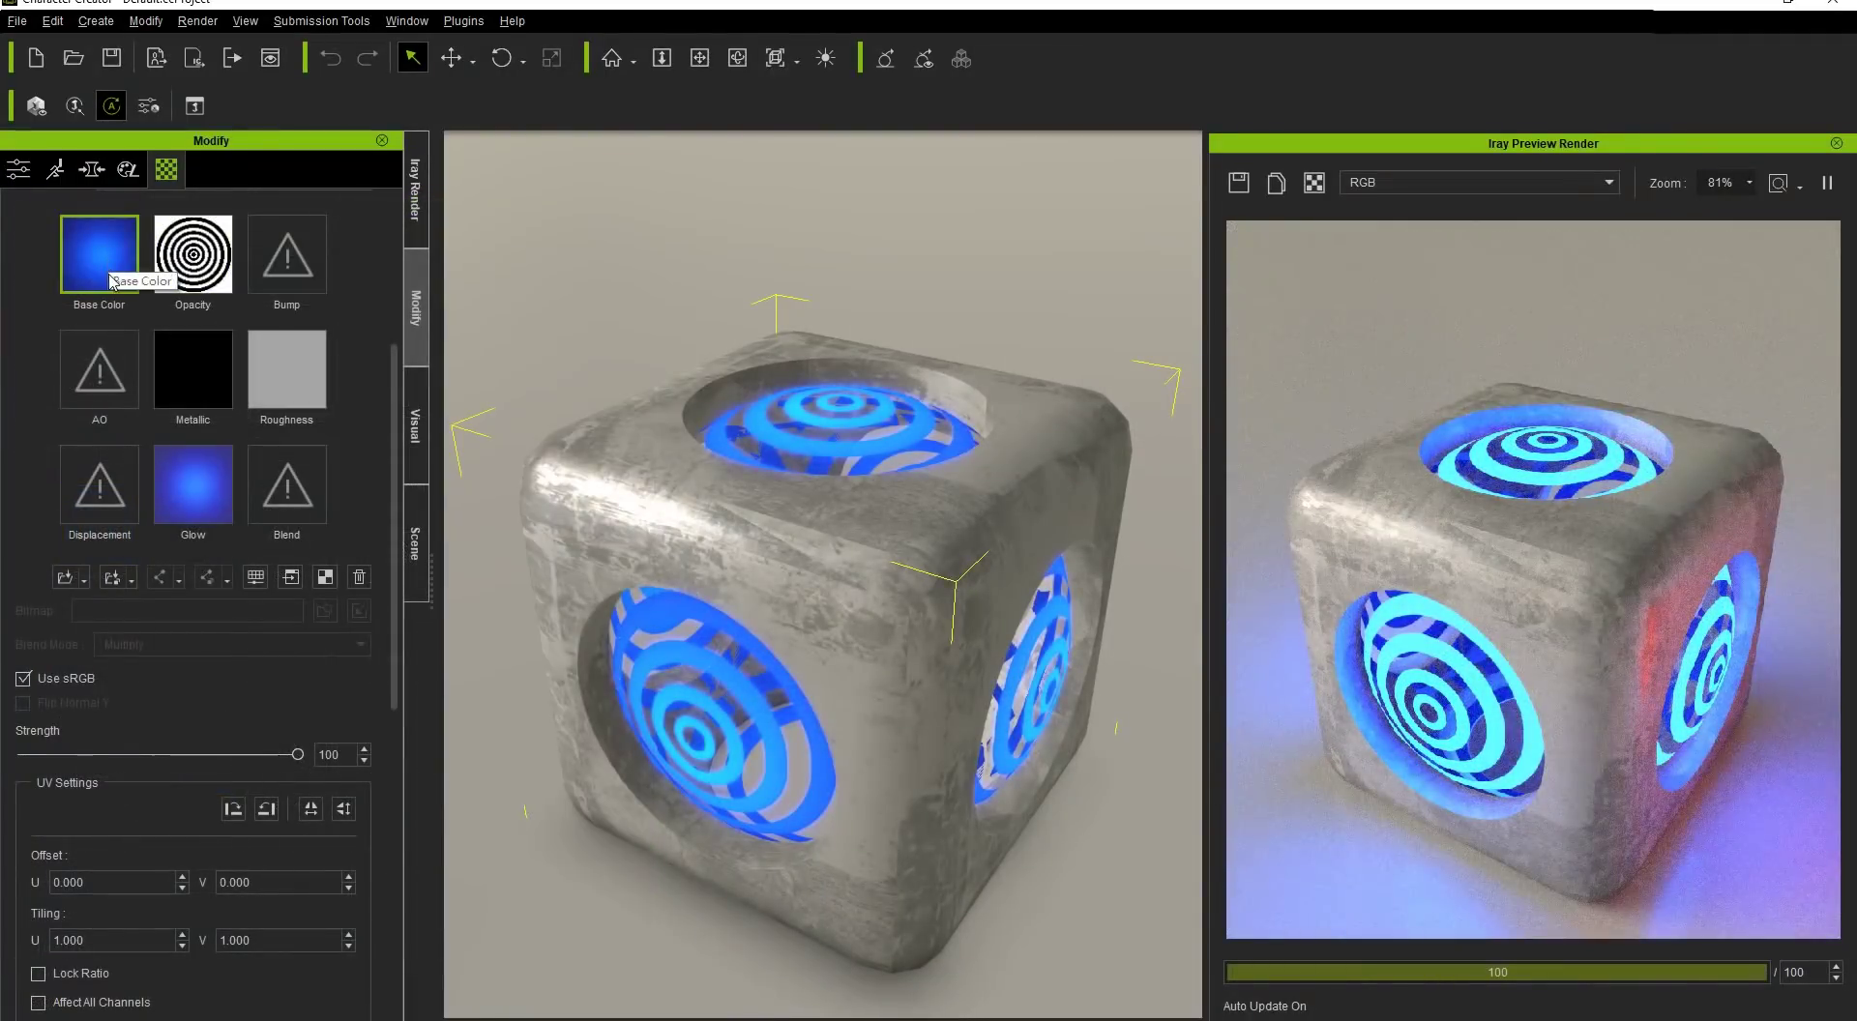
pyautogui.moveTo(297, 755); pyautogui.dragTo(28, 760)
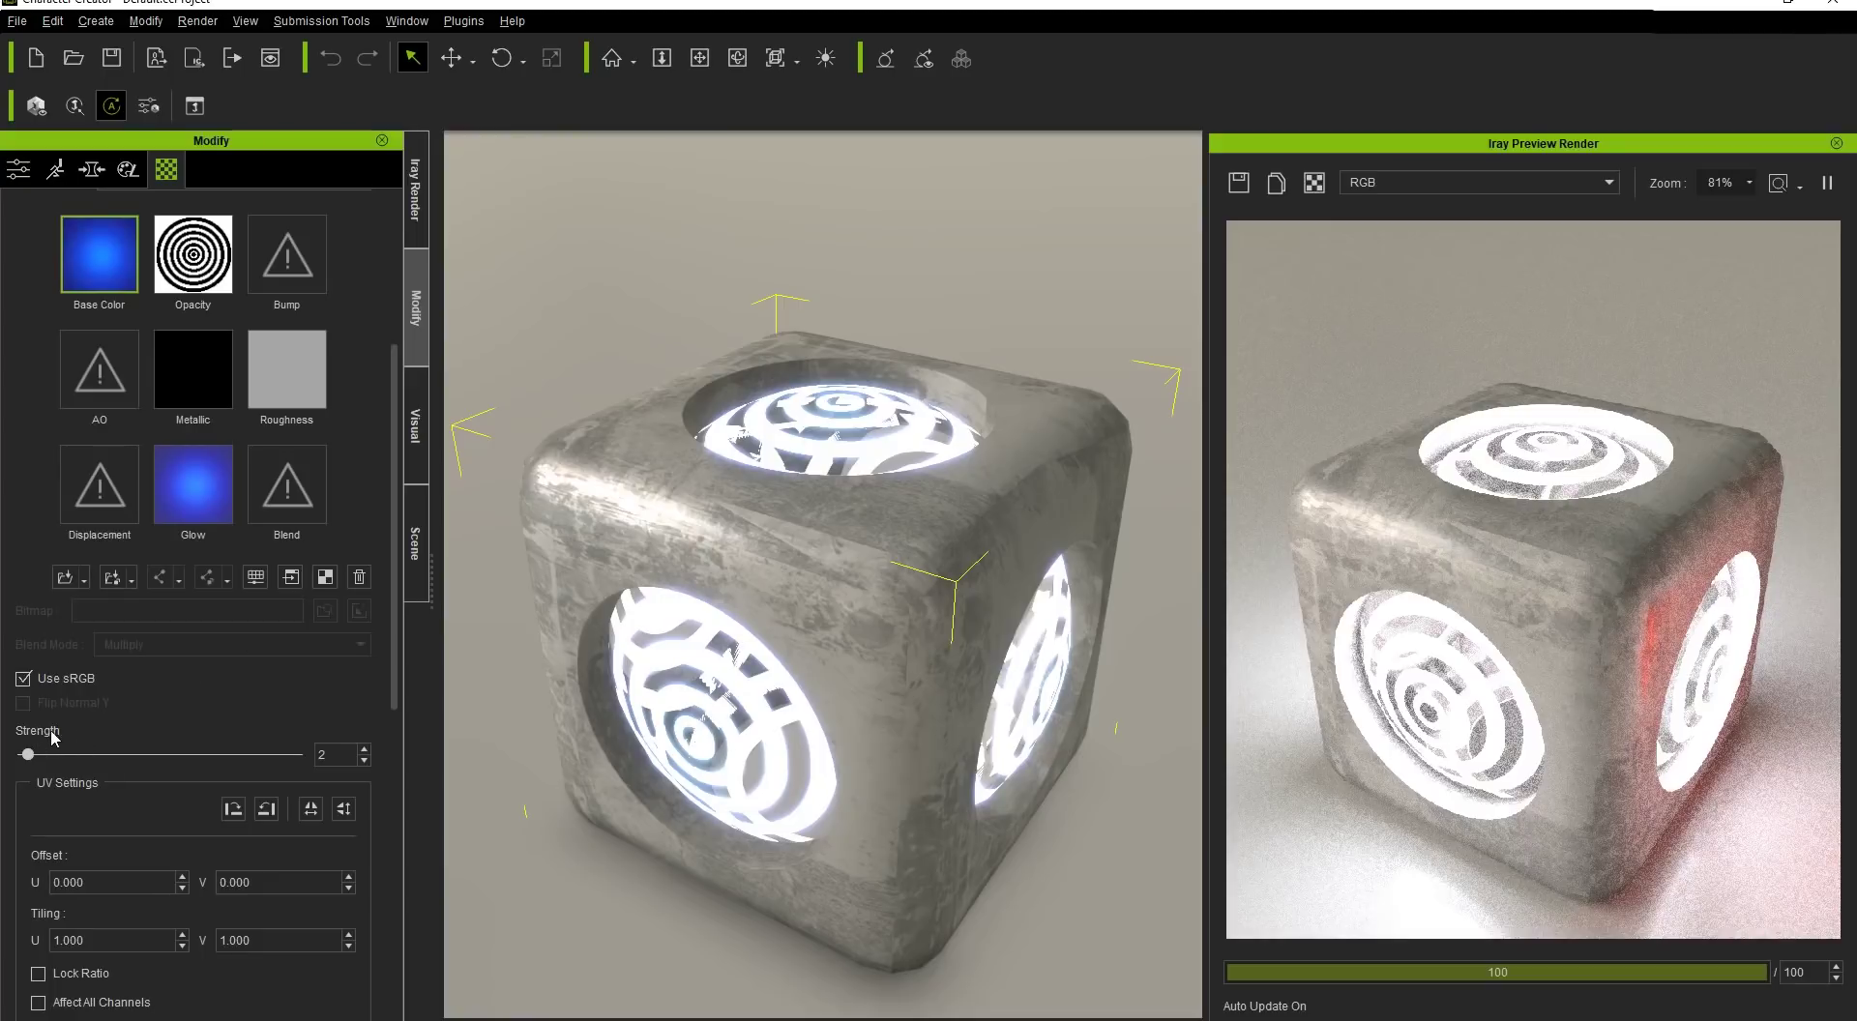
pyautogui.moveTo(27, 755); pyautogui.dragTo(297, 754)
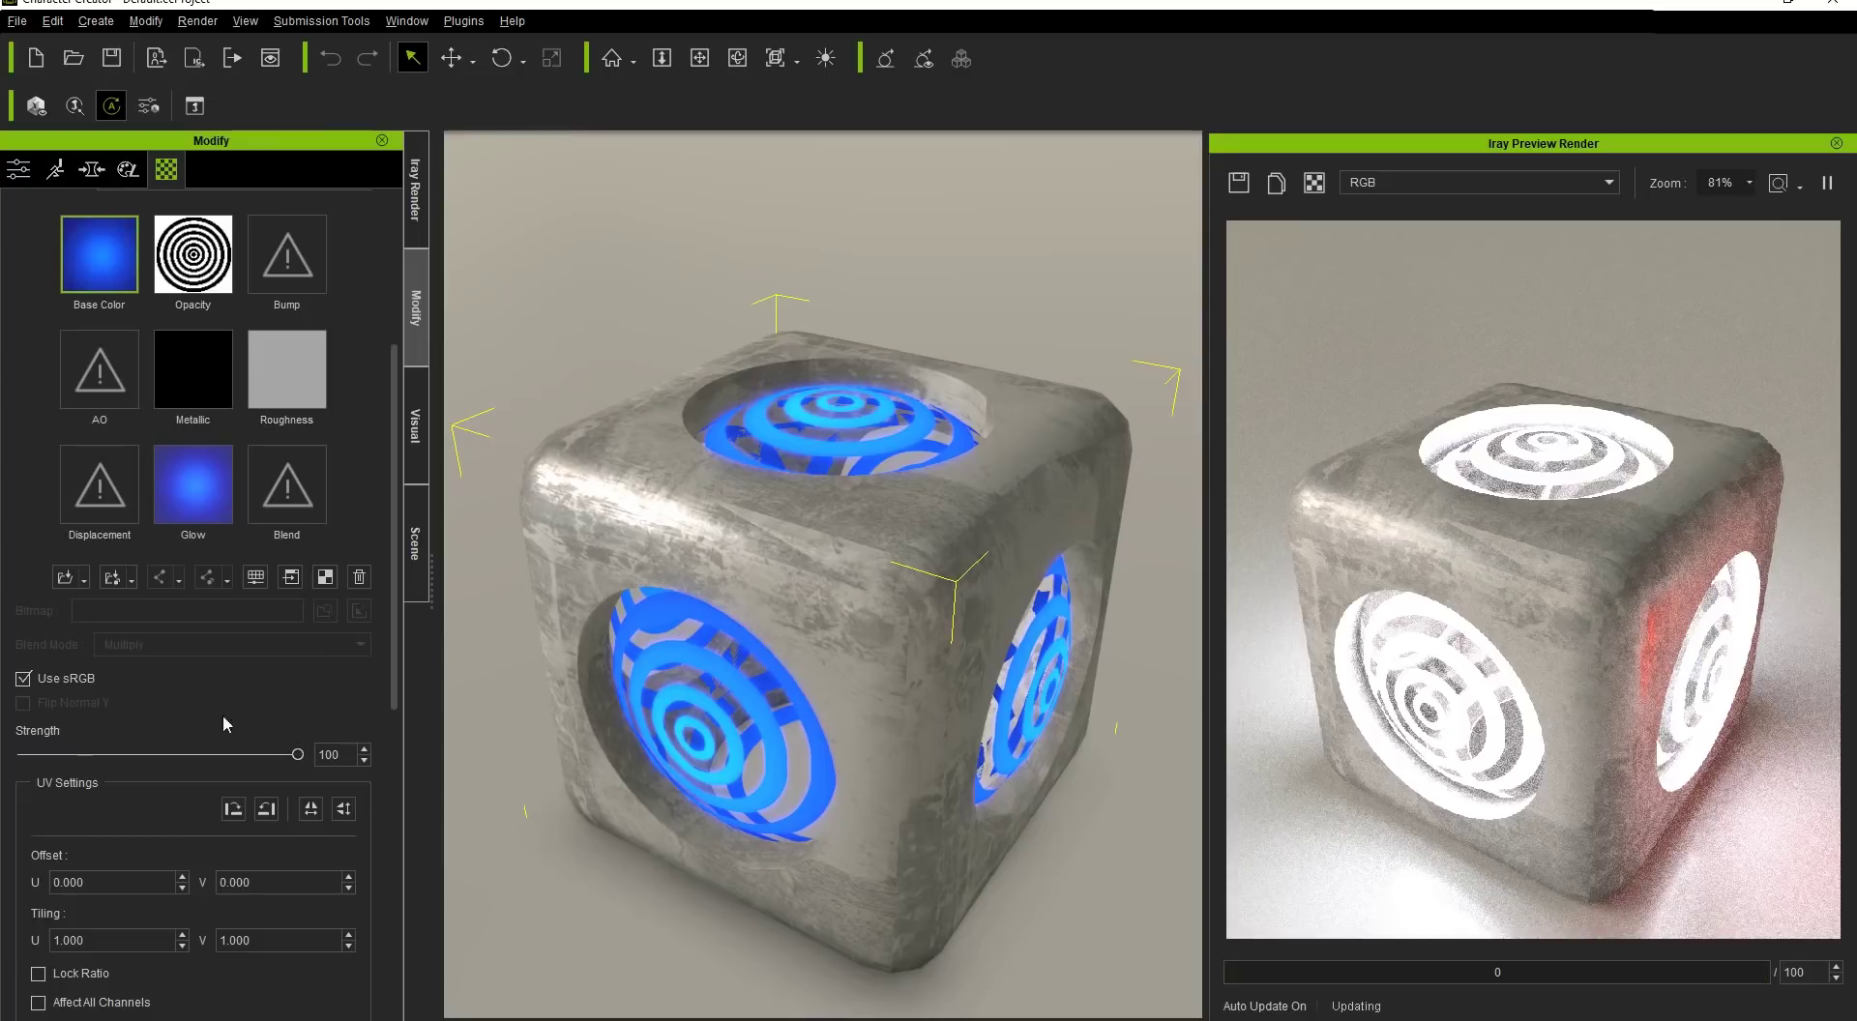
pyautogui.scroll(-2, 387, 716)
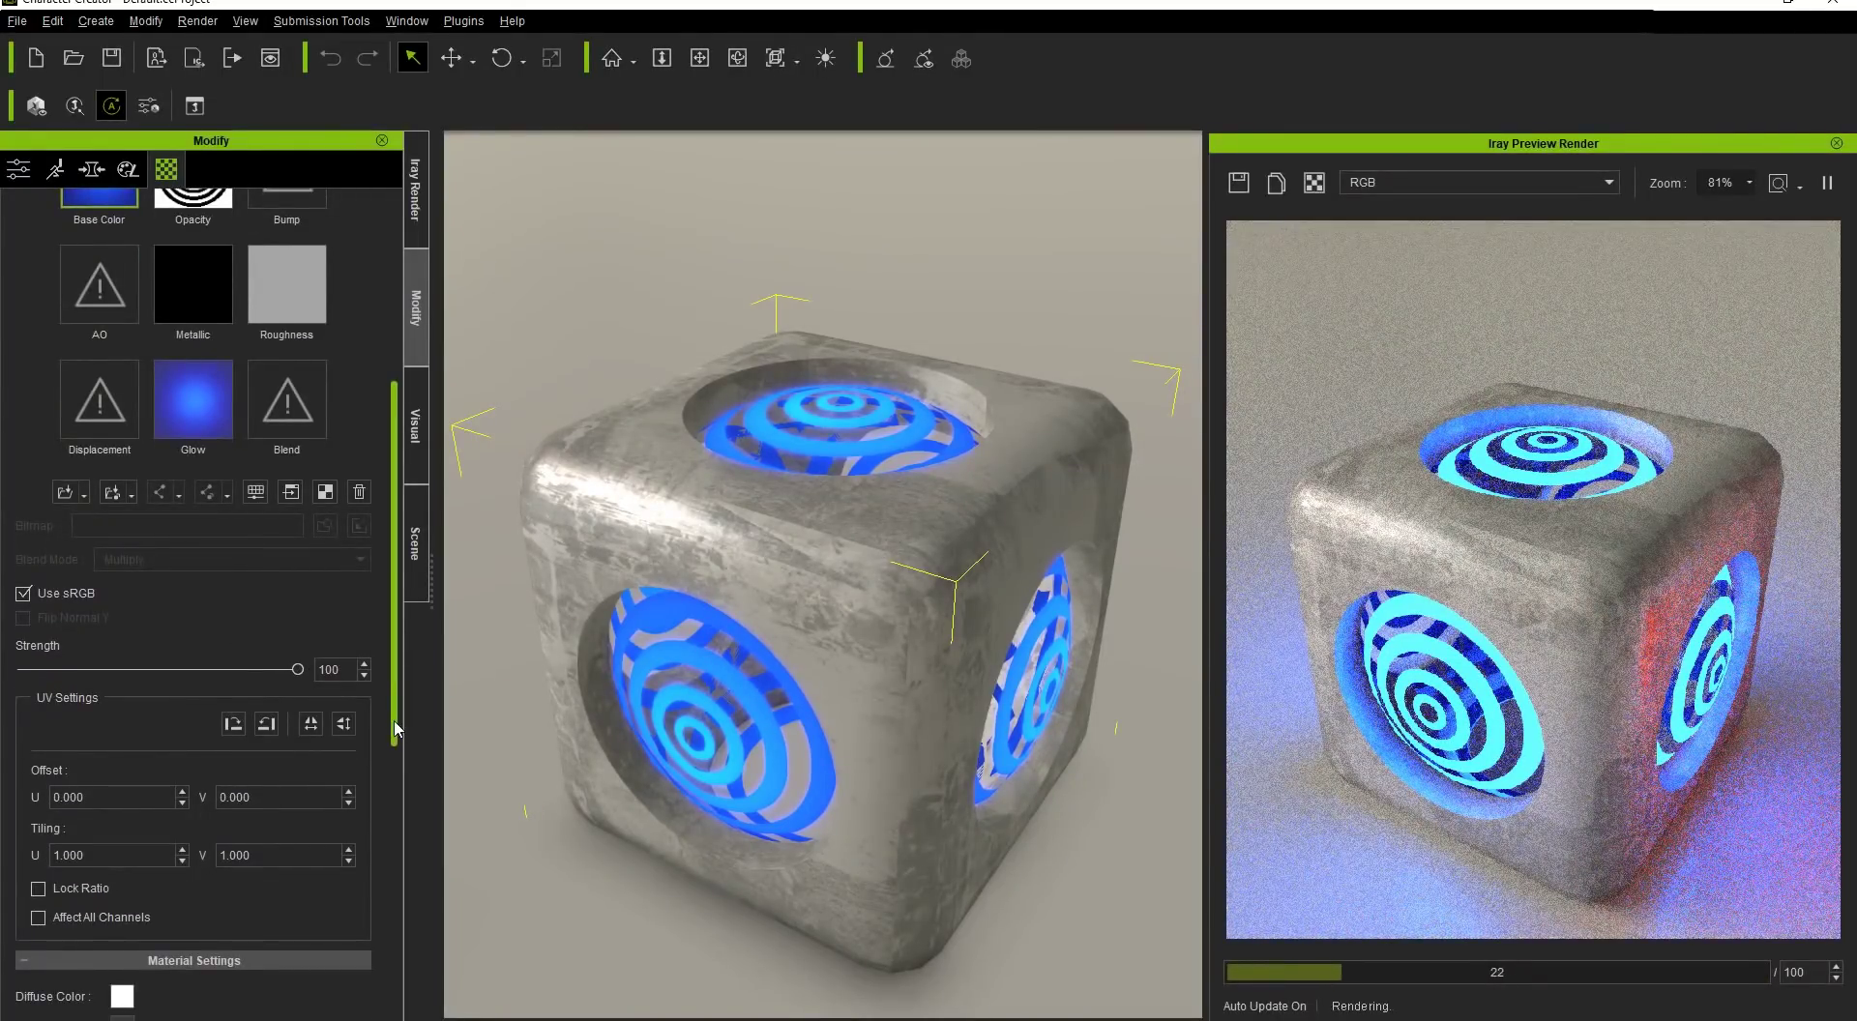
# Step: Set the Sphere material's Opacity tiling U and V to 5
pyautogui.scroll(1, 215, 684)
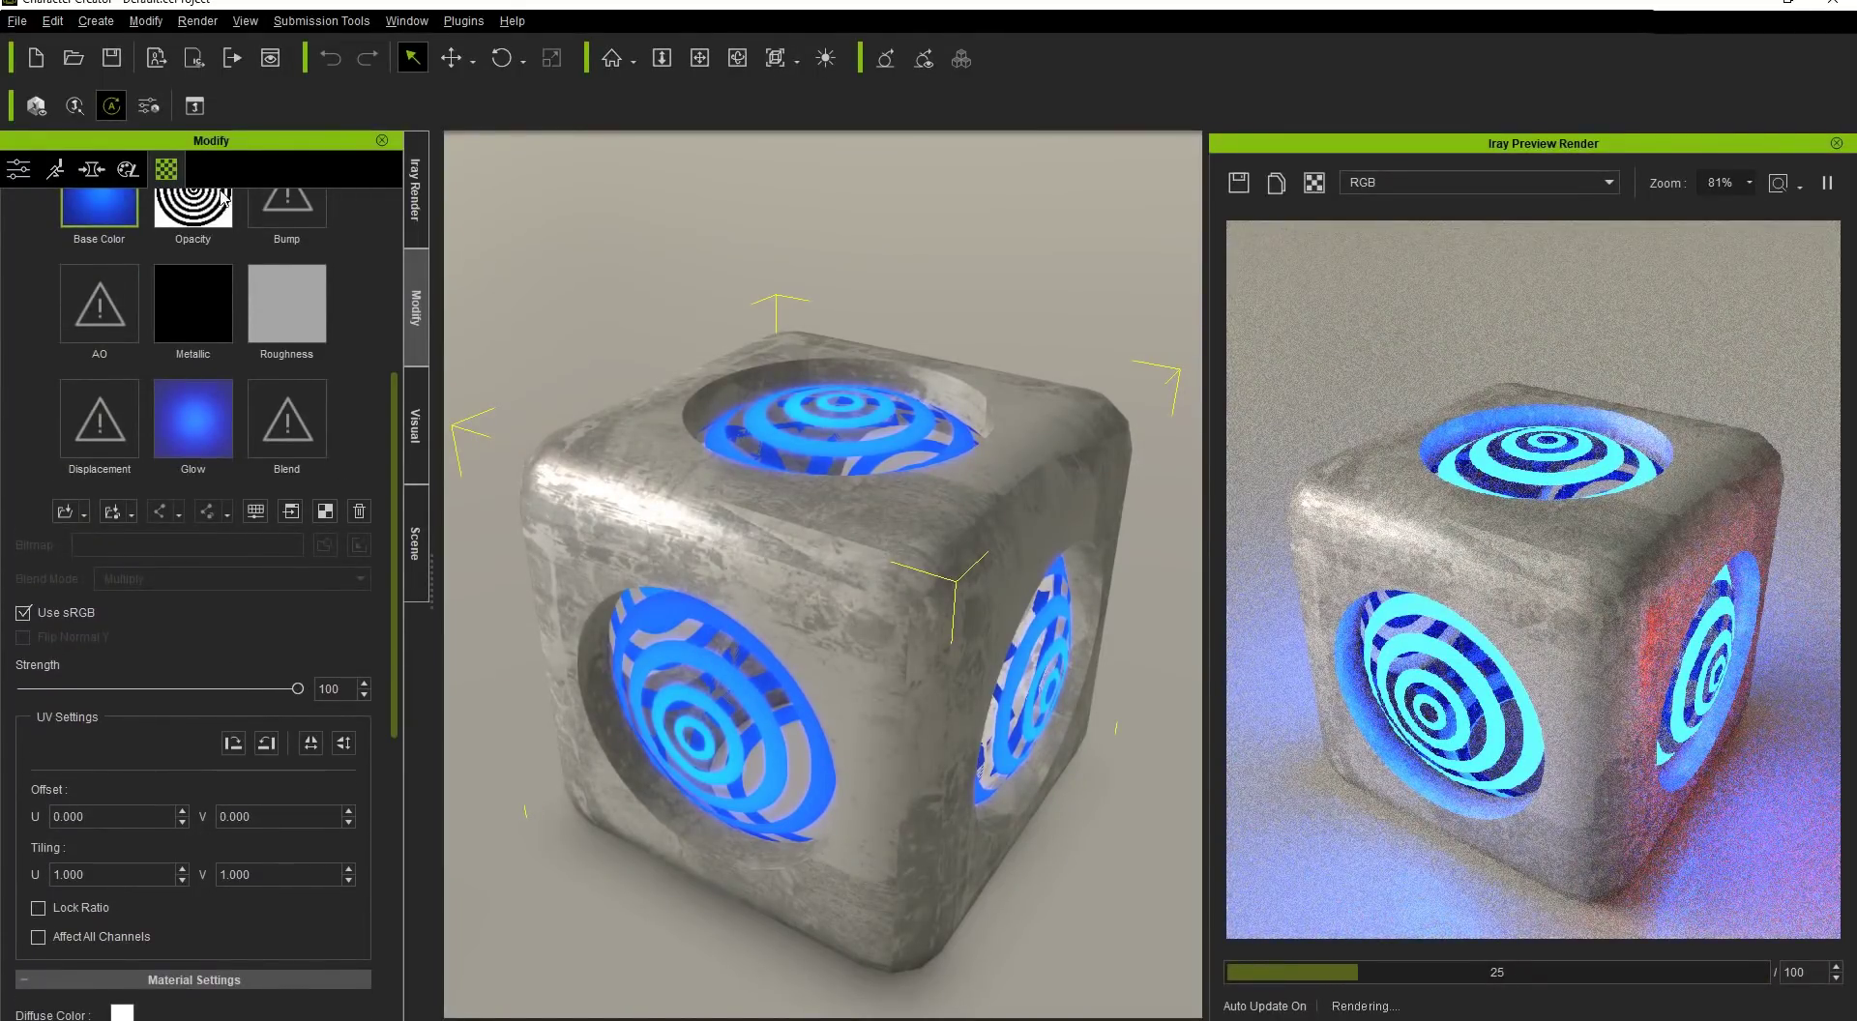
pyautogui.doubleClick(121, 875)
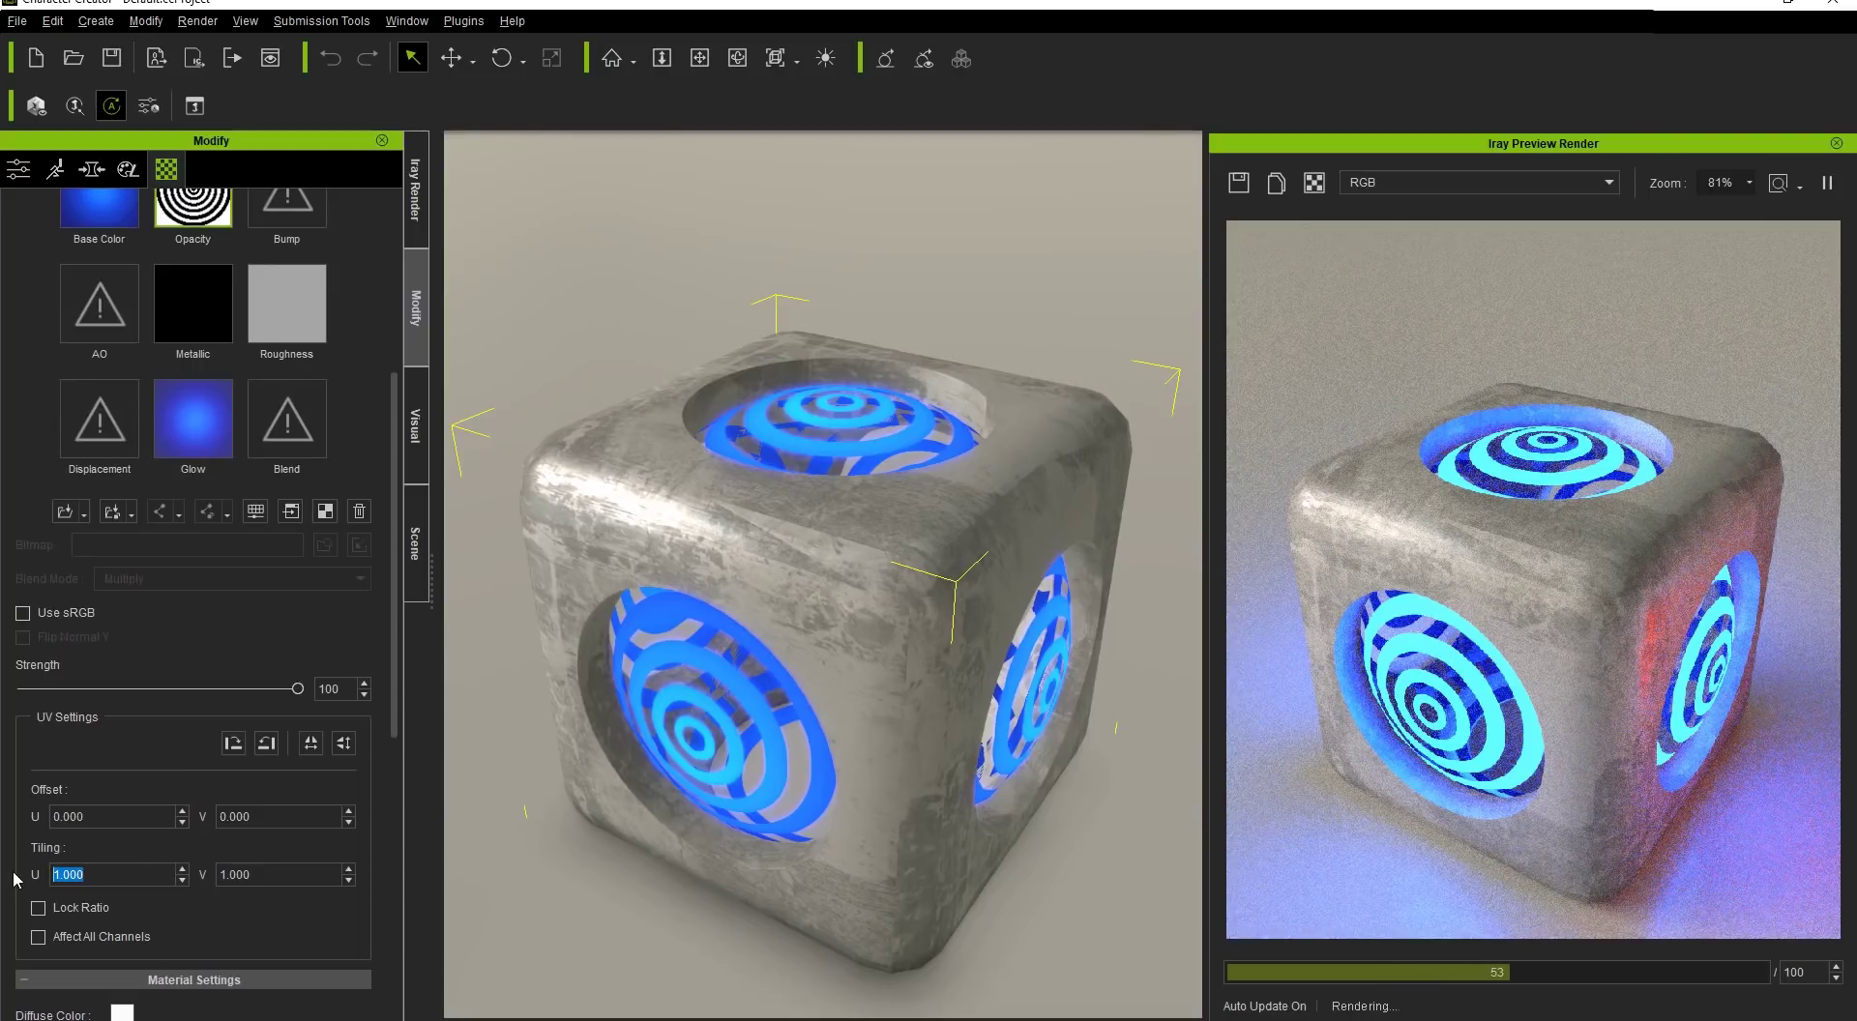
pyautogui.write('5')
pyautogui.press('Tab')
pyautogui.write('5')
pyautogui.press('Return')
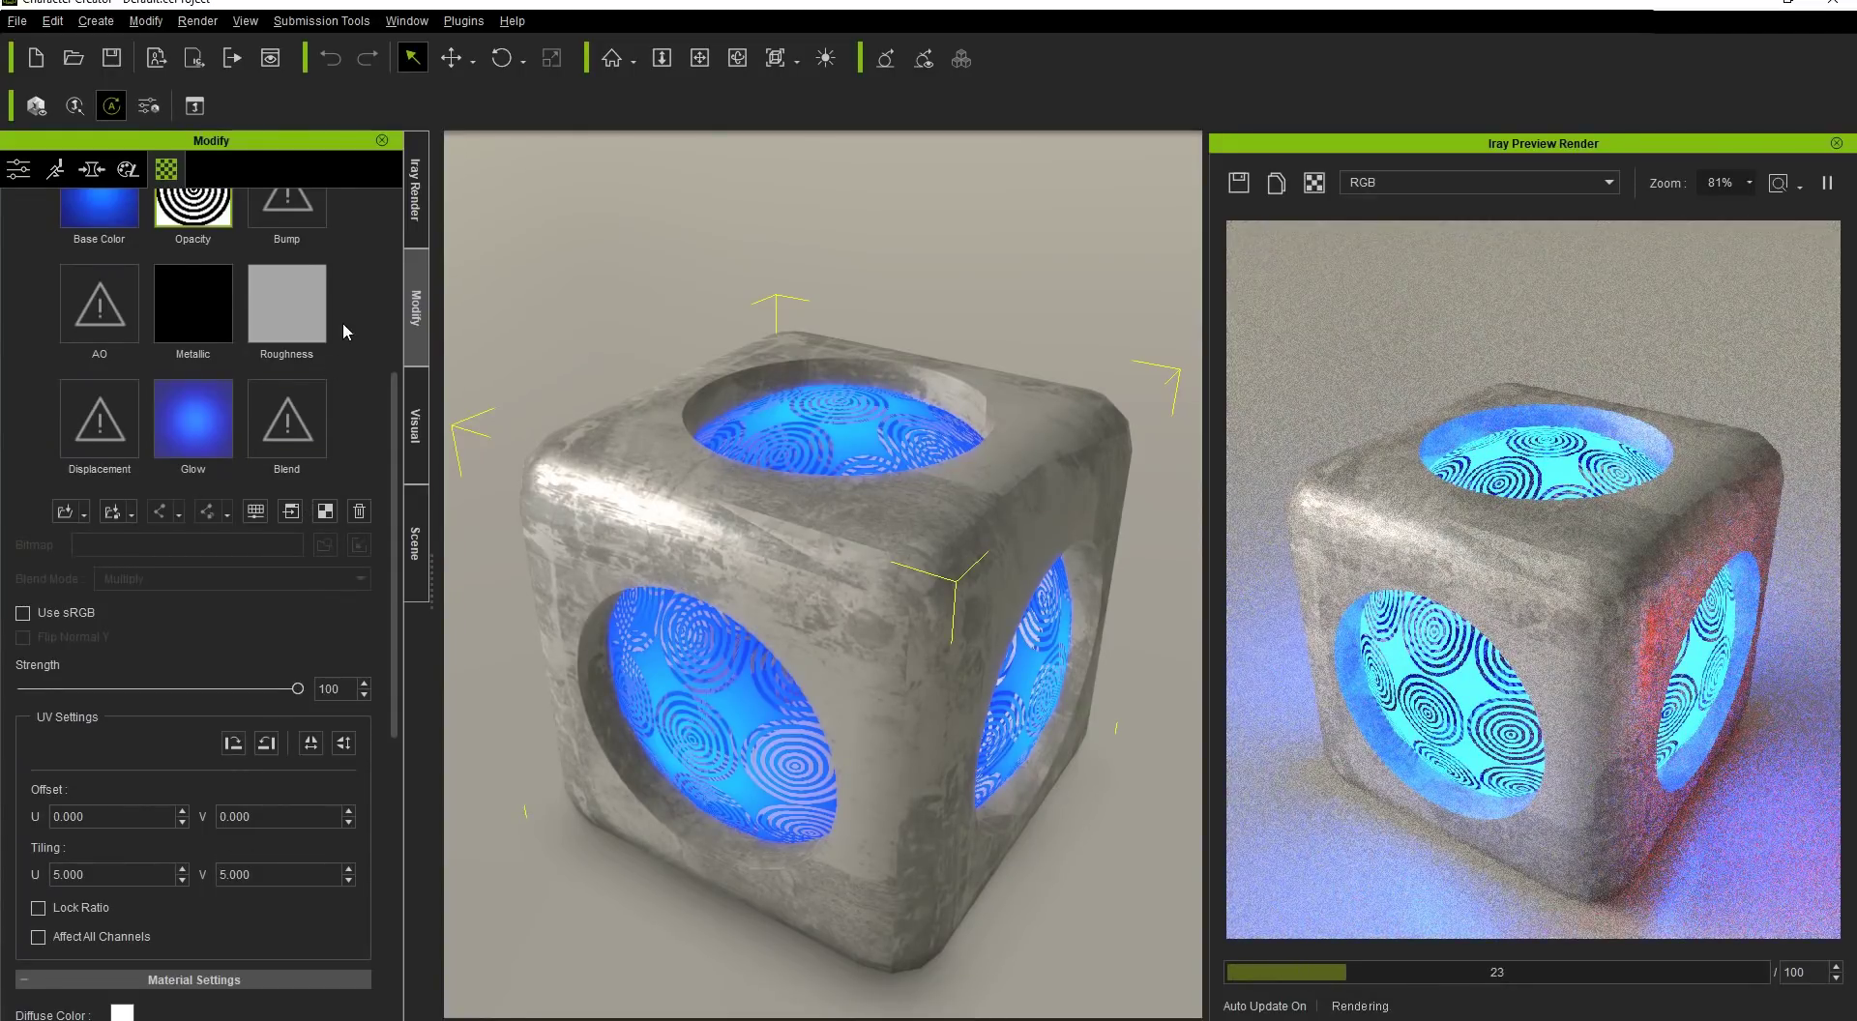
# Step: Invert the Opacity map's ring pattern in Adjust Color
pyautogui.doubleClick(205, 225)
pyautogui.click(656, 385)
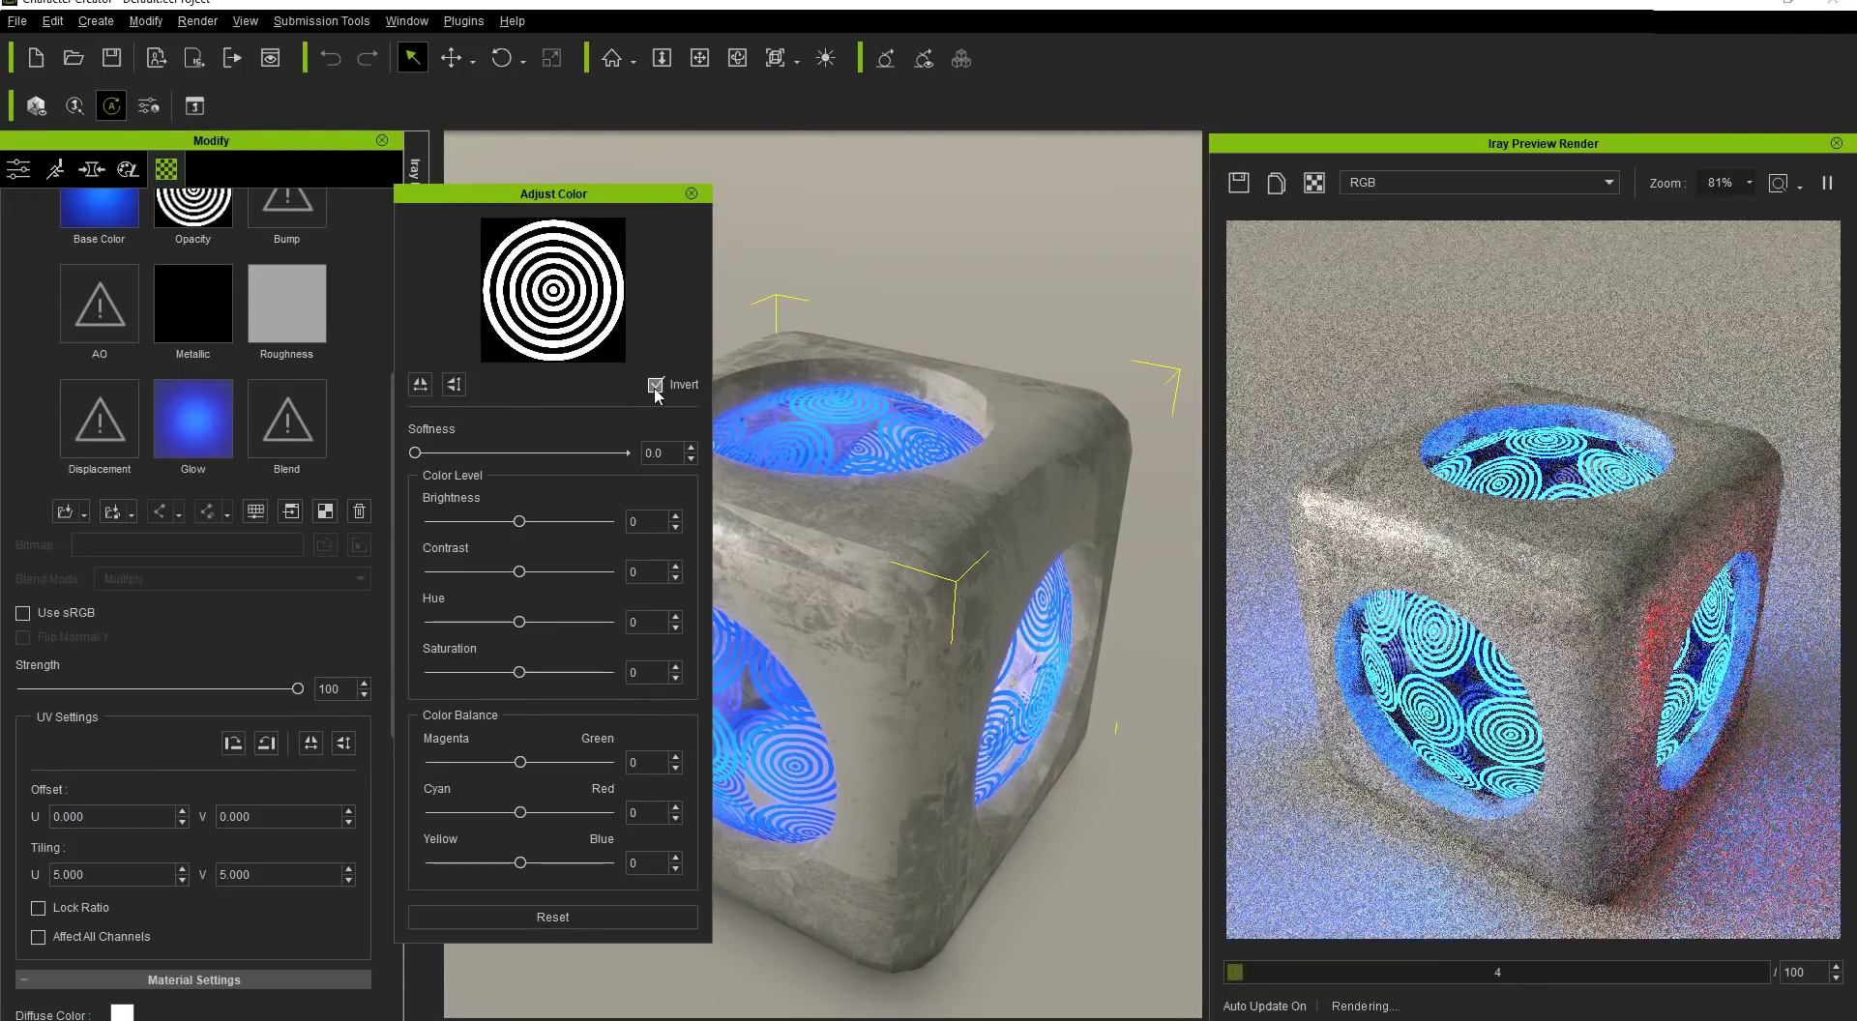
pyautogui.click(261, 620)
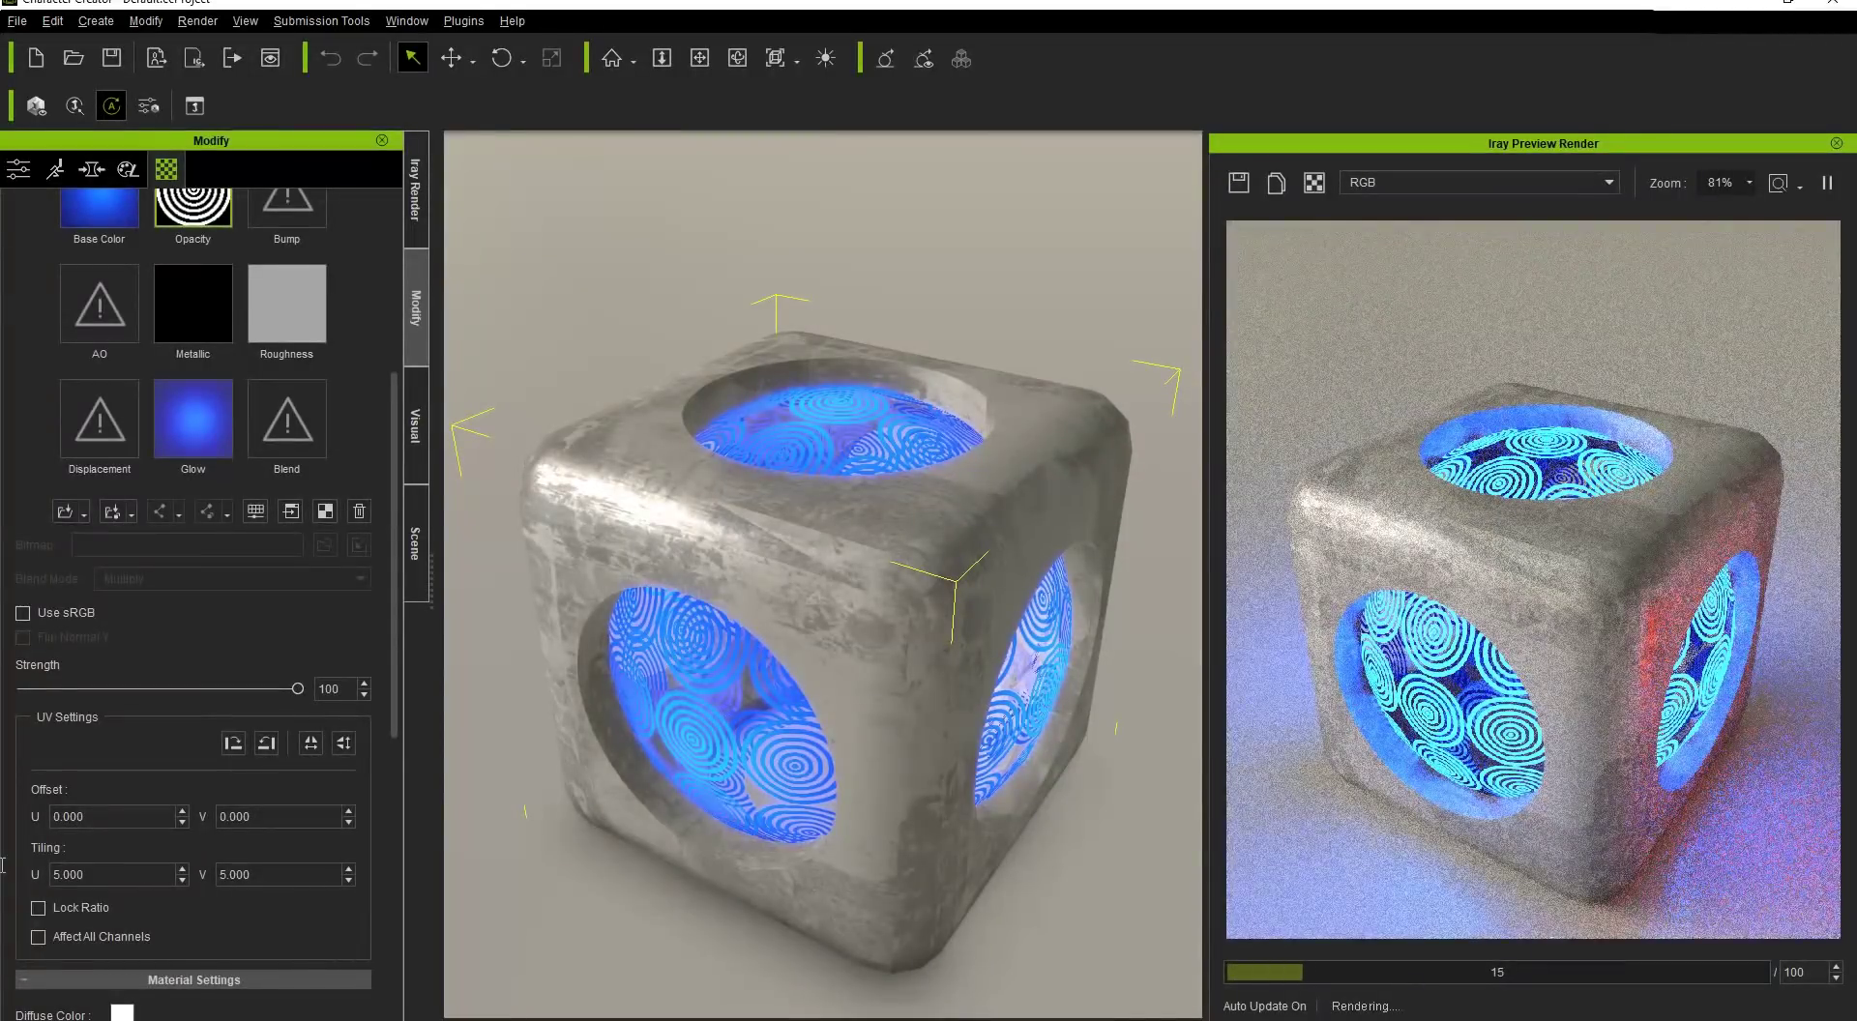
# Step: Return the Opacity tiling U and V to 1
pyautogui.moveTo(3, 864); pyautogui.dragTo(2, 874)
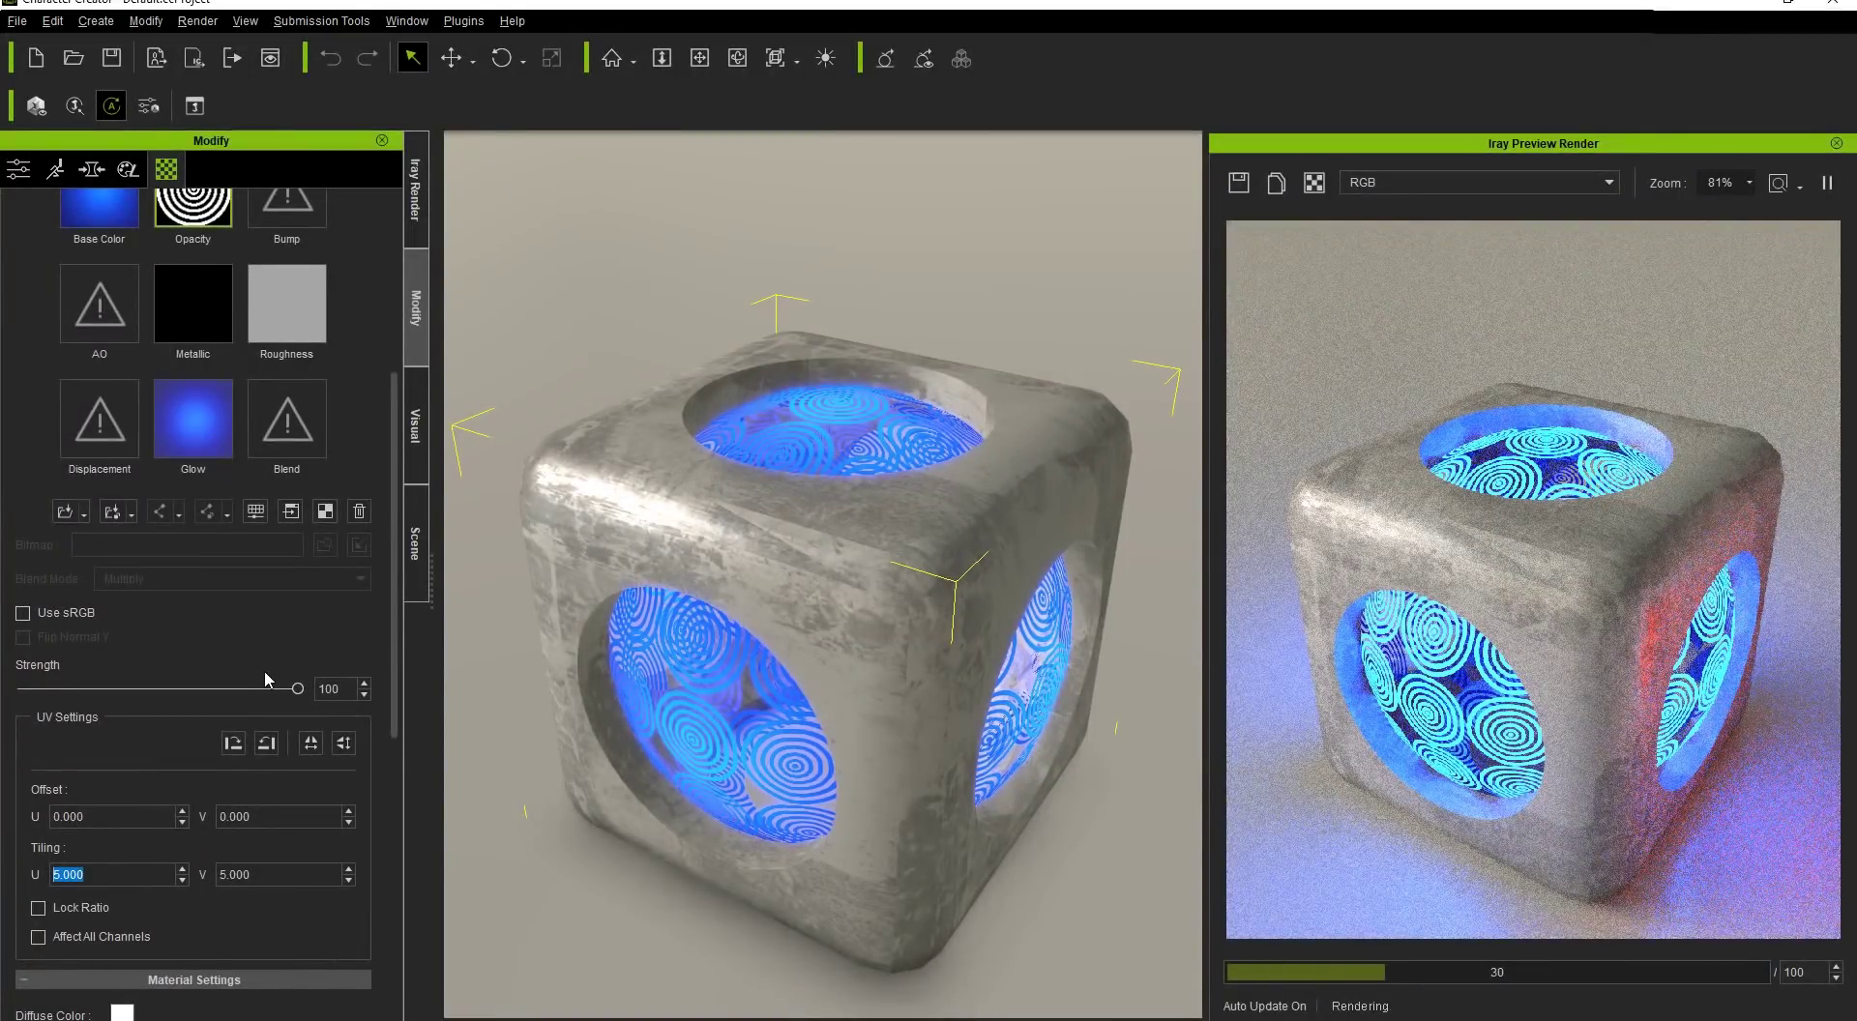
pyautogui.write('1')
pyautogui.press('Return')
pyautogui.press('Tab')
pyautogui.write('1')
pyautogui.press('Return')
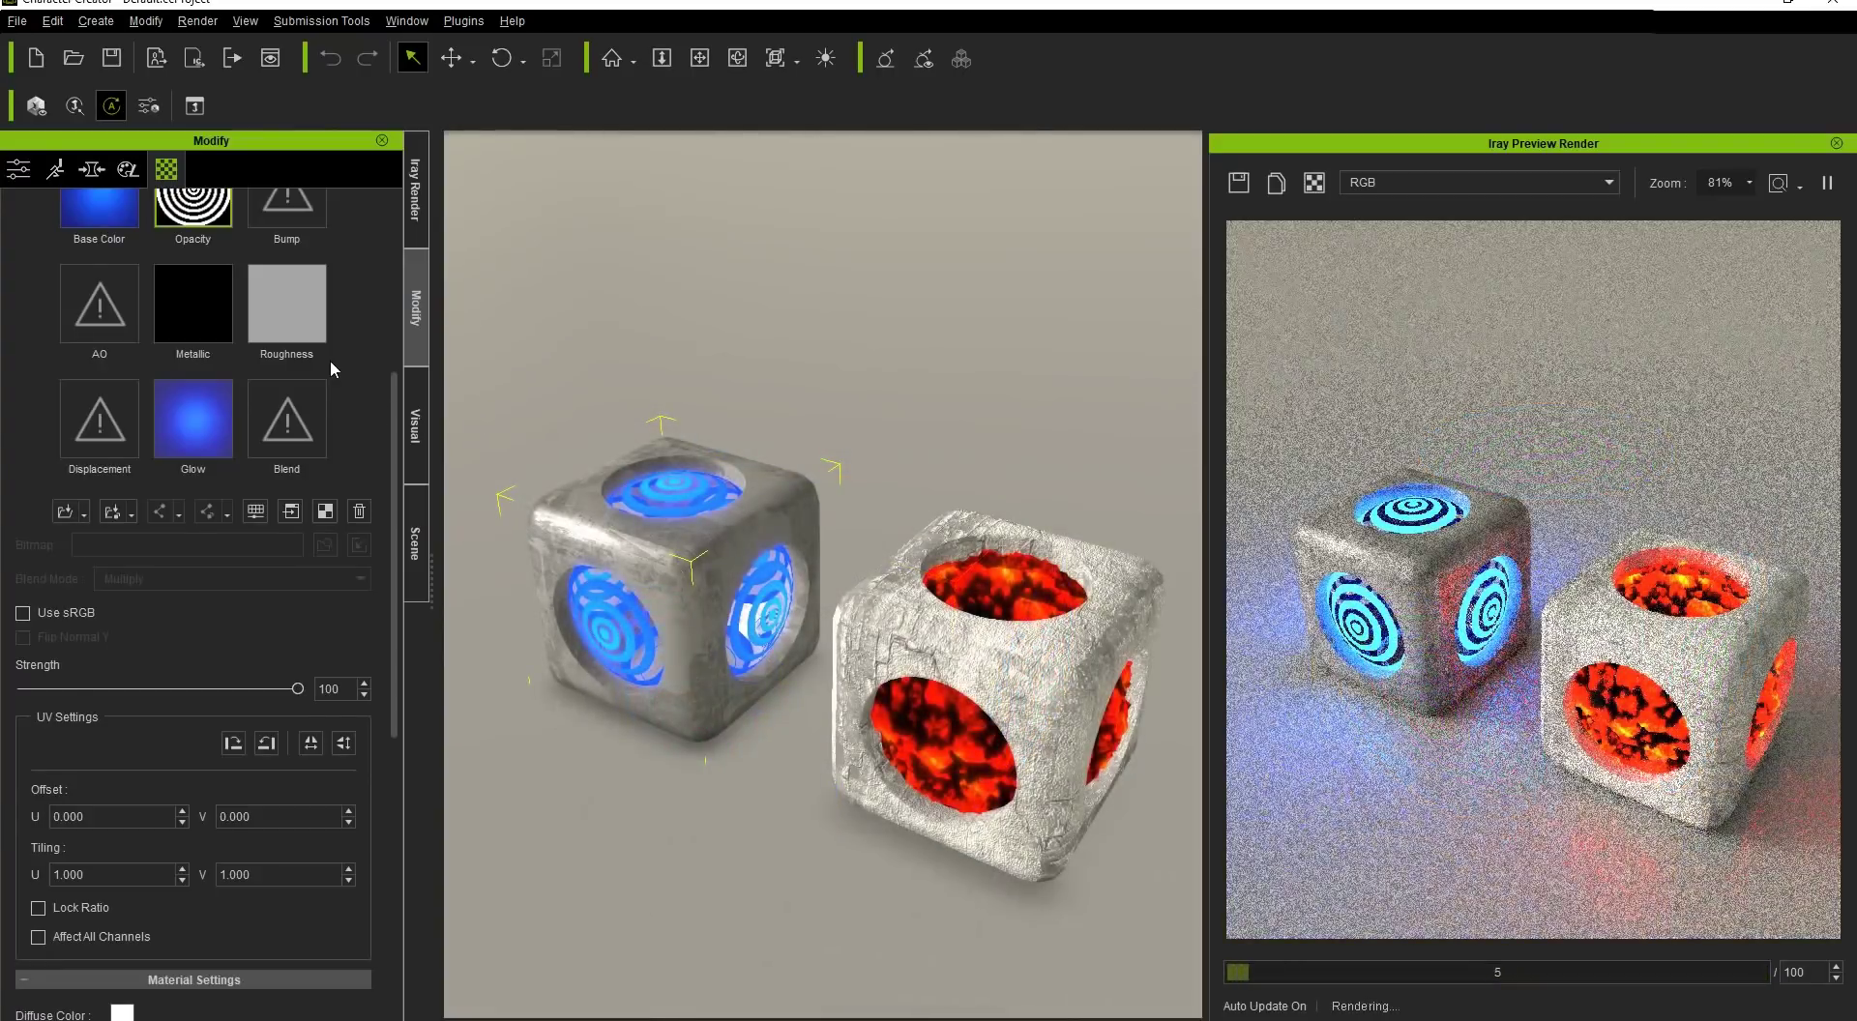
pyautogui.scroll(3, 332, 356)
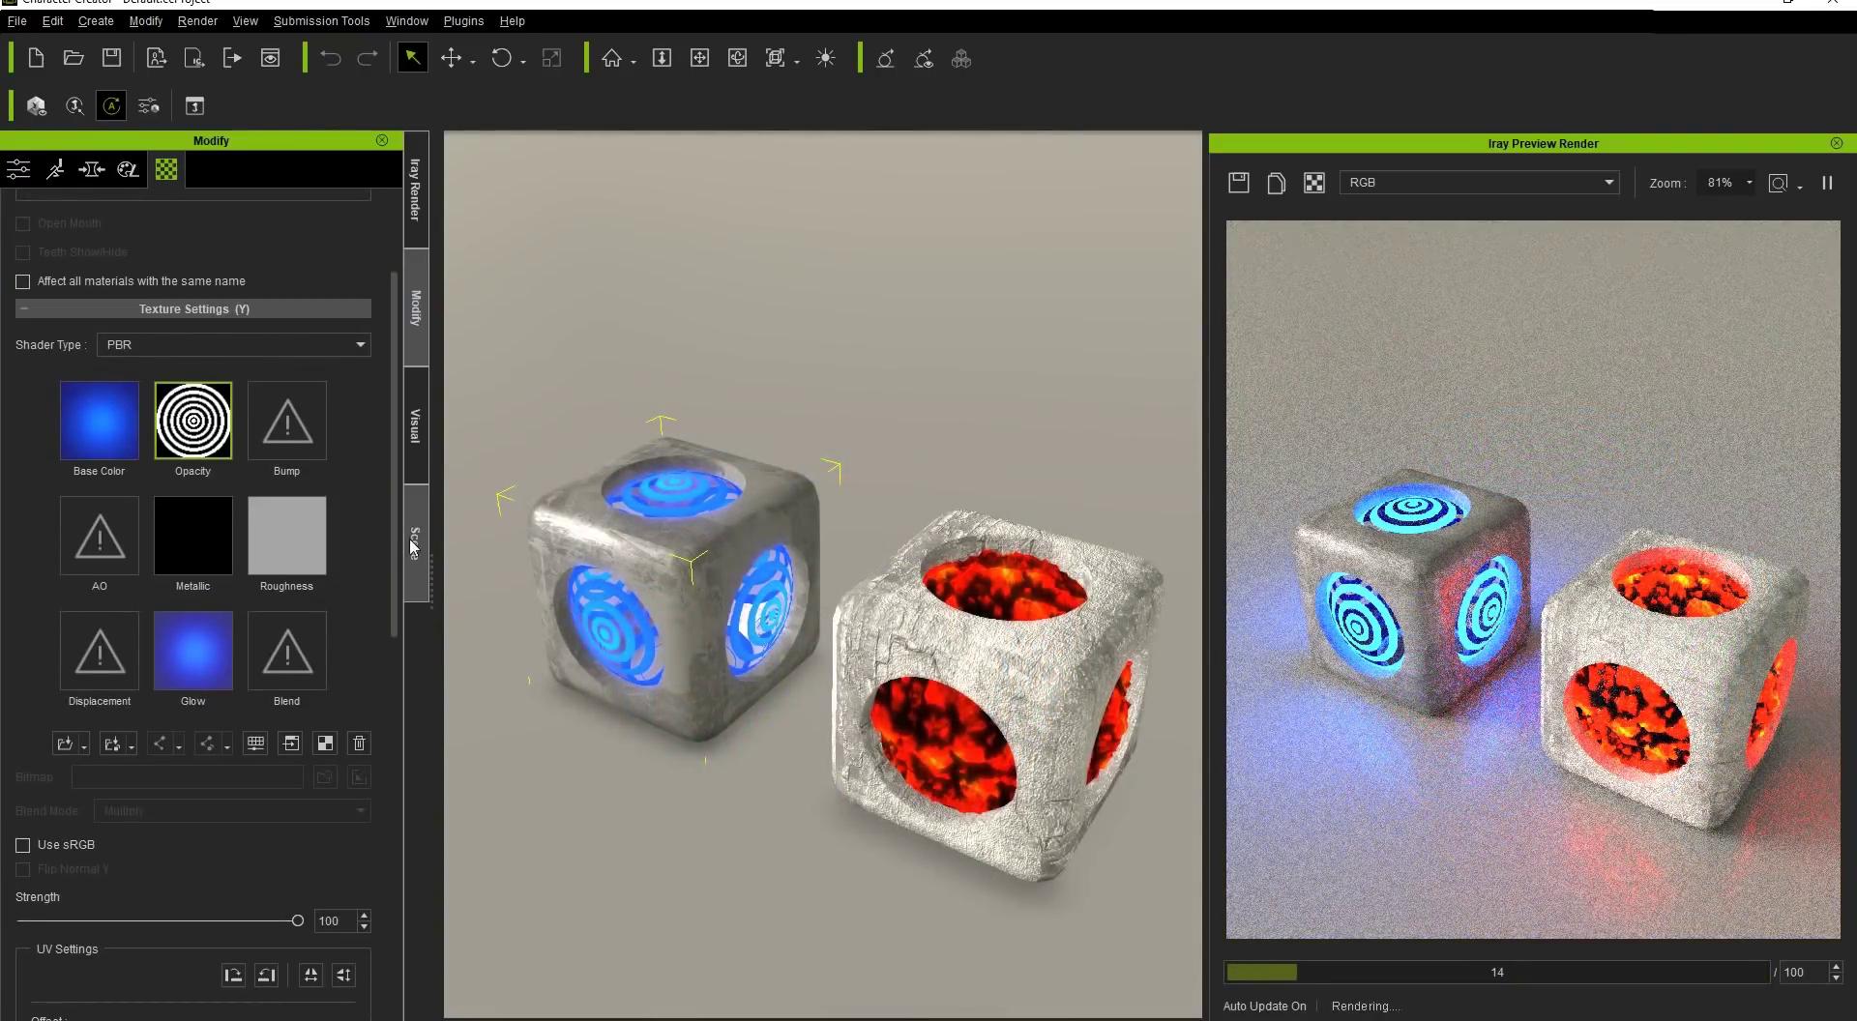
pyautogui.click(415, 425)
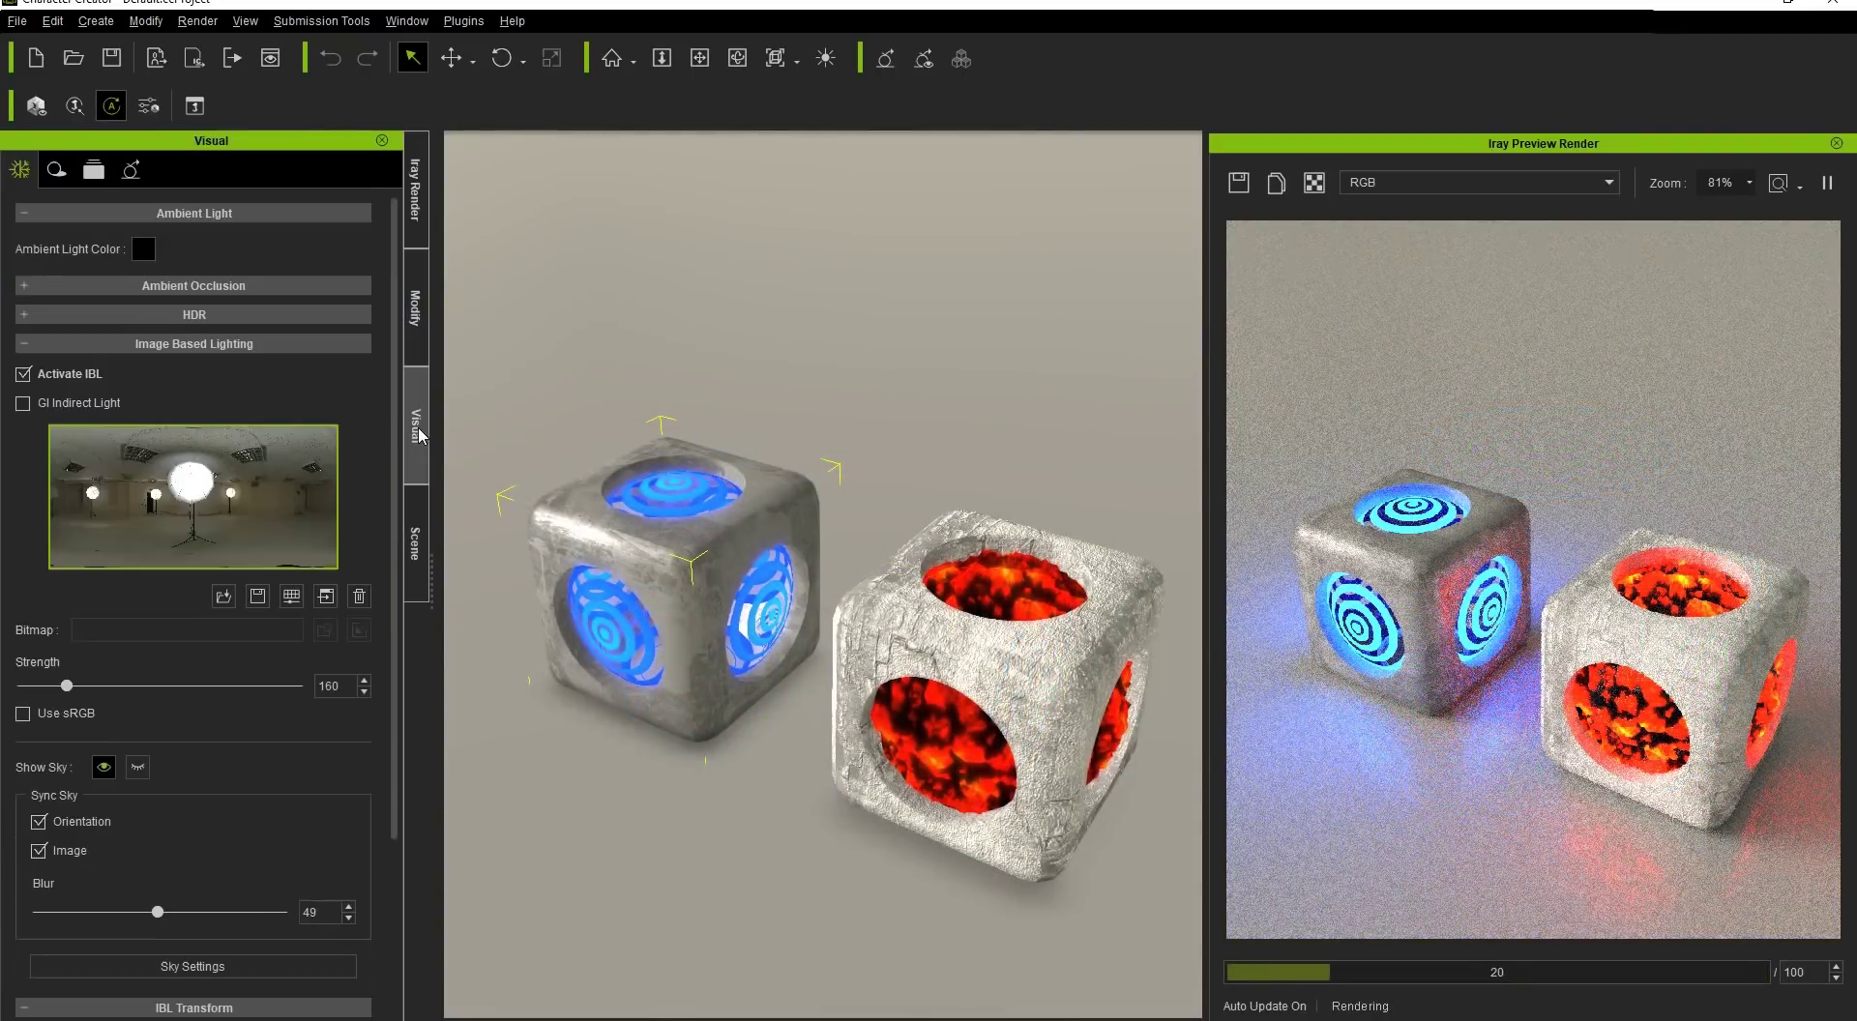
pyautogui.click(23, 374)
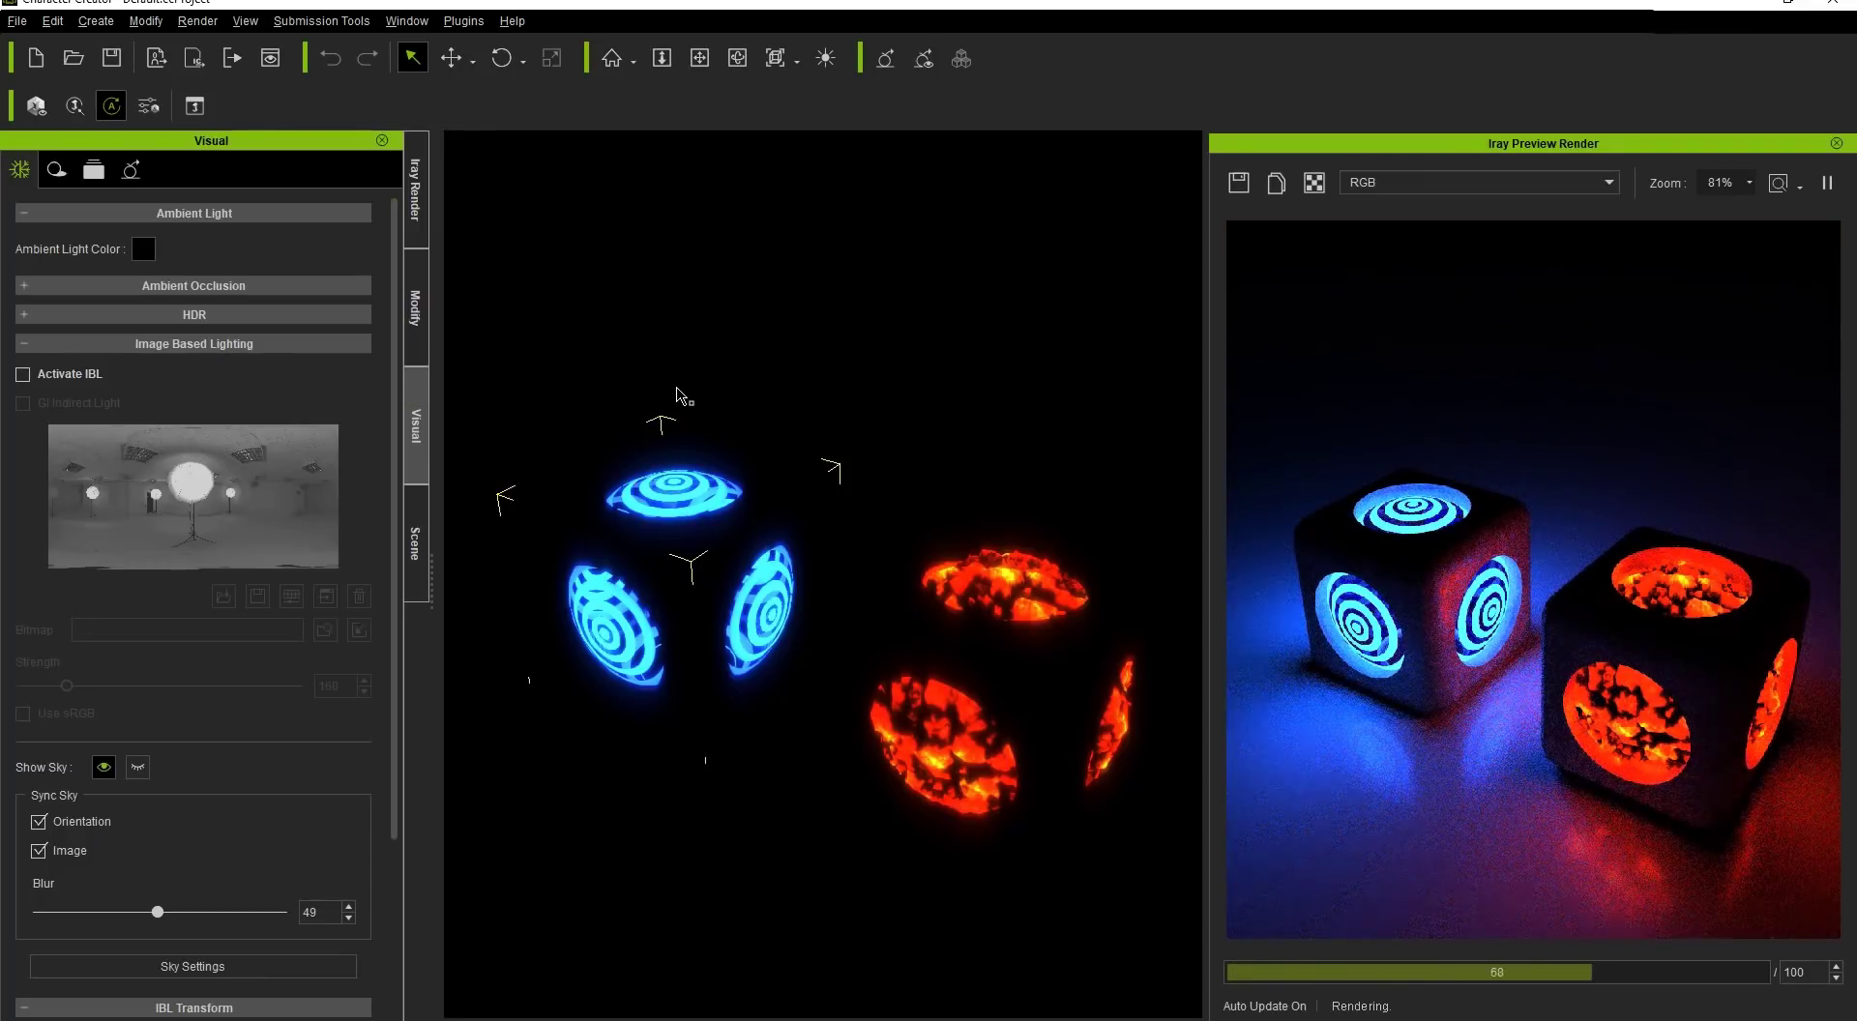
pyautogui.click(194, 105)
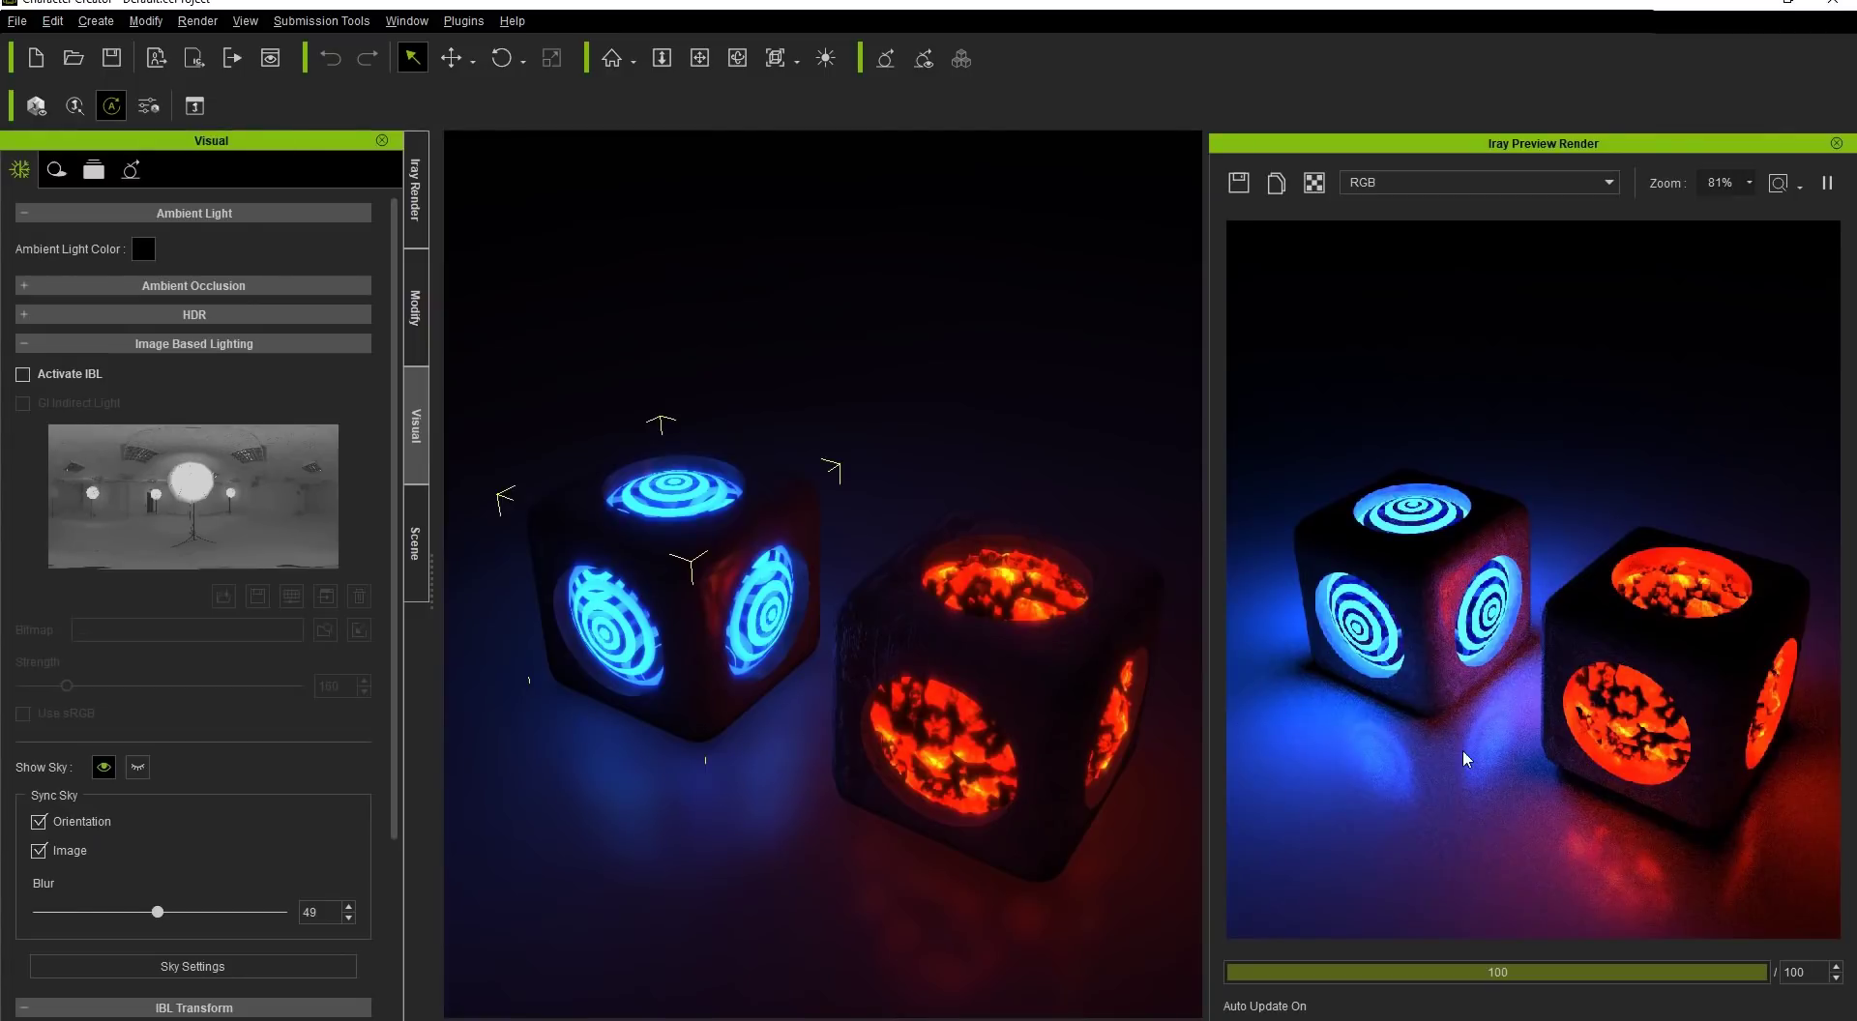
pyautogui.click(25, 378)
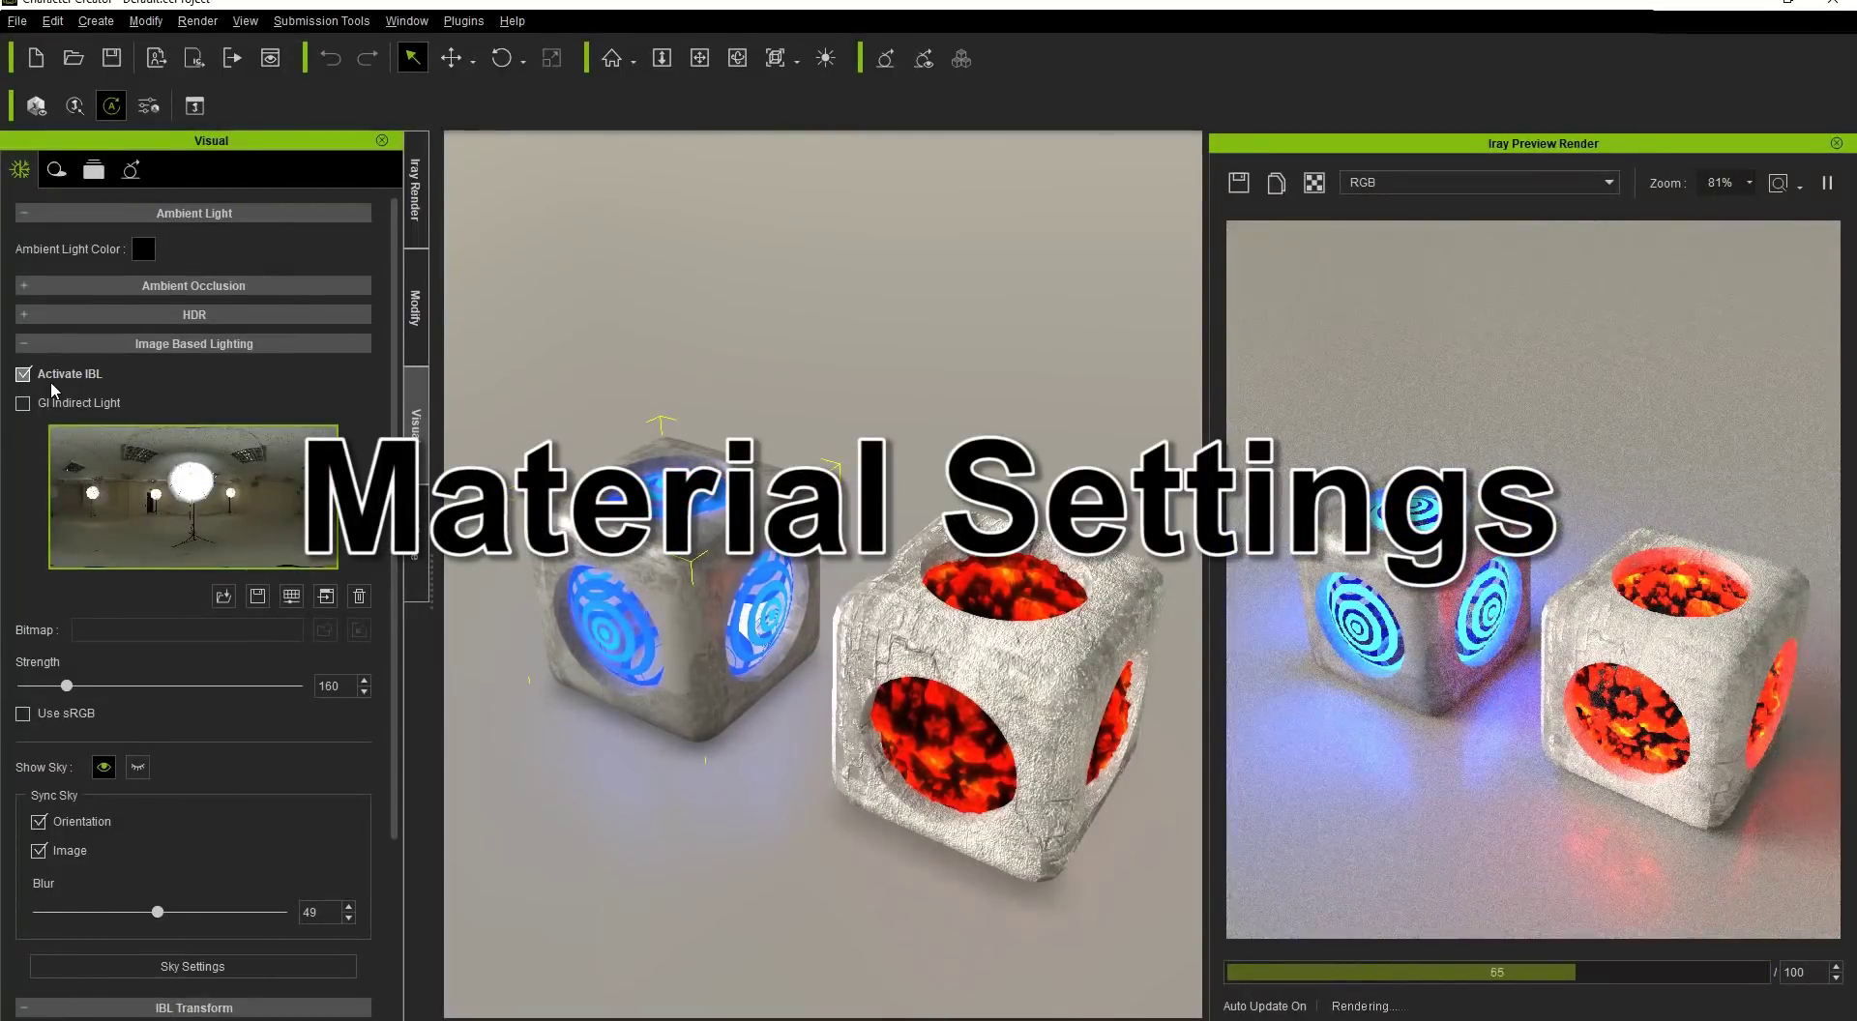
# Step: Set the Cube material's Diffuse Color to brown #754f20 in Material Settings
pyautogui.click(412, 308)
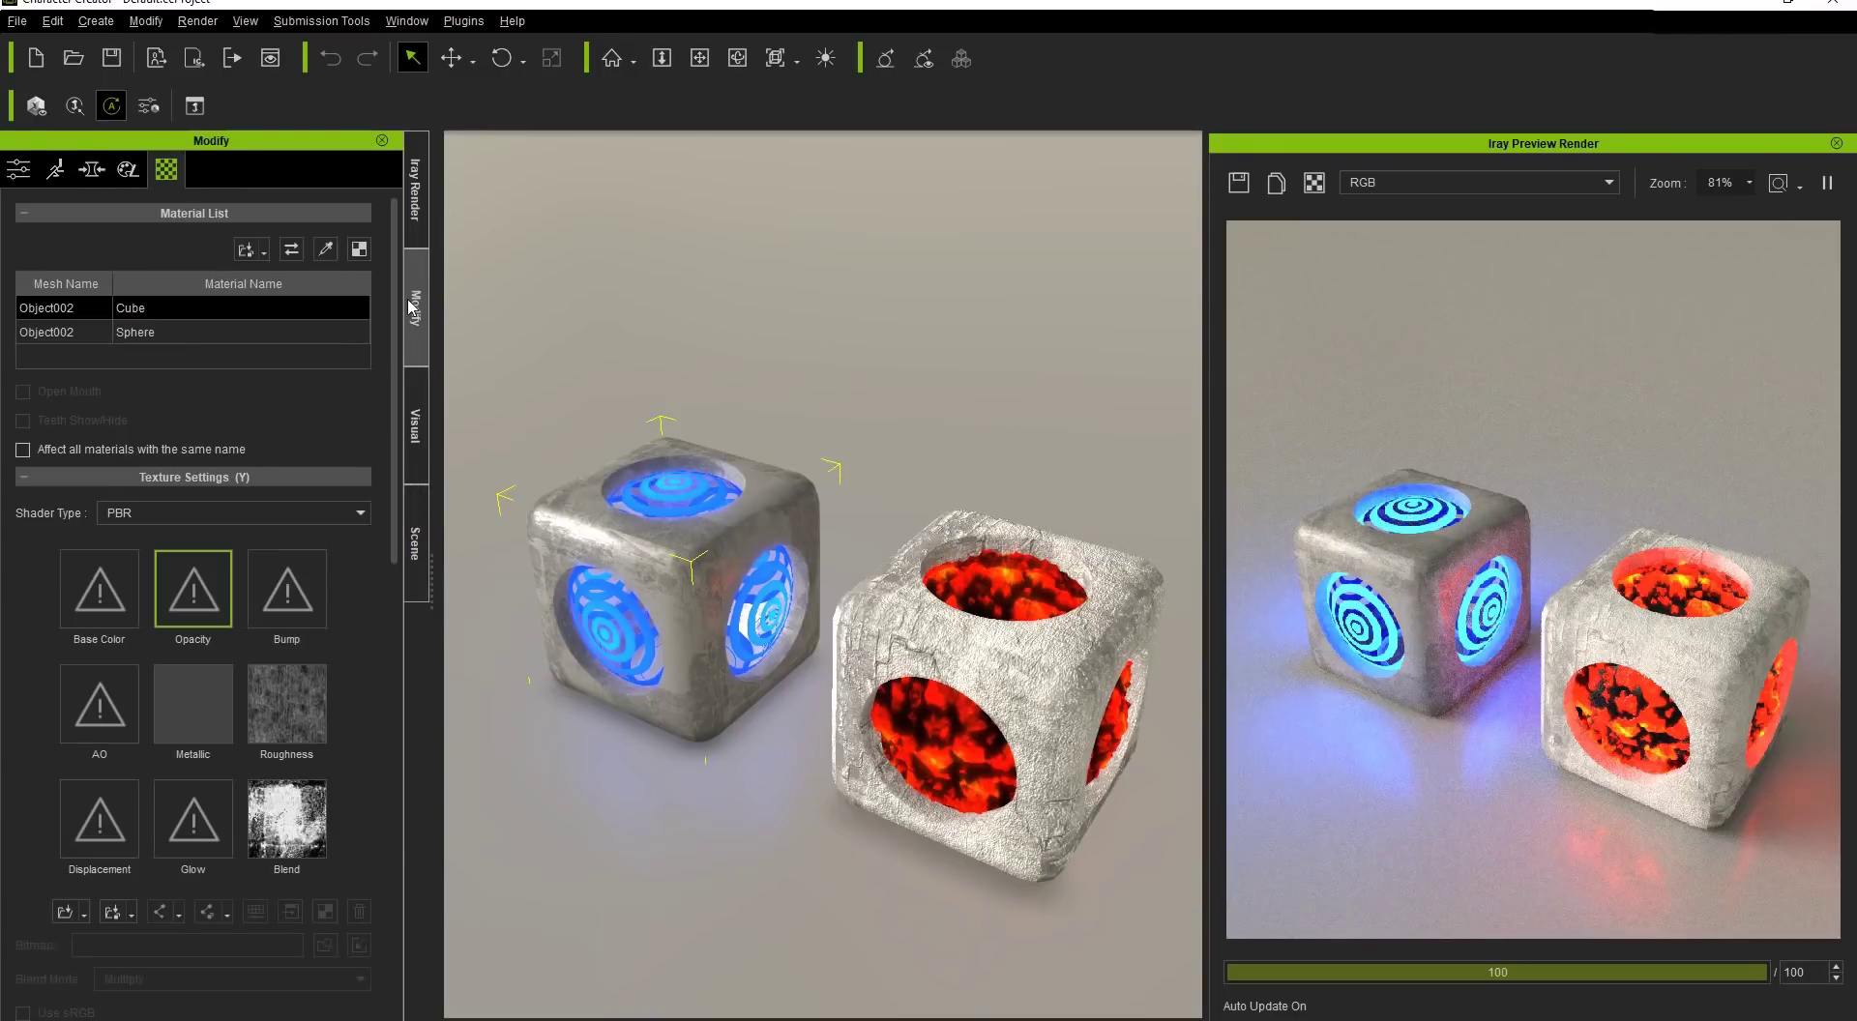
pyautogui.click(299, 477)
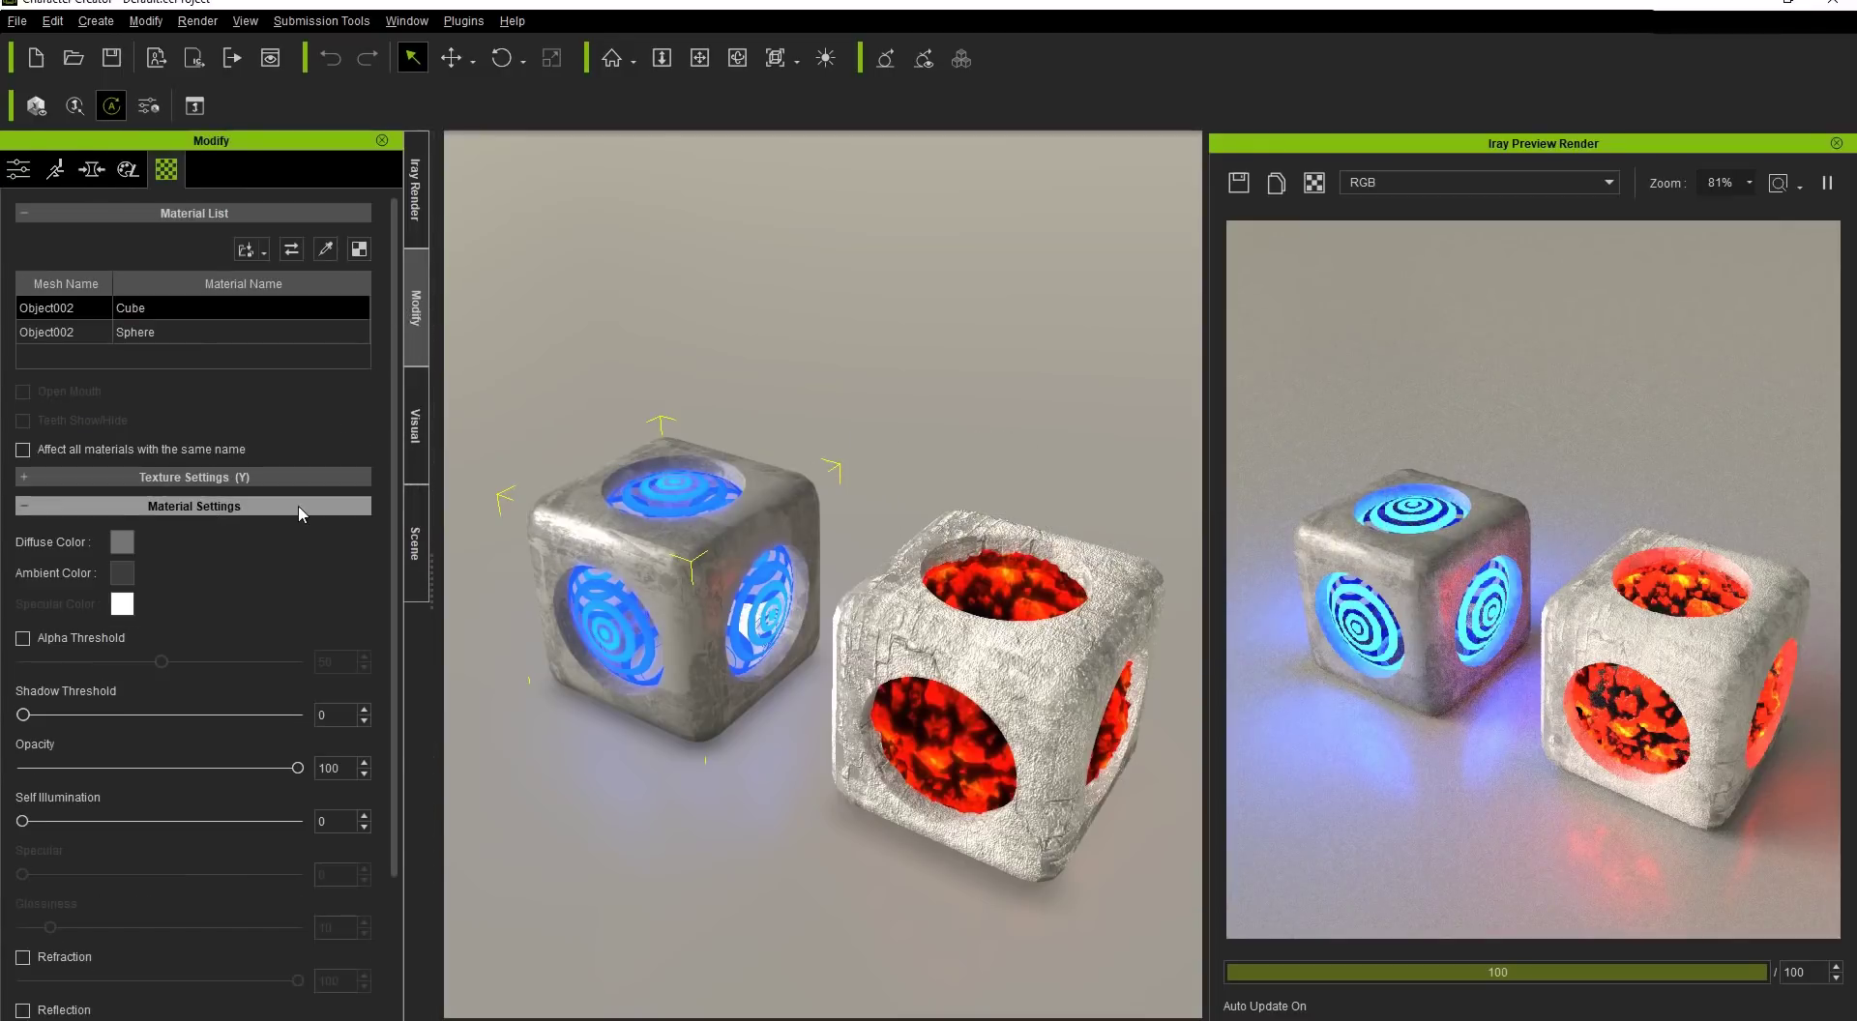
pyautogui.moveTo(391, 513); pyautogui.dragTo(390, 620)
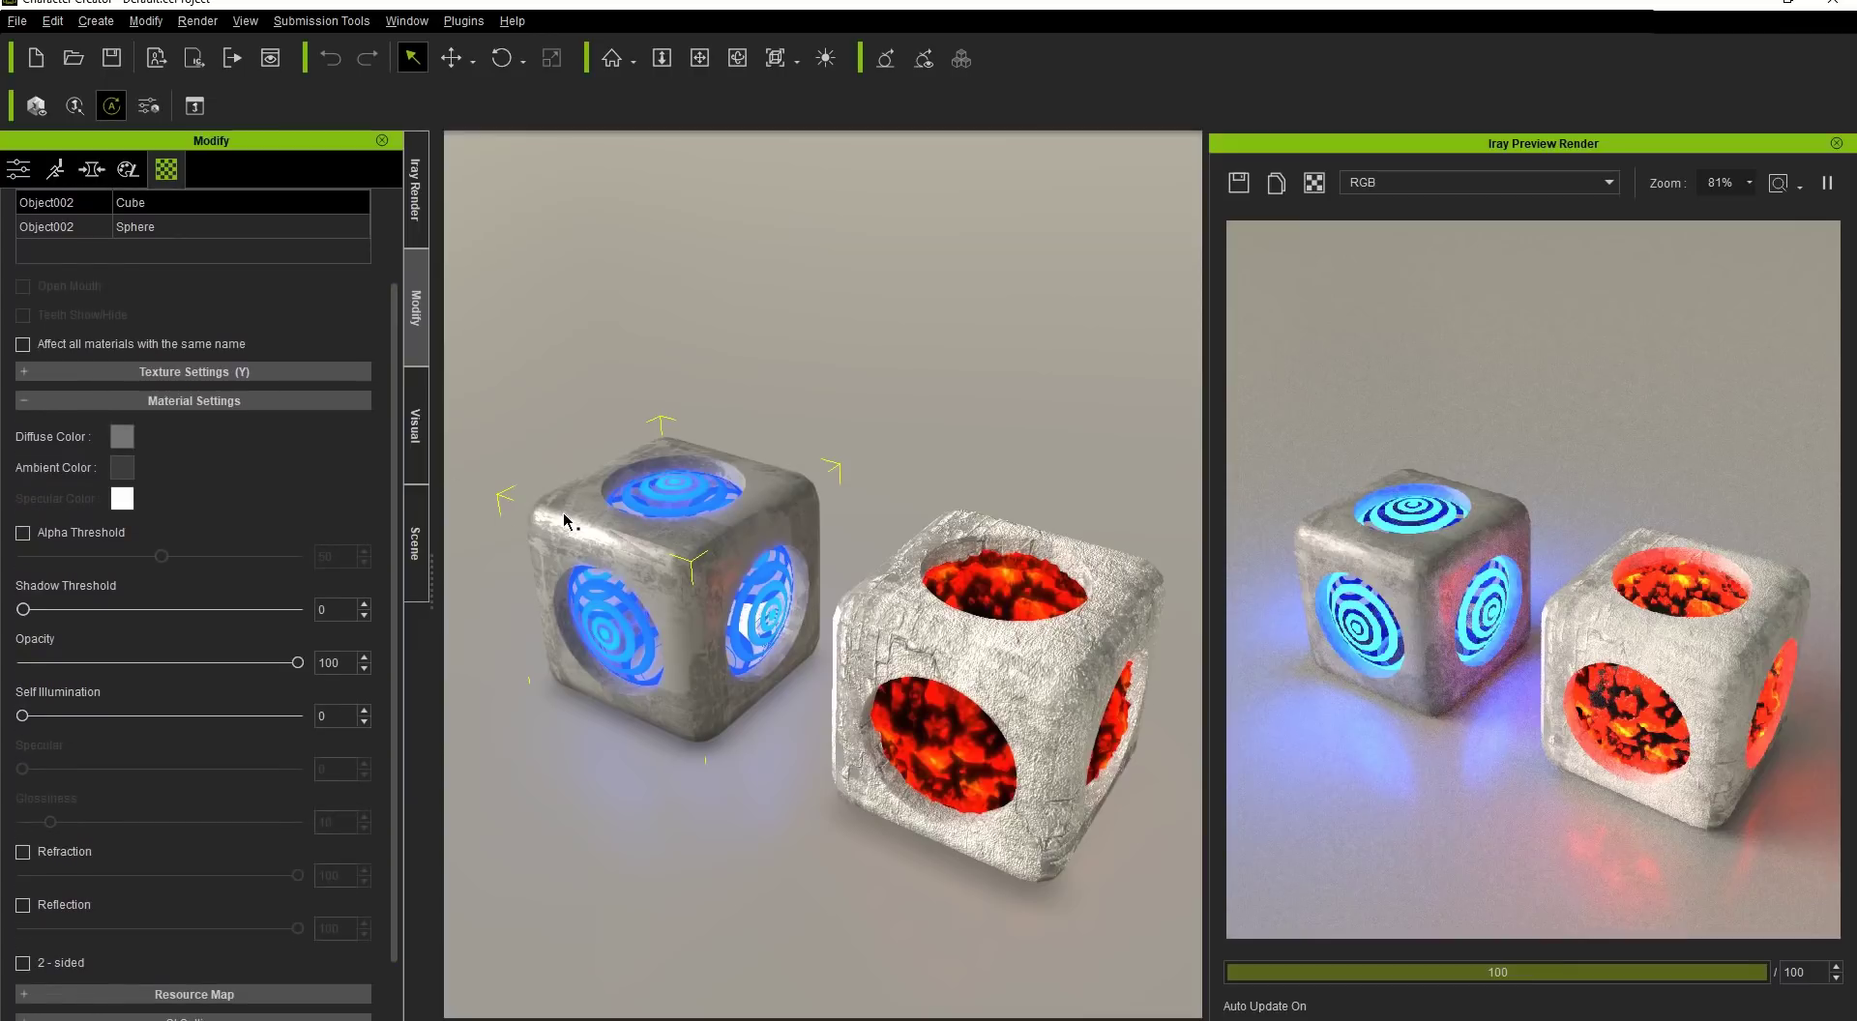
pyautogui.click(122, 441)
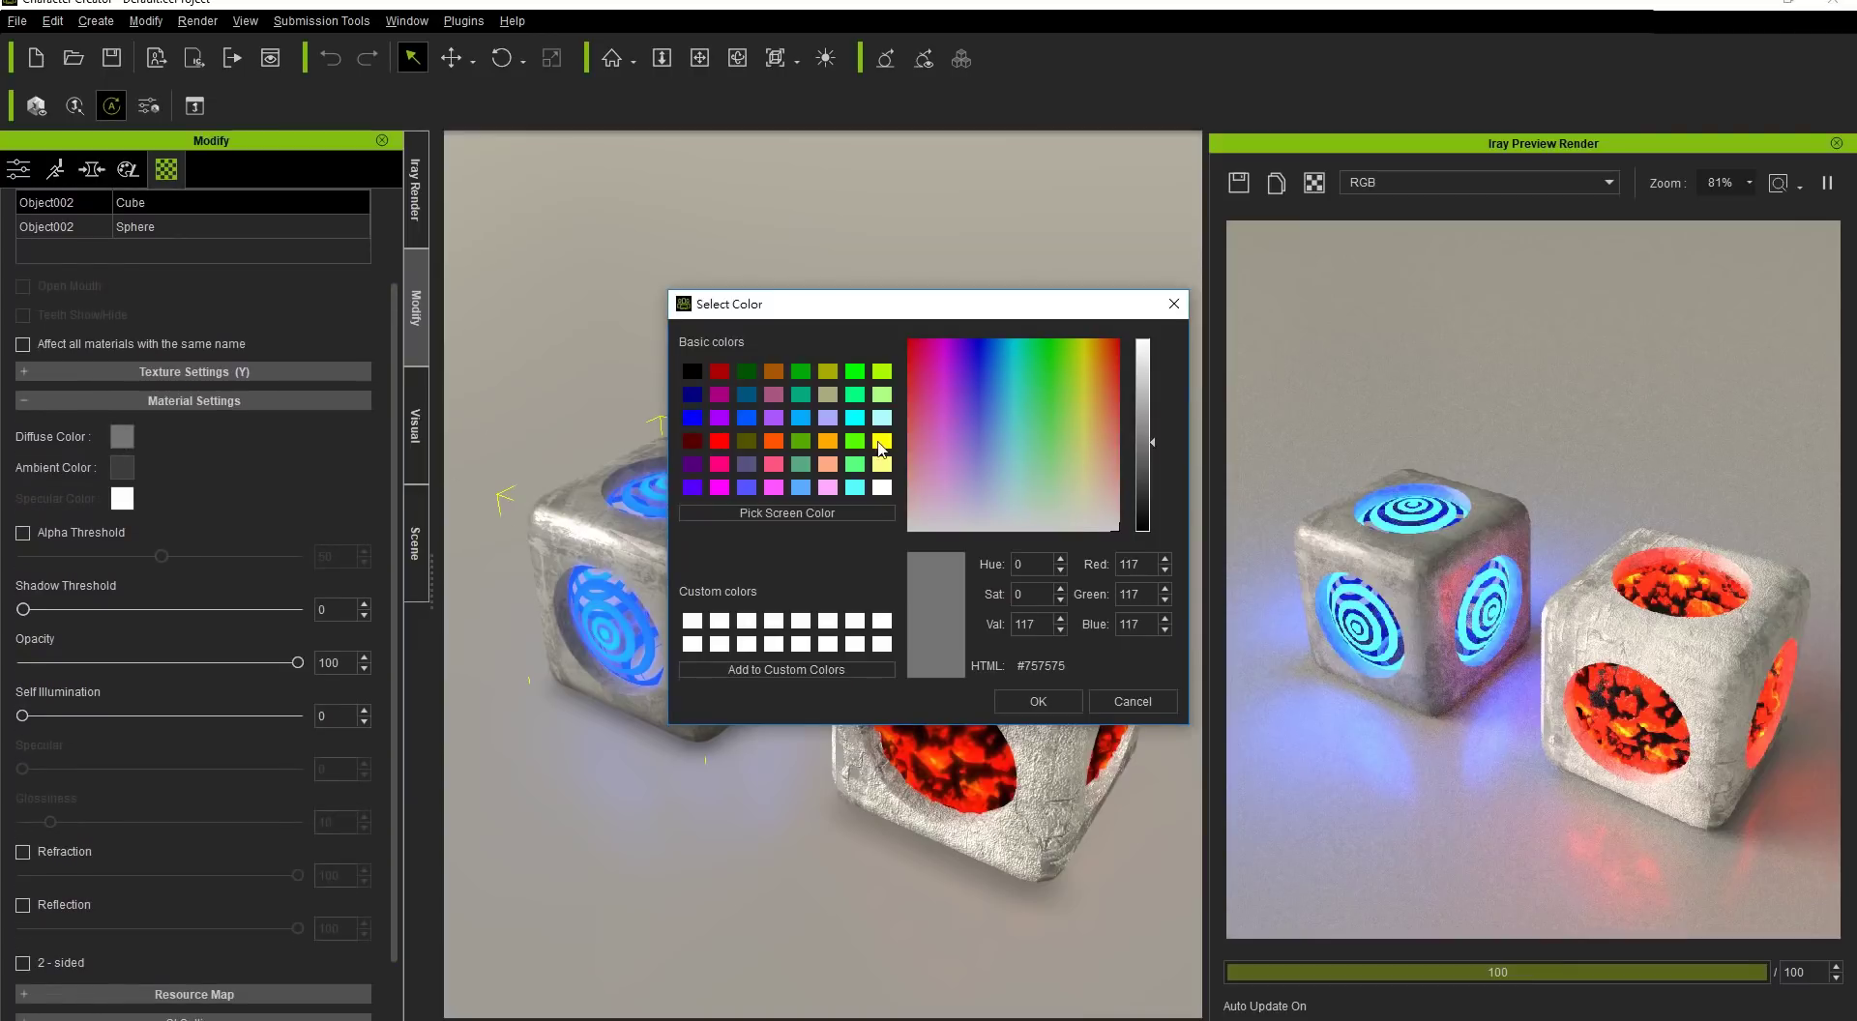
pyautogui.moveTo(1091, 416); pyautogui.dragTo(1098, 392)
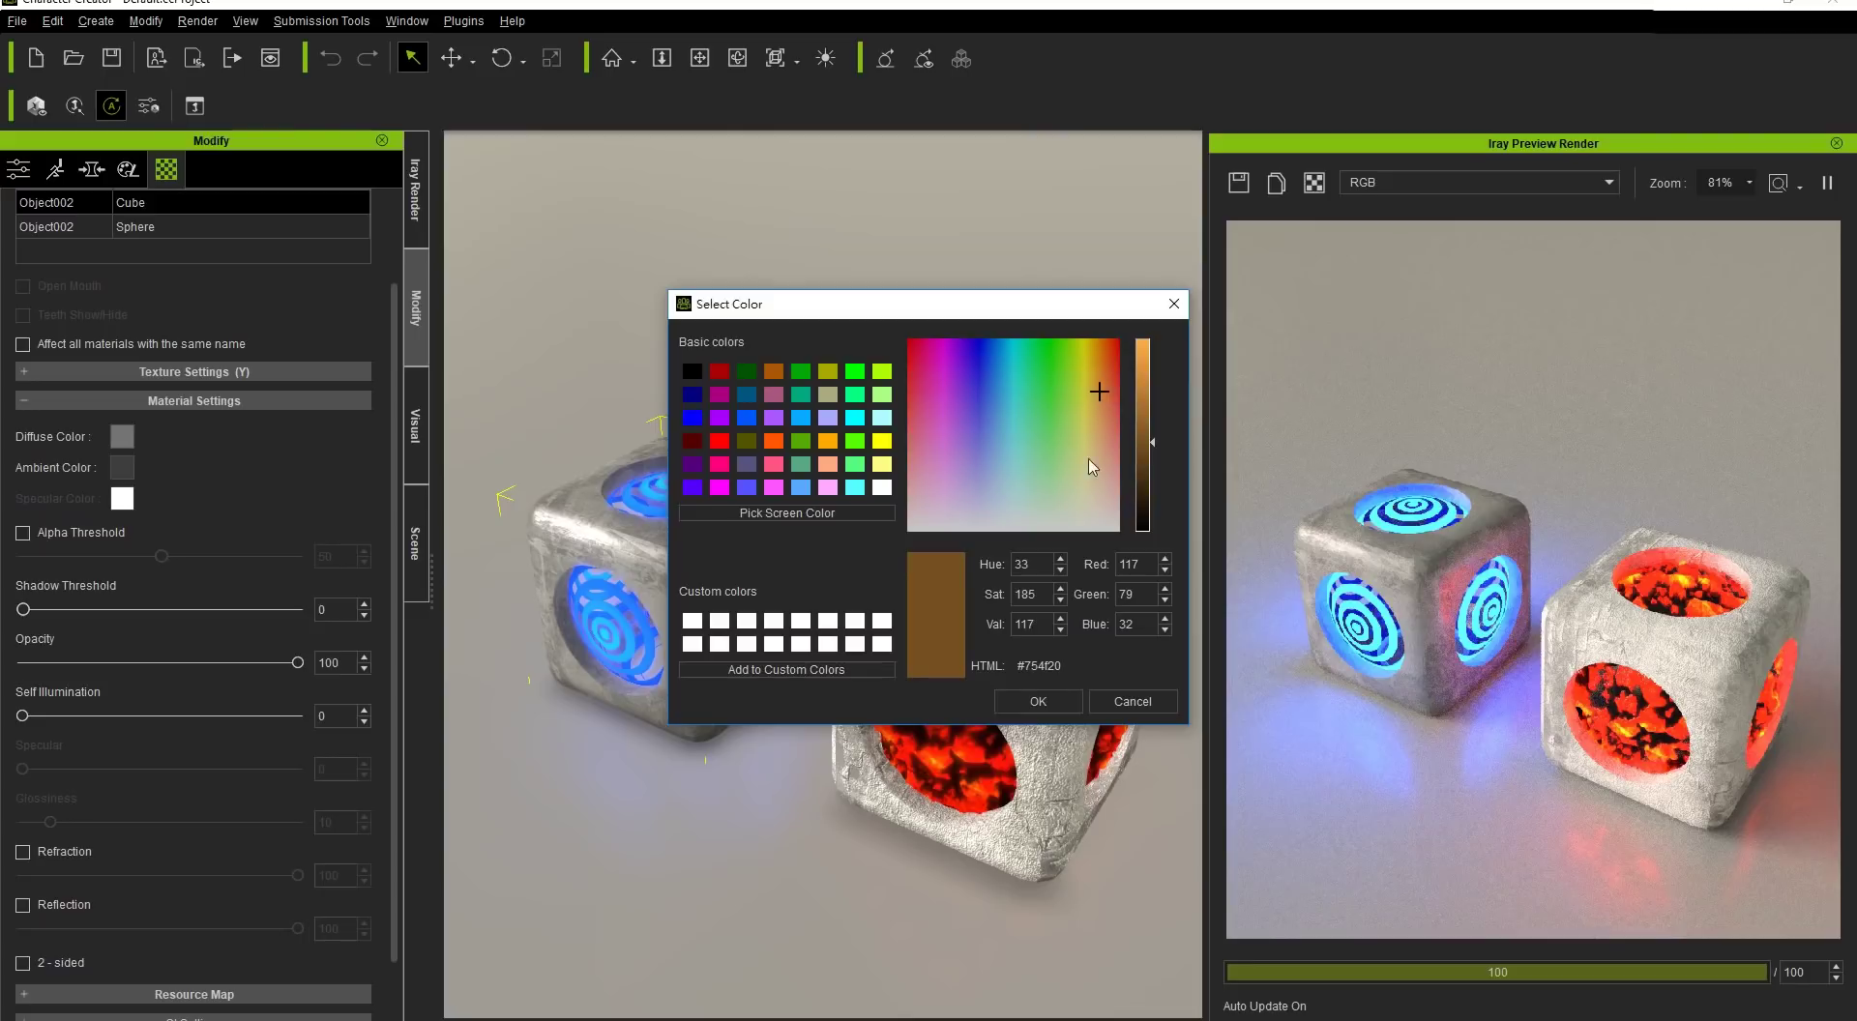
pyautogui.click(1029, 701)
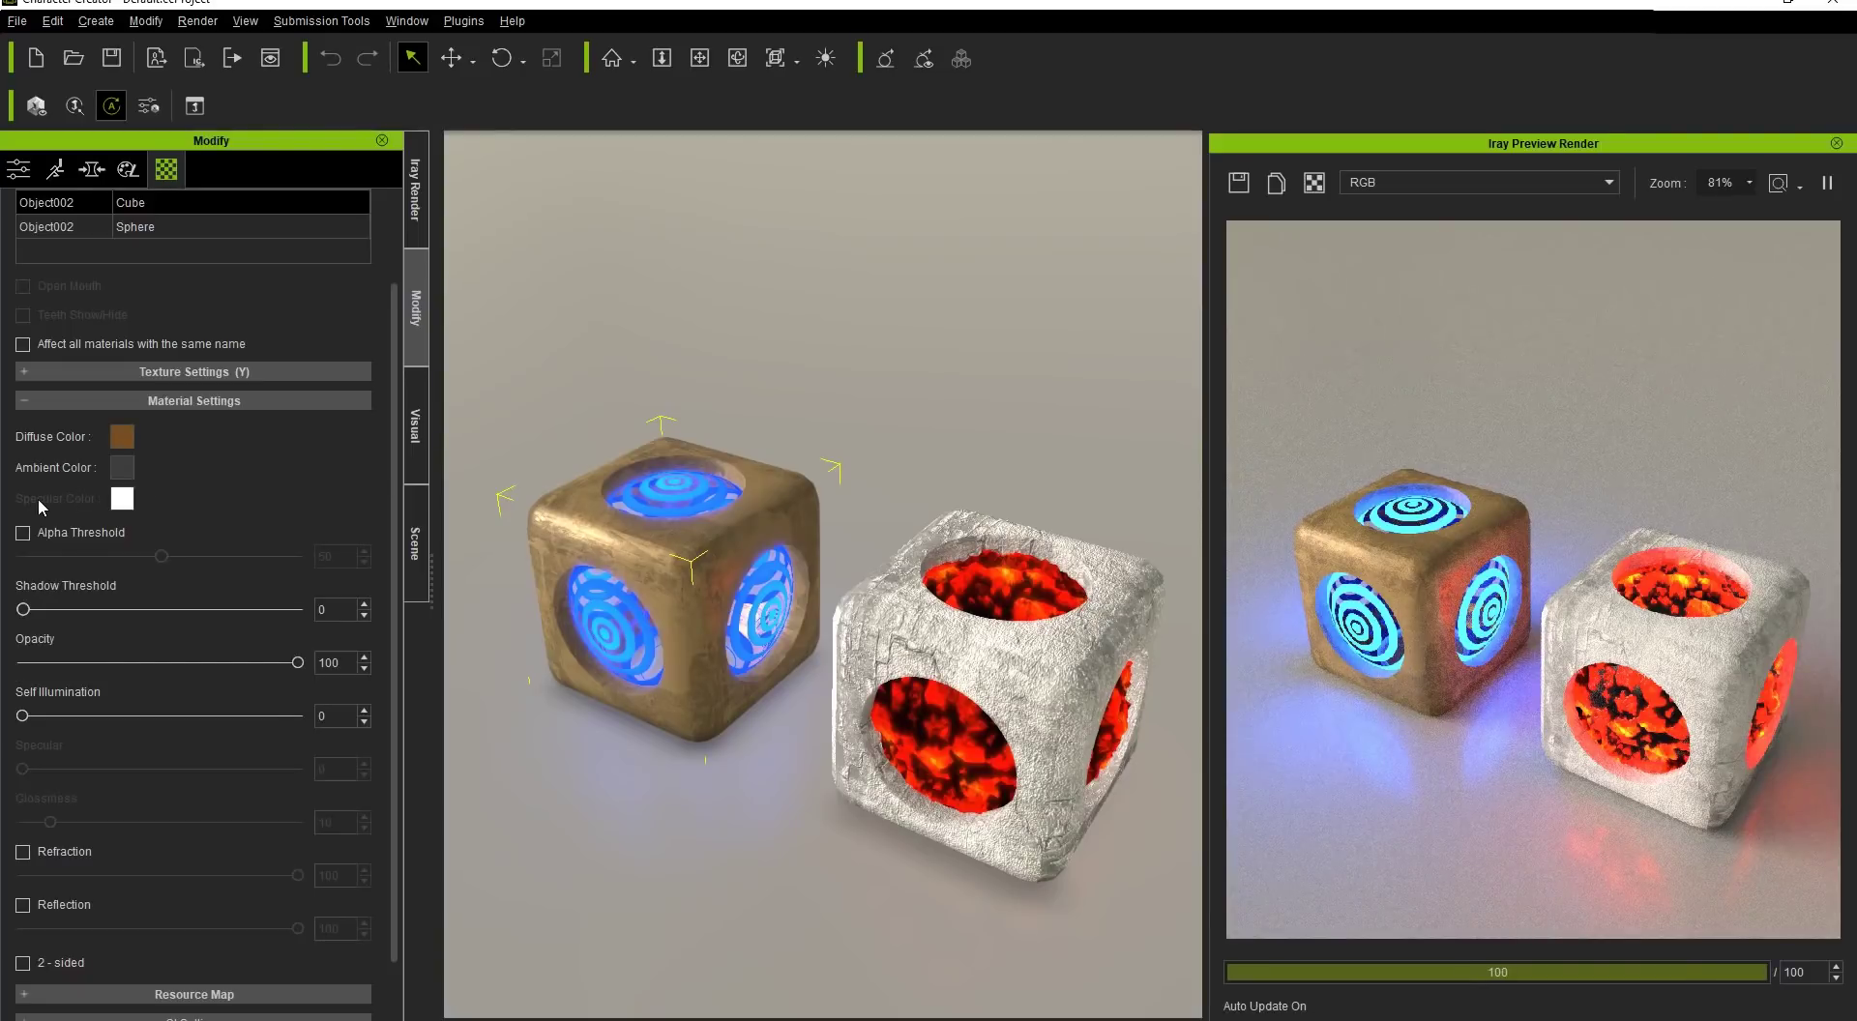
pyautogui.click(200, 232)
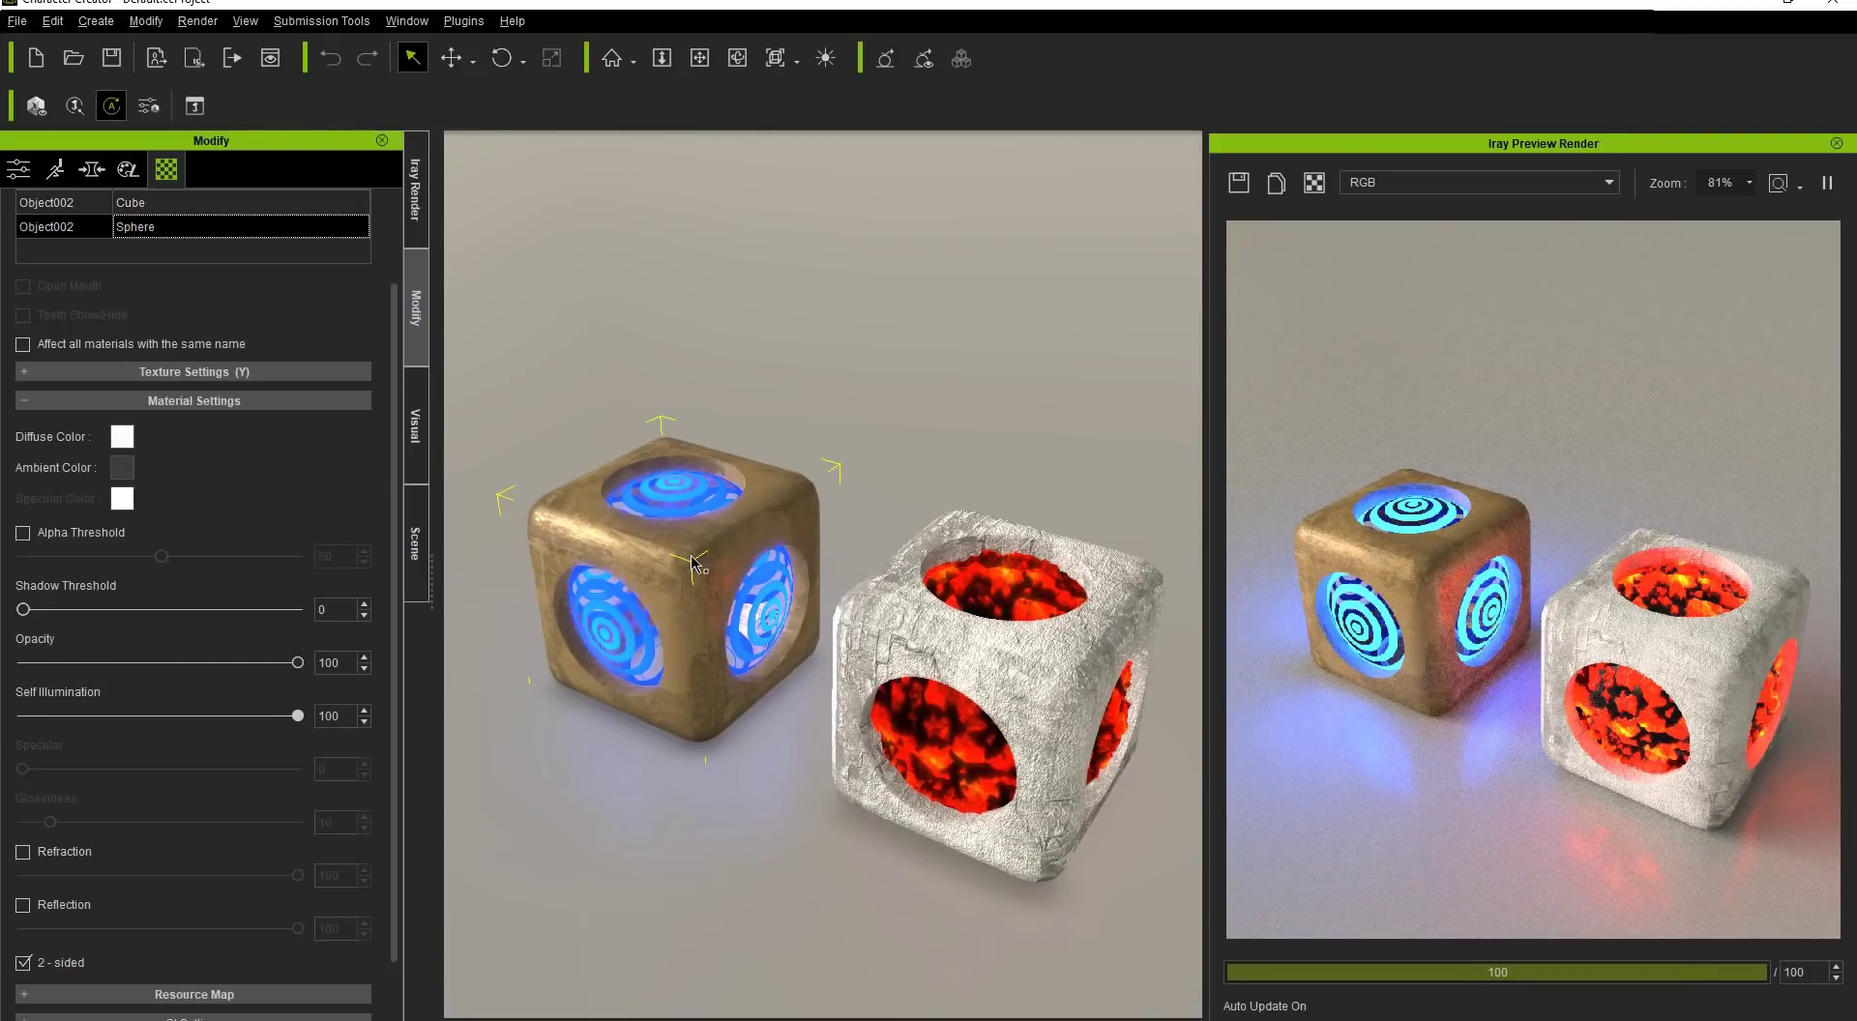
pyautogui.moveTo(298, 663); pyautogui.dragTo(58, 663)
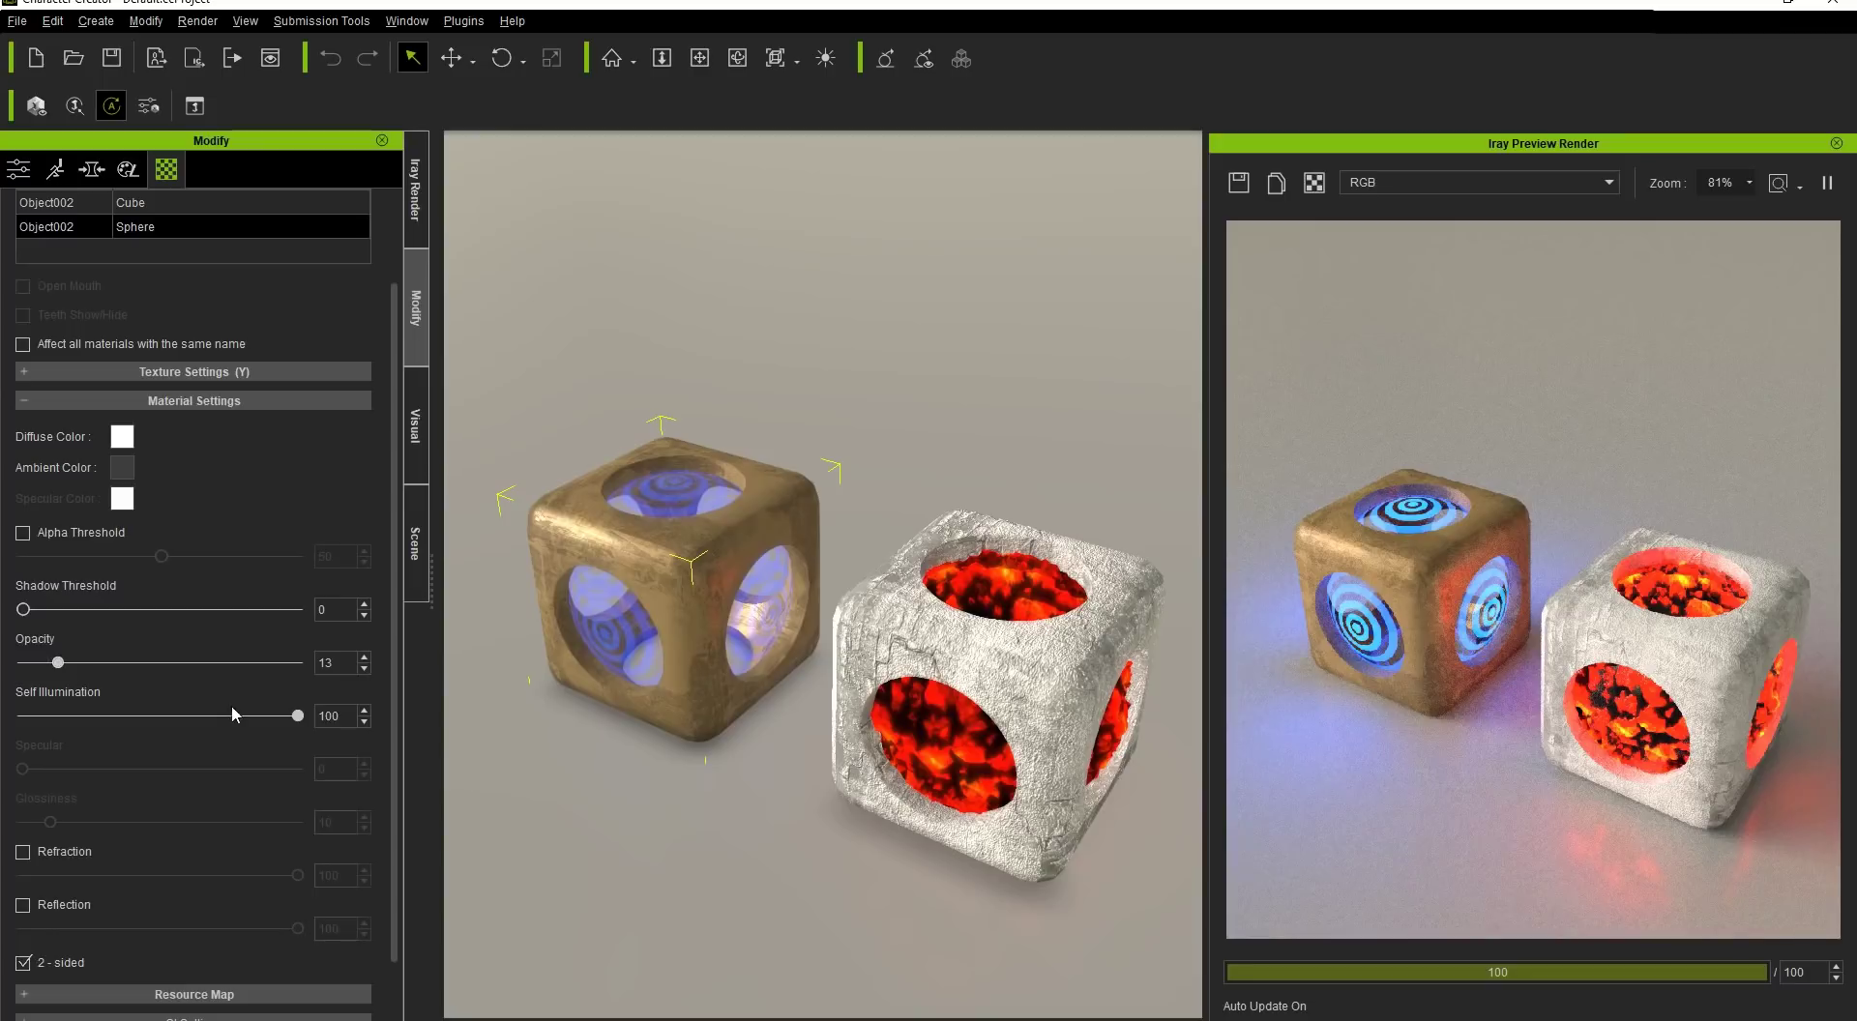
pyautogui.moveTo(297, 720); pyautogui.dragTo(19, 718)
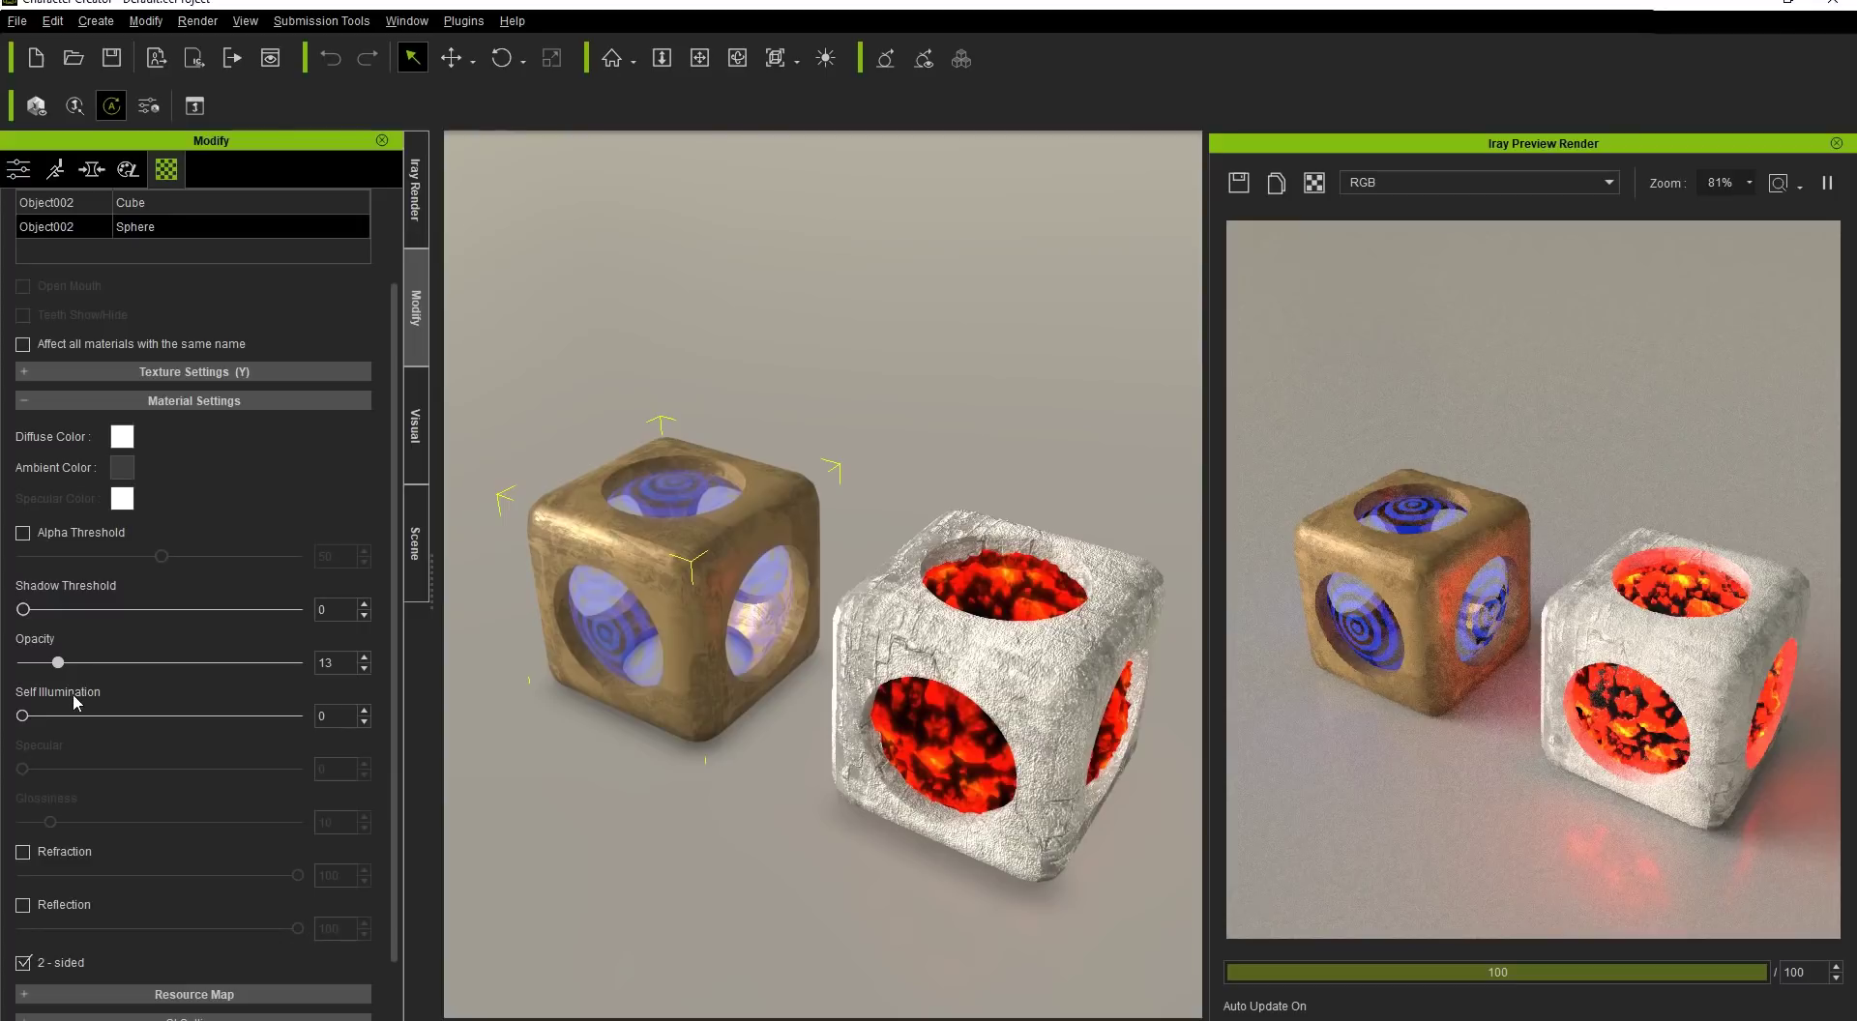
pyautogui.moveTo(24, 718); pyautogui.dragTo(346, 718)
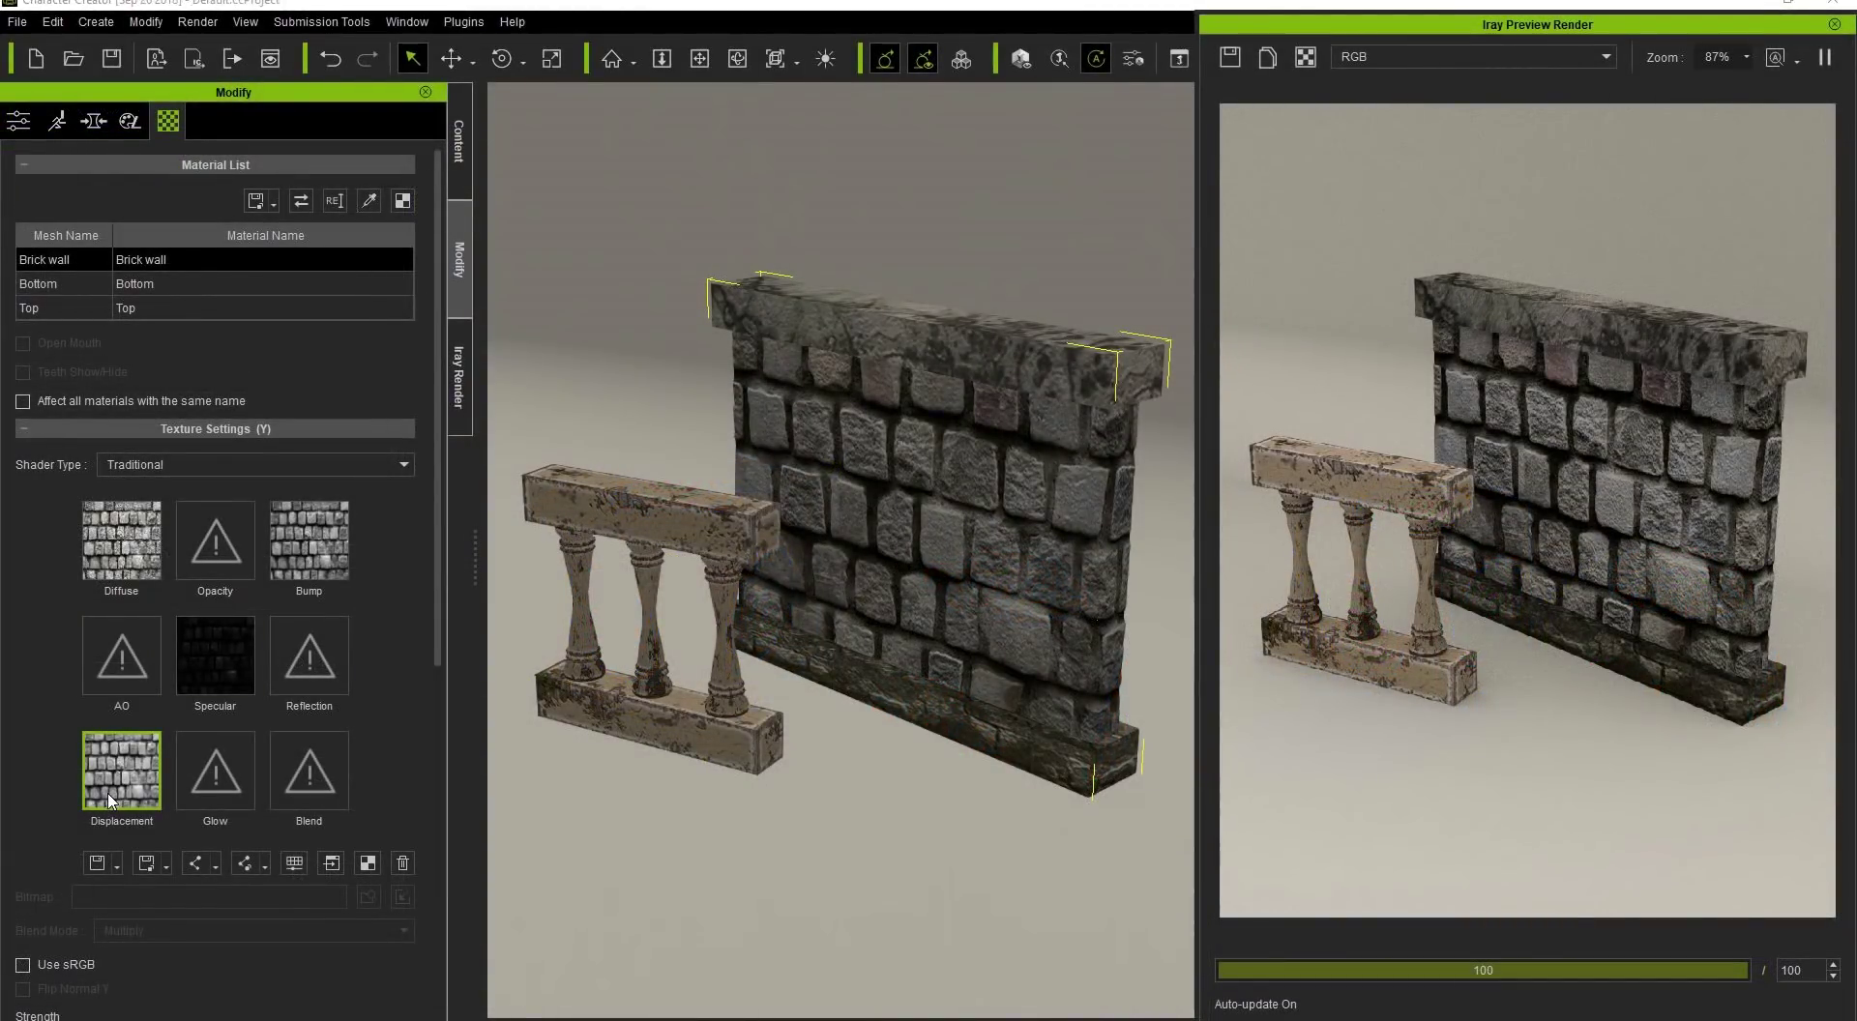
# Step: Give the brick wall tessellation multiplier 1.5, tessellation level 0 and Gray-scale Base Value 31
pyautogui.scroll(-3, 426, 692)
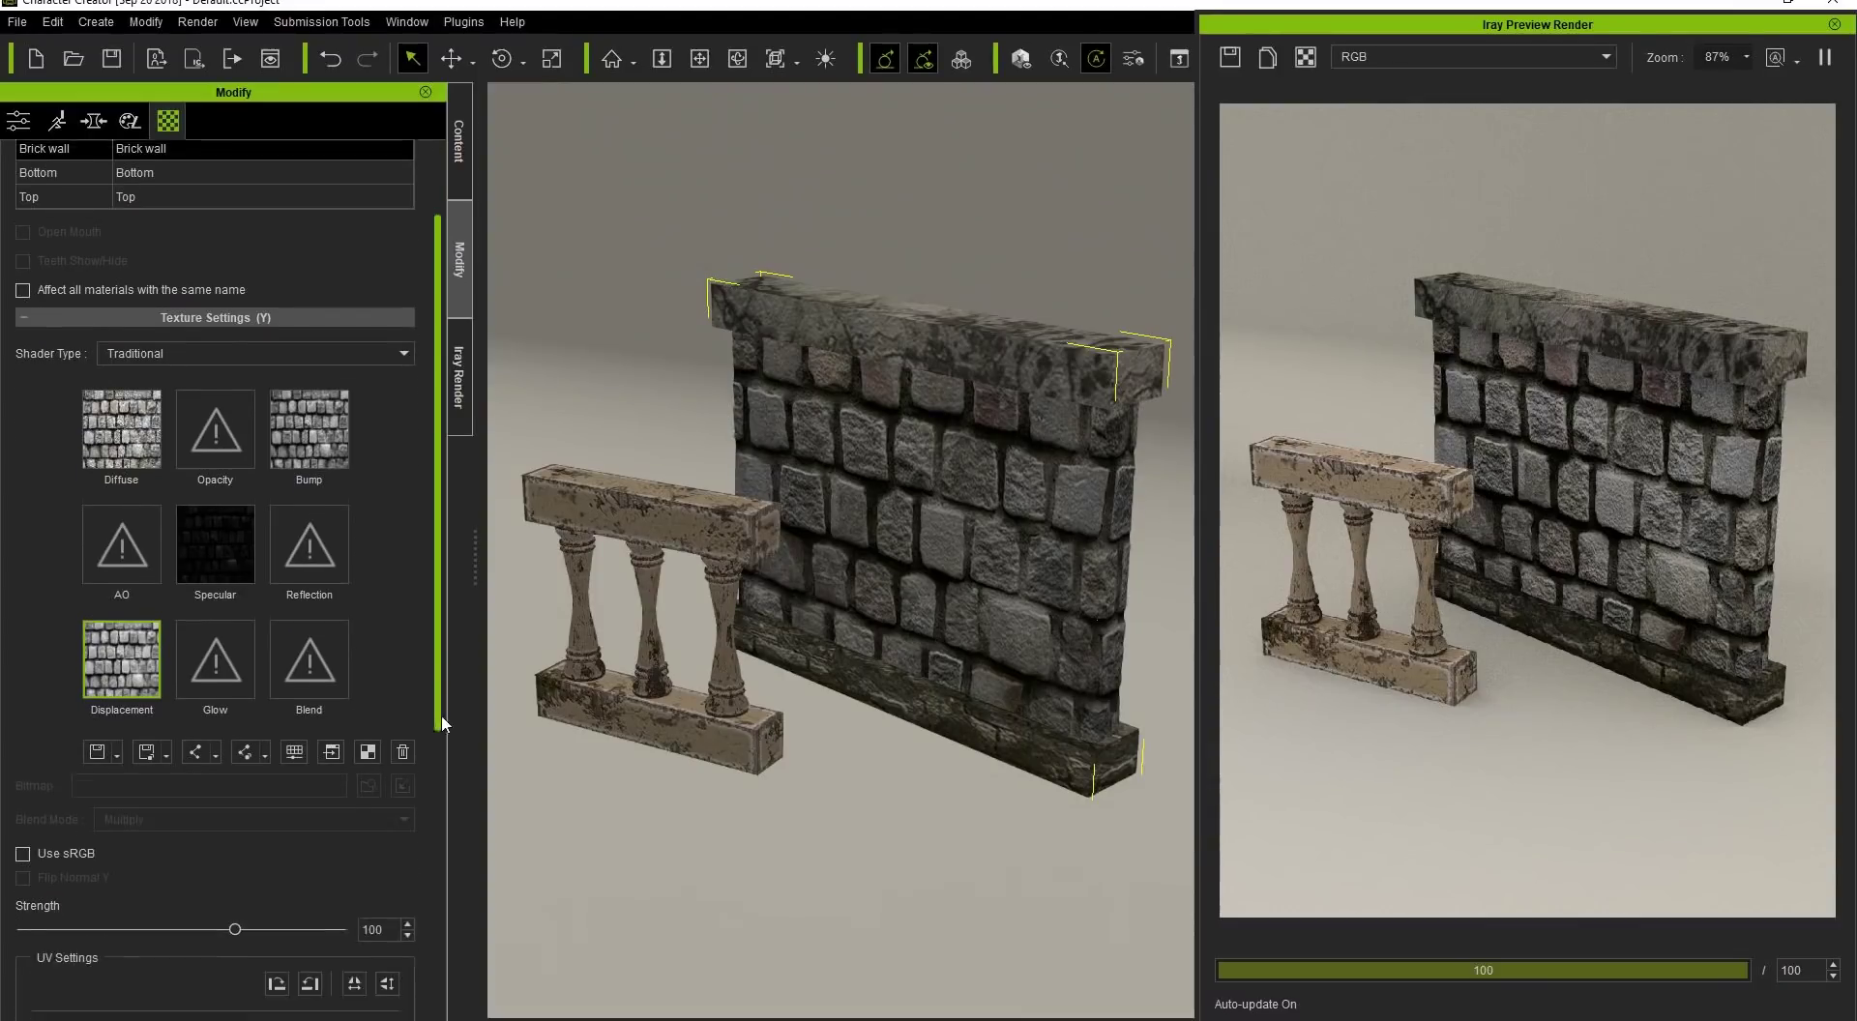
pyautogui.moveTo(237, 858); pyautogui.dragTo(386, 851)
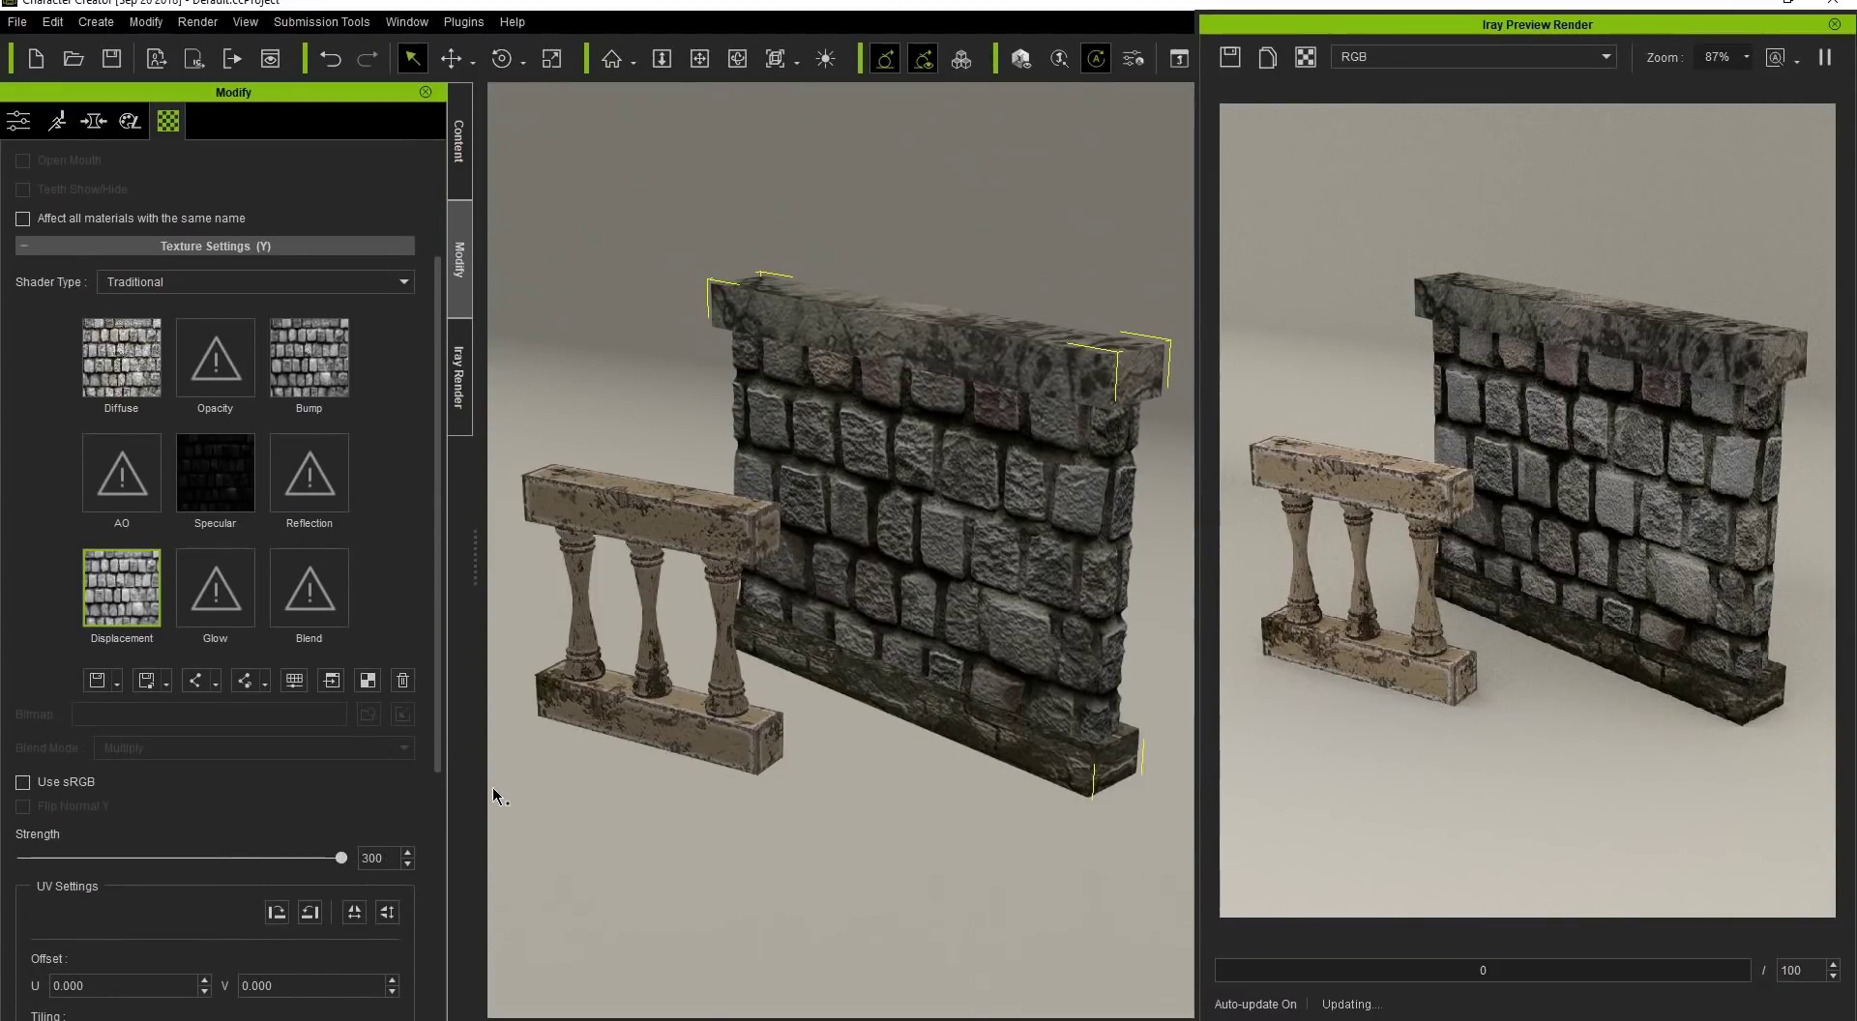
pyautogui.moveTo(440, 567); pyautogui.dragTo(434, 895)
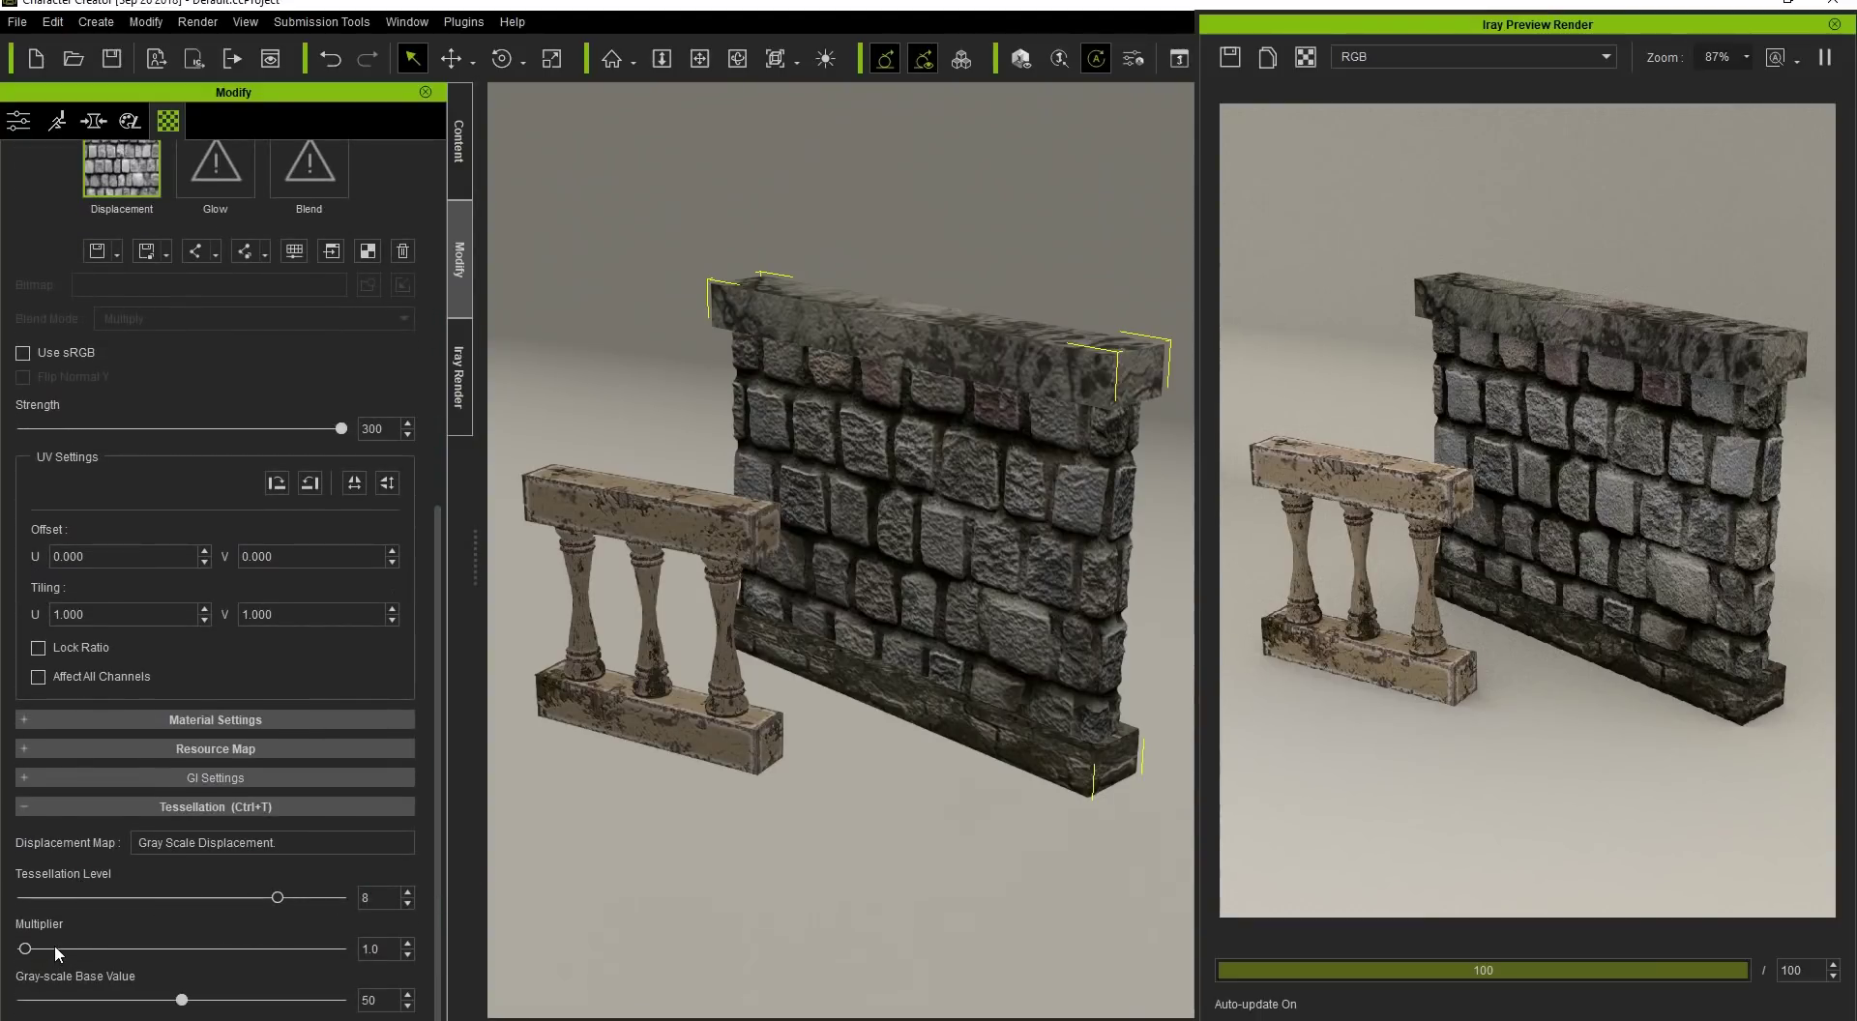
pyautogui.moveTo(26, 949); pyautogui.dragTo(47, 958)
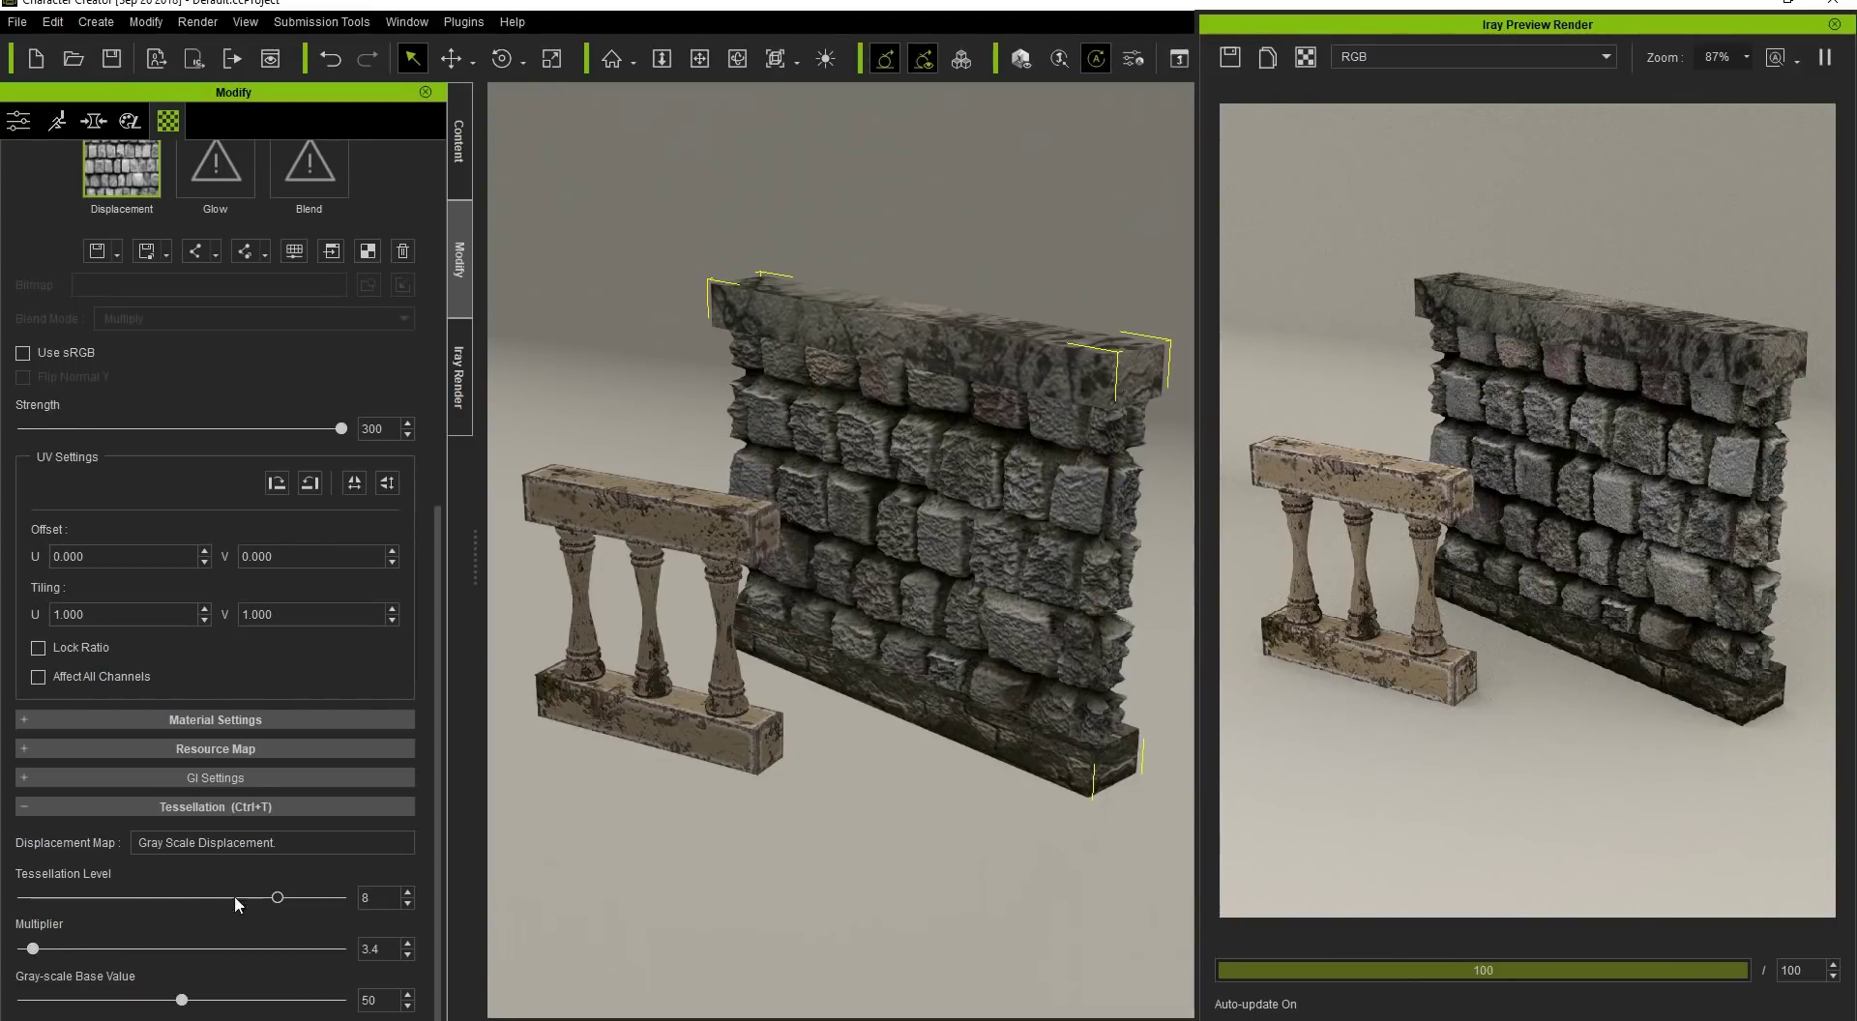
pyautogui.moveTo(277, 898); pyautogui.dragTo(5, 906)
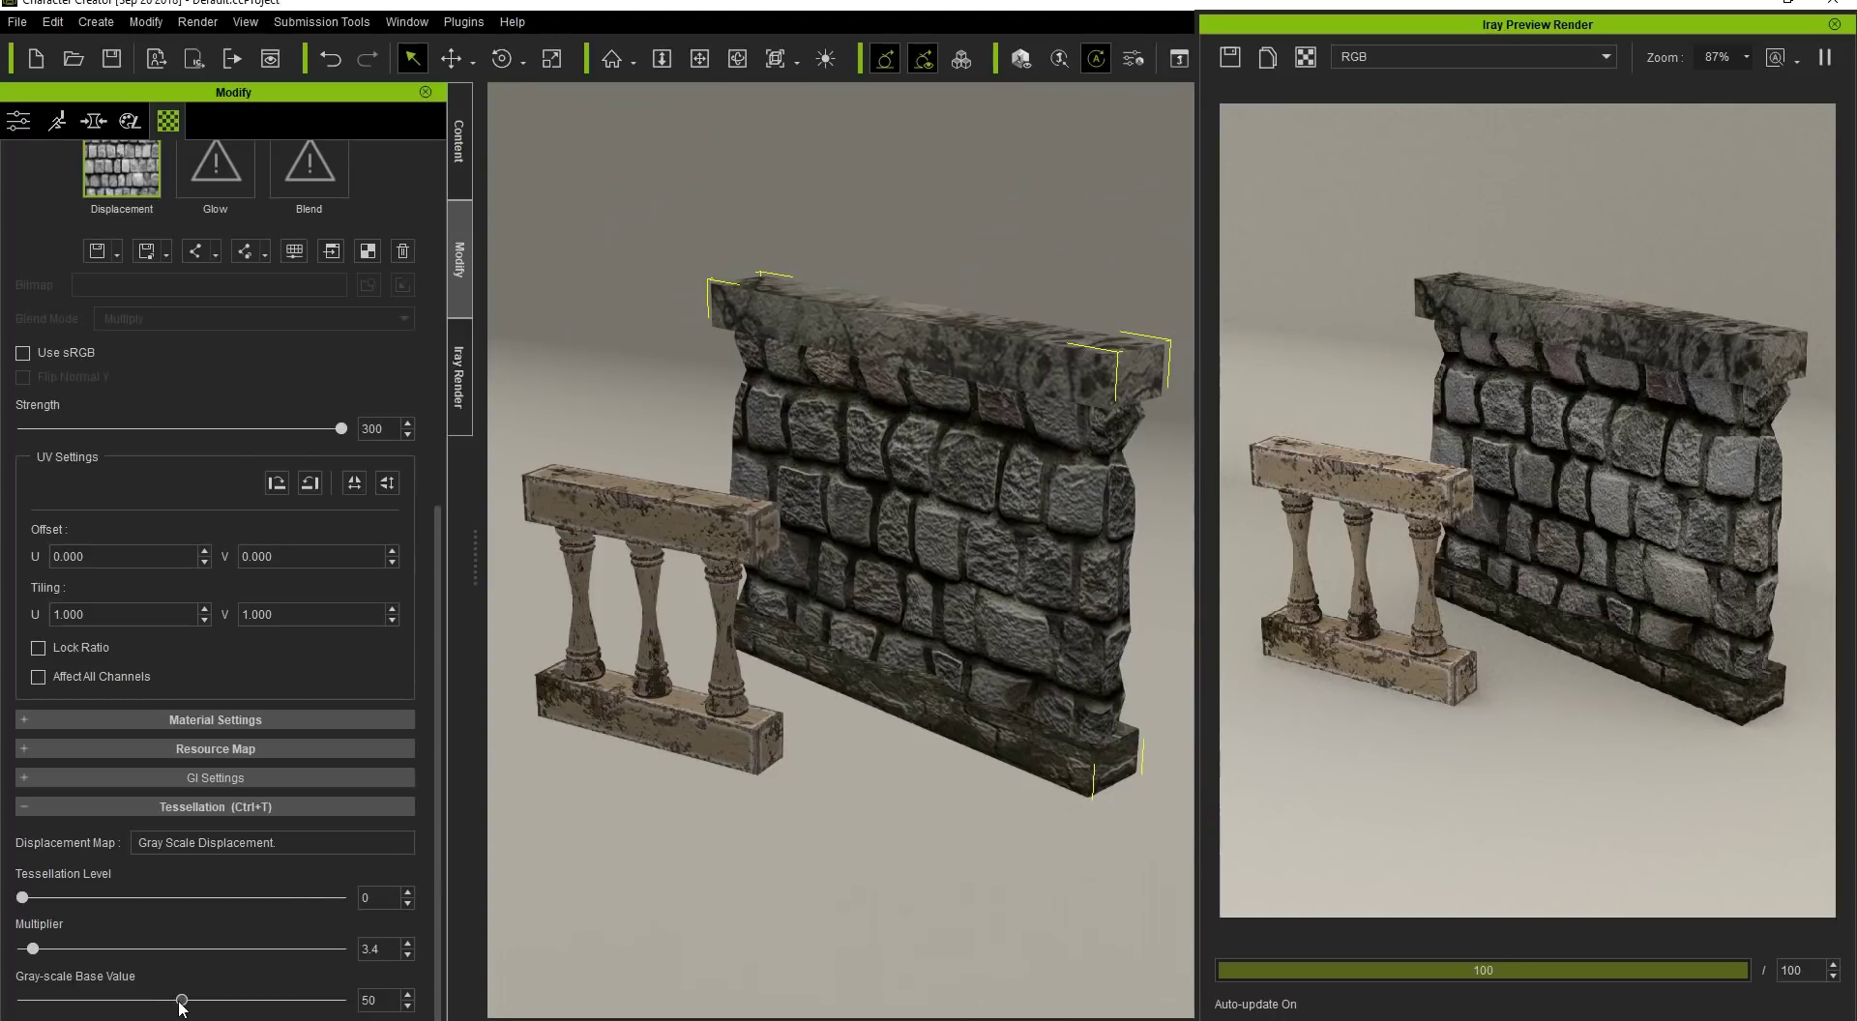
pyautogui.moveTo(182, 1006); pyautogui.dragTo(121, 1006)
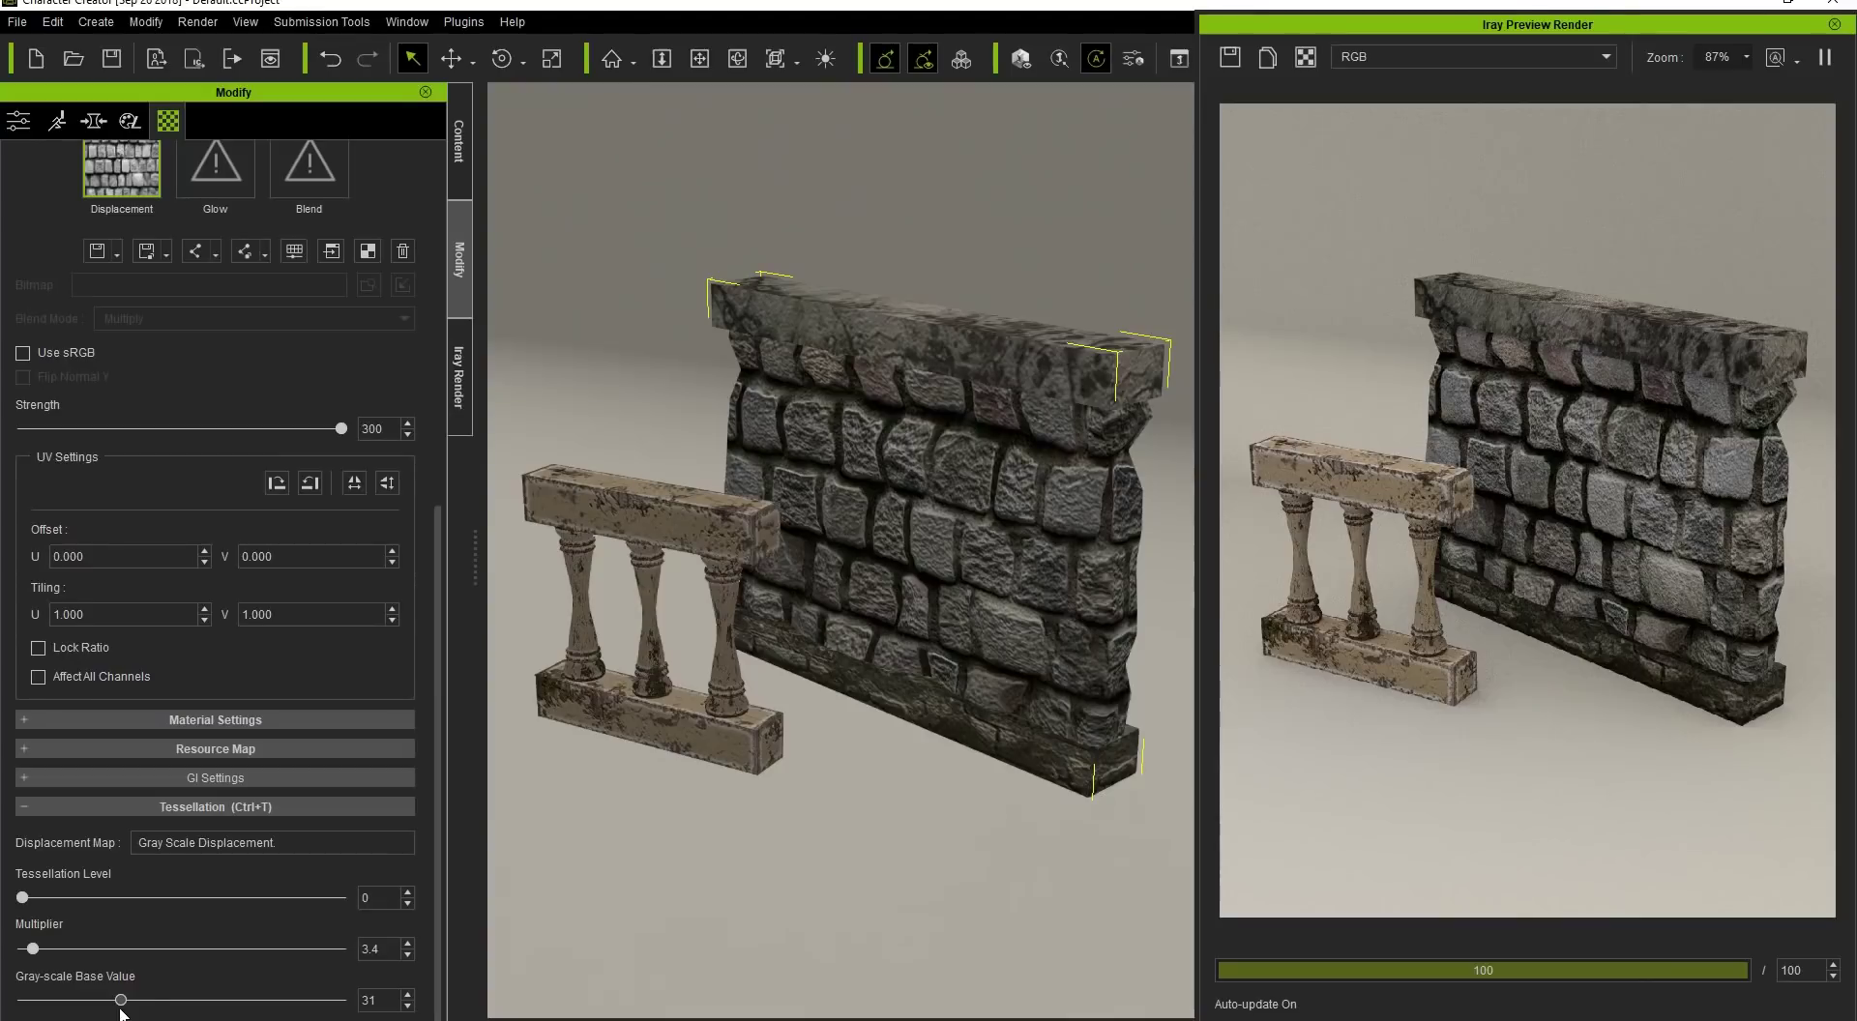
# Step: Give the railing displacement strength -46, tessellation multiplier 22.7 and Gray-scale Base Value 7
pyautogui.click(650, 556)
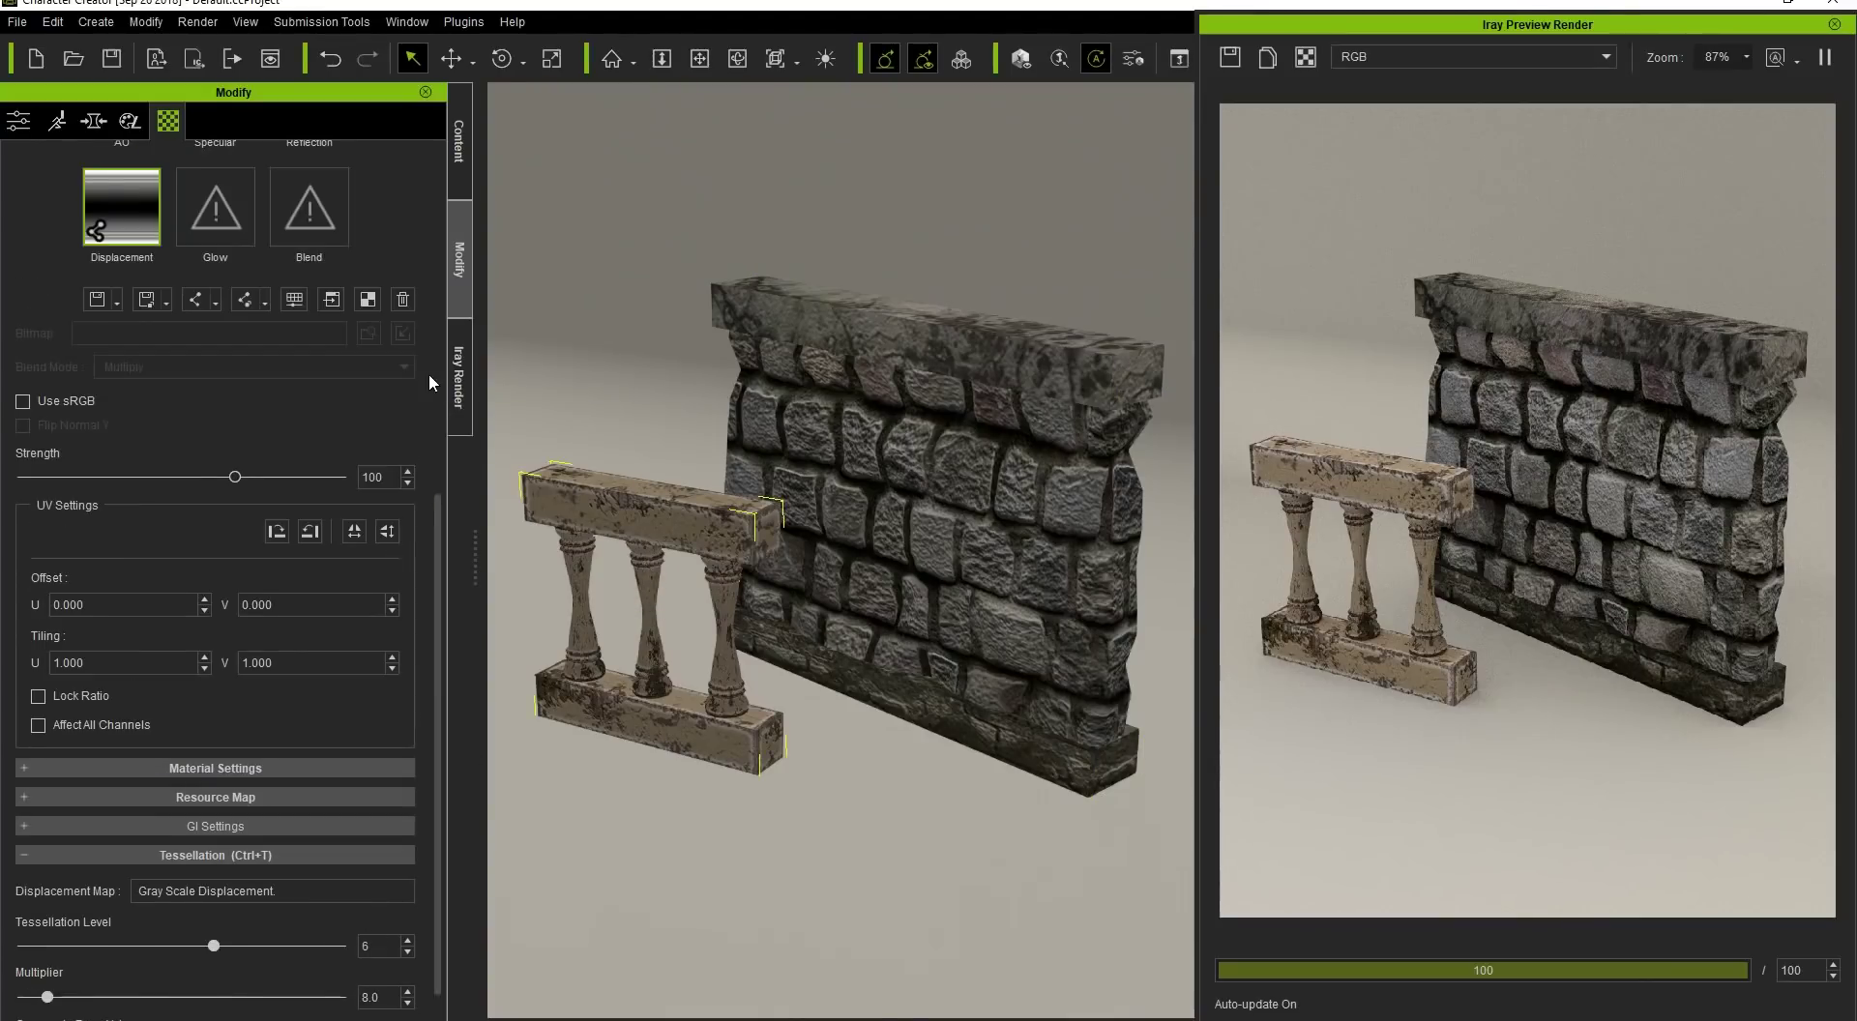
pyautogui.moveTo(441, 513); pyautogui.dragTo(414, 226)
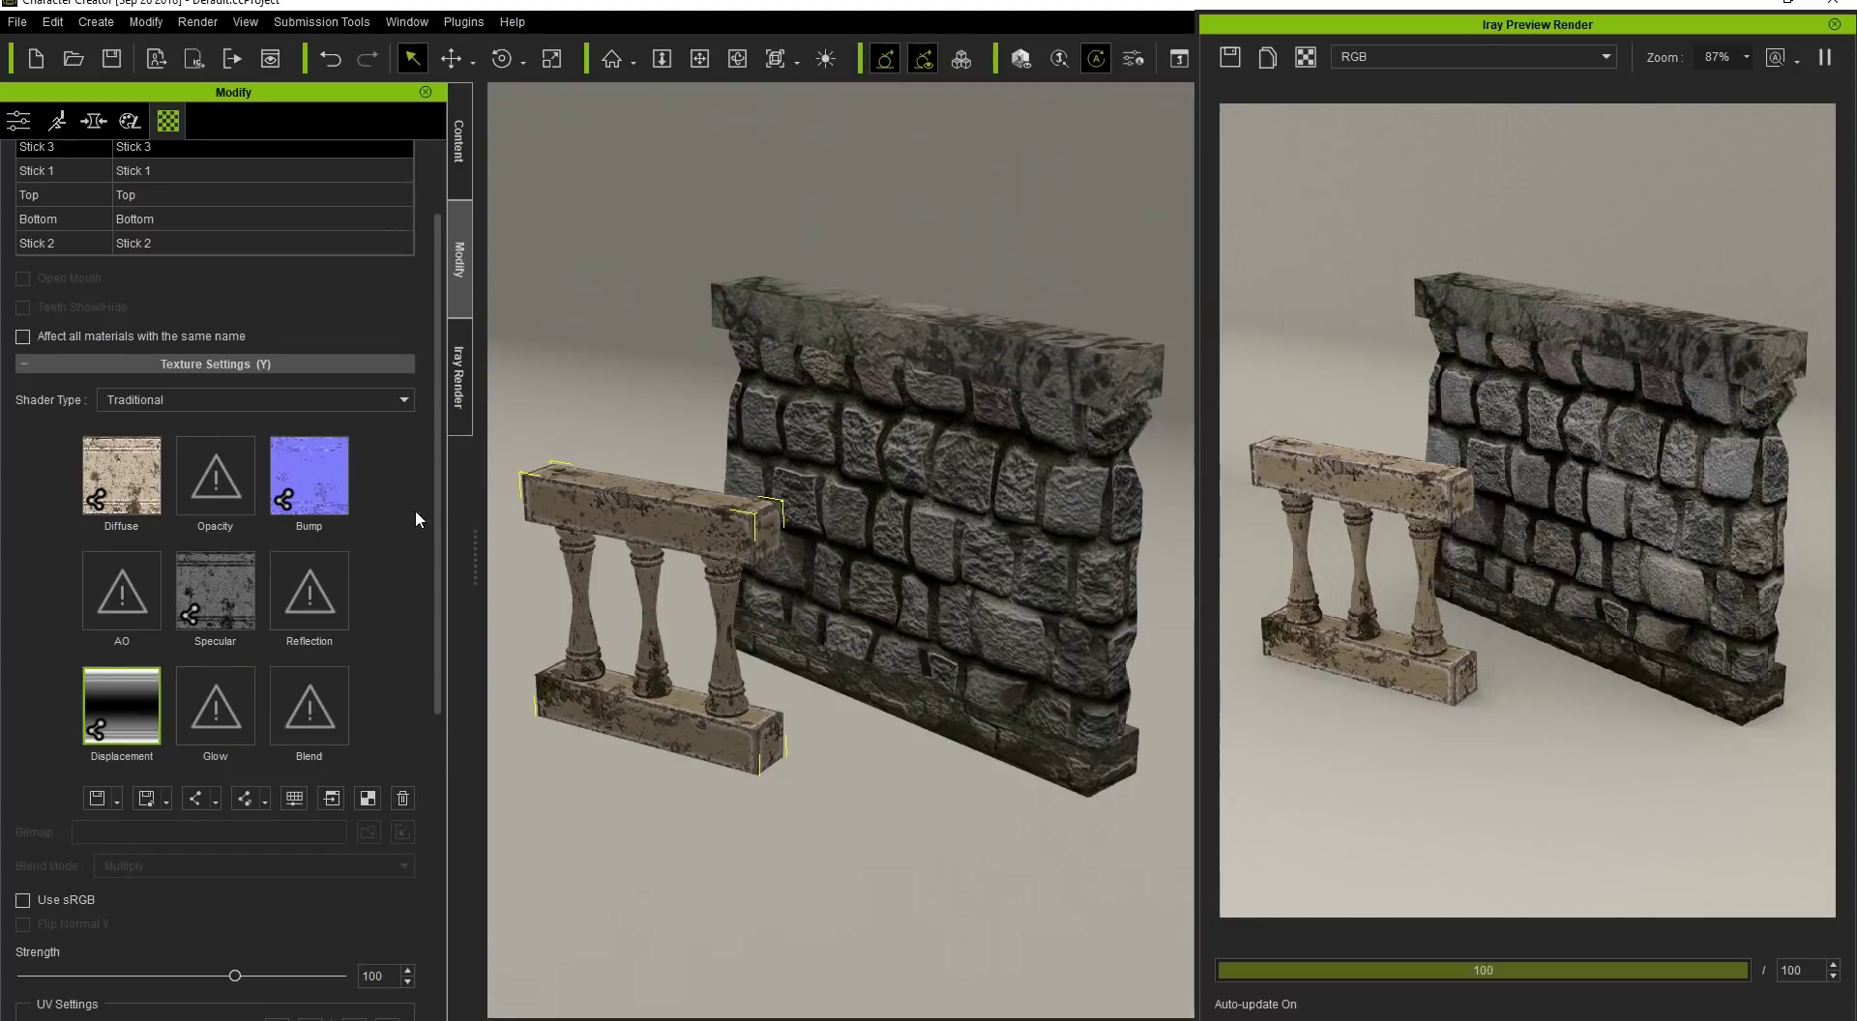
pyautogui.scroll(-2, 429, 619)
pyautogui.moveTo(240, 919); pyautogui.dragTo(135, 915)
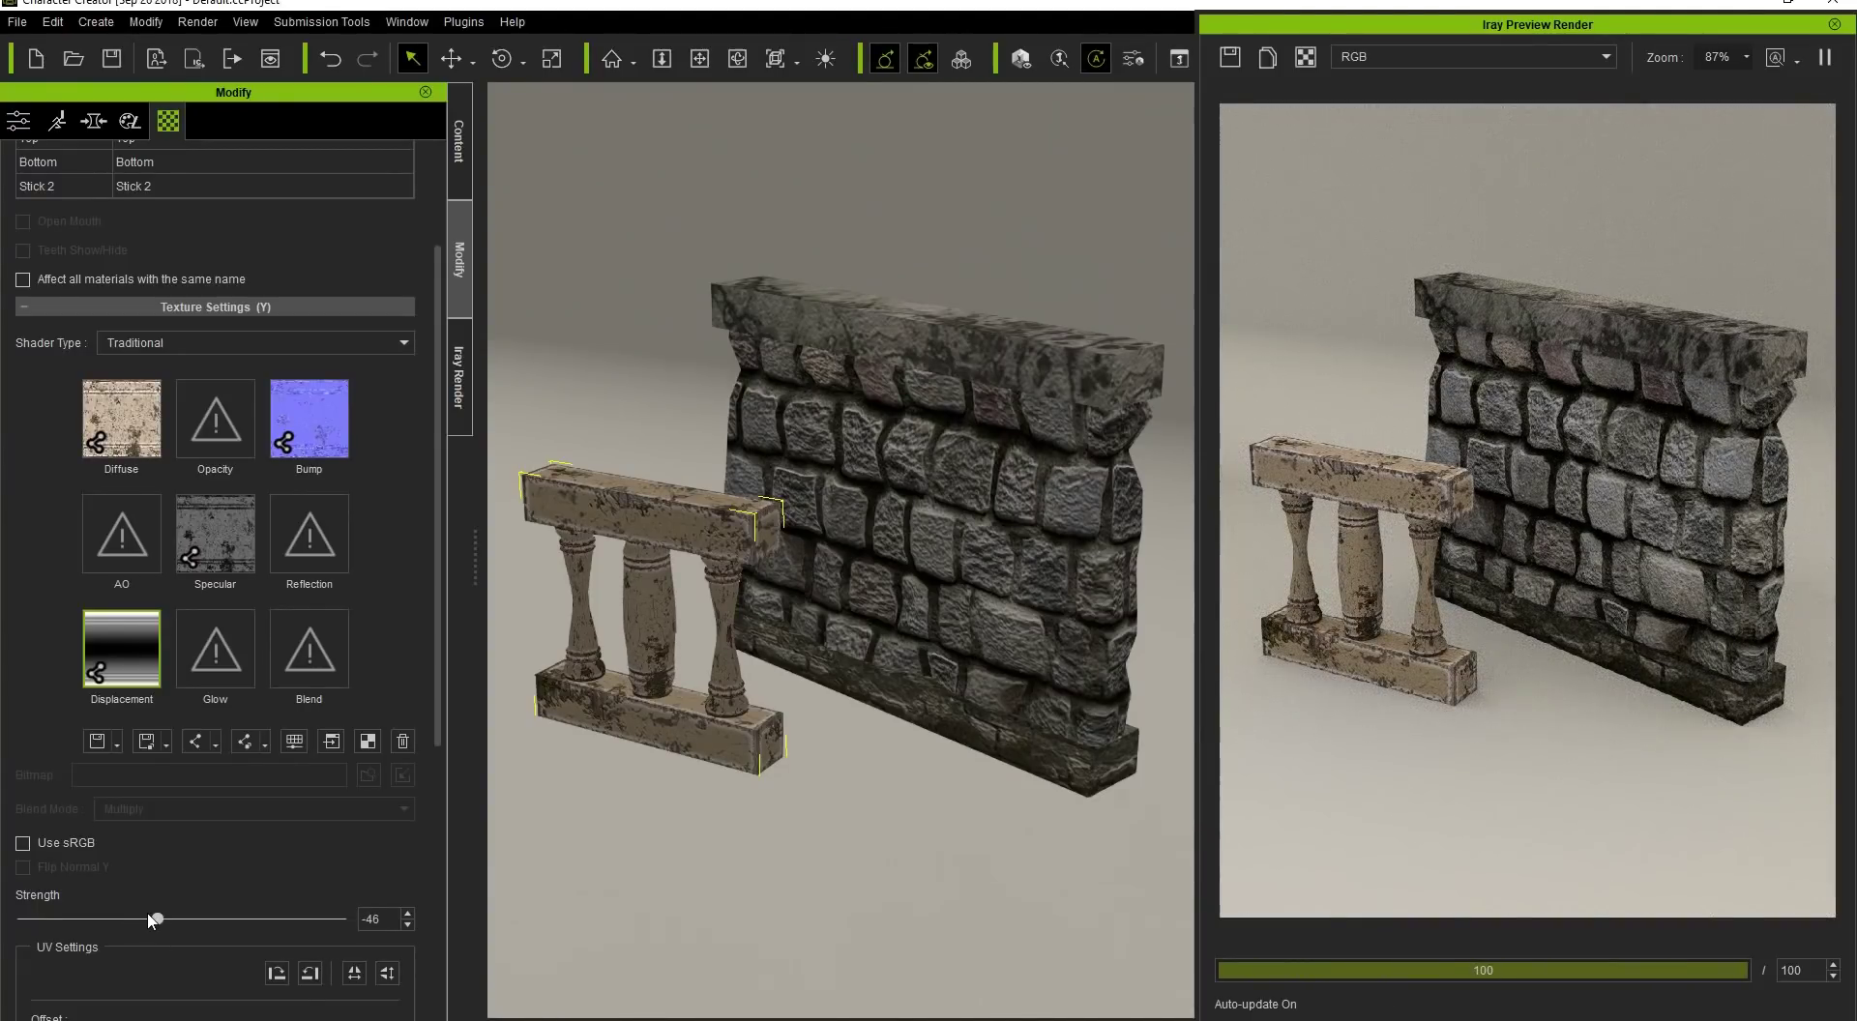
pyautogui.moveTo(439, 642); pyautogui.dragTo(439, 918)
pyautogui.moveTo(48, 949); pyautogui.dragTo(95, 949)
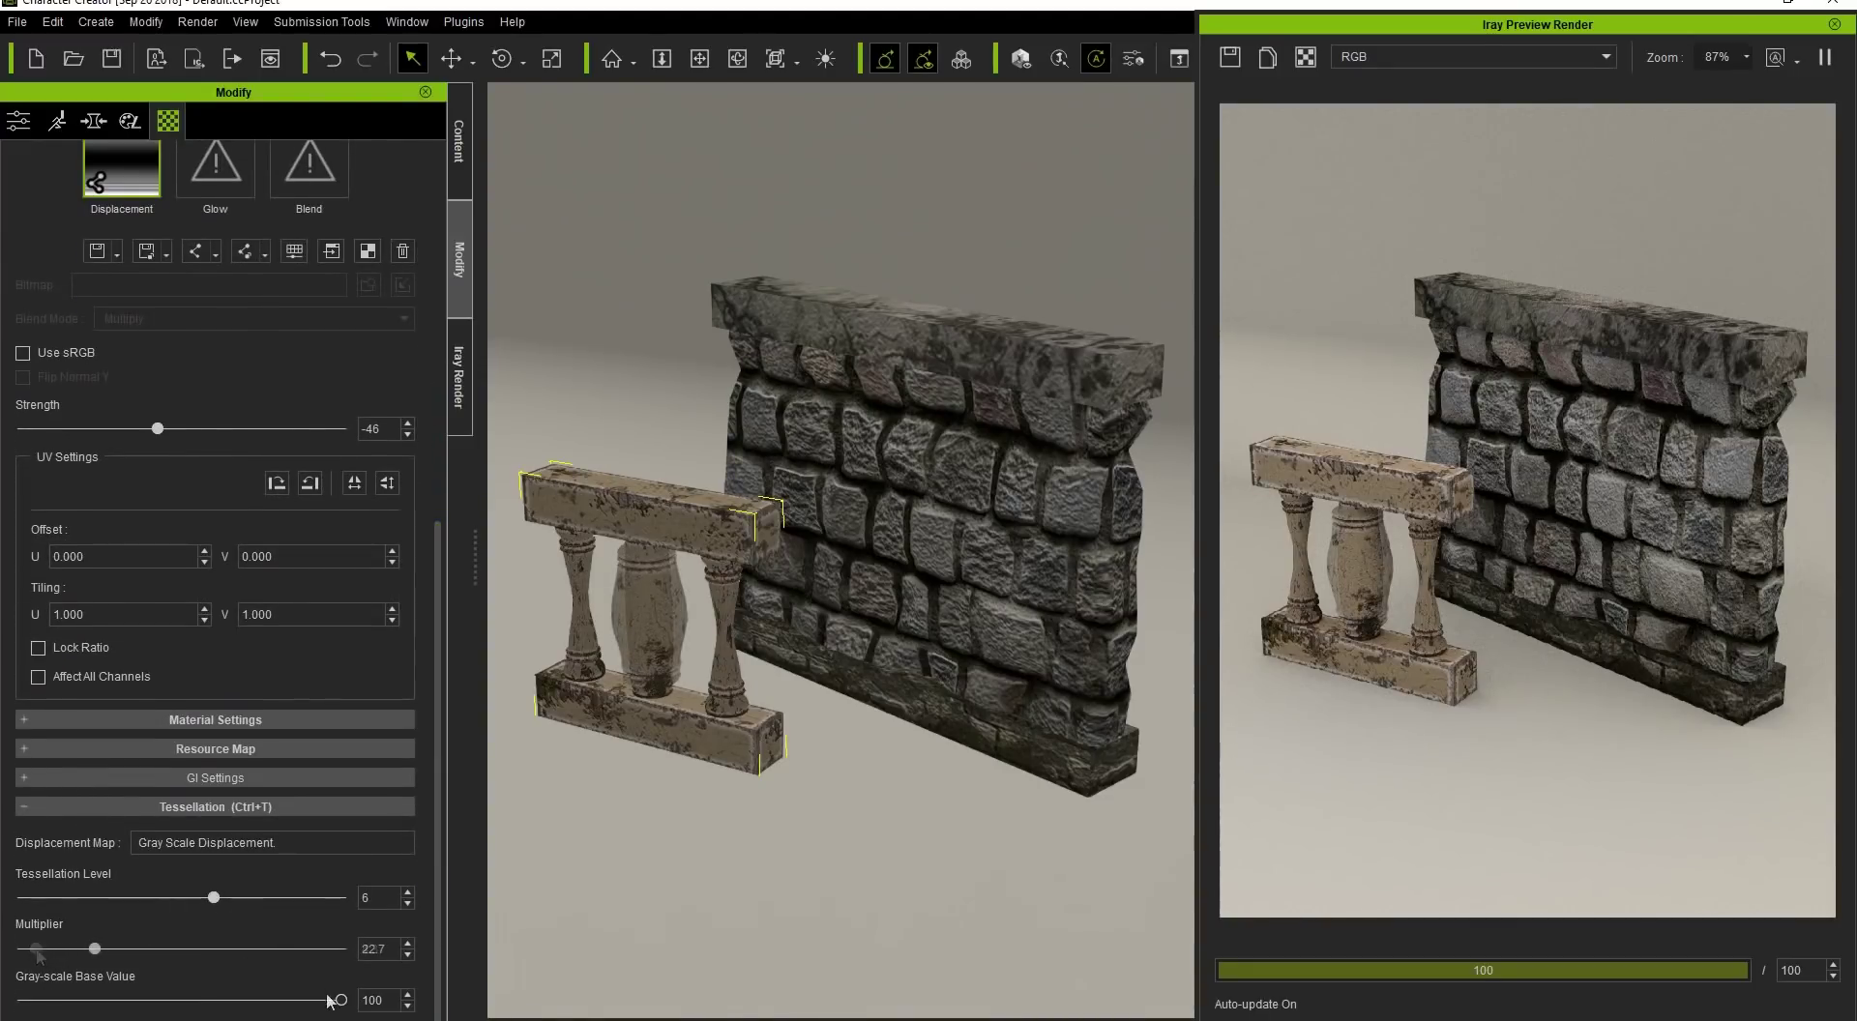
pyautogui.moveTo(341, 1001); pyautogui.dragTo(40, 1009)
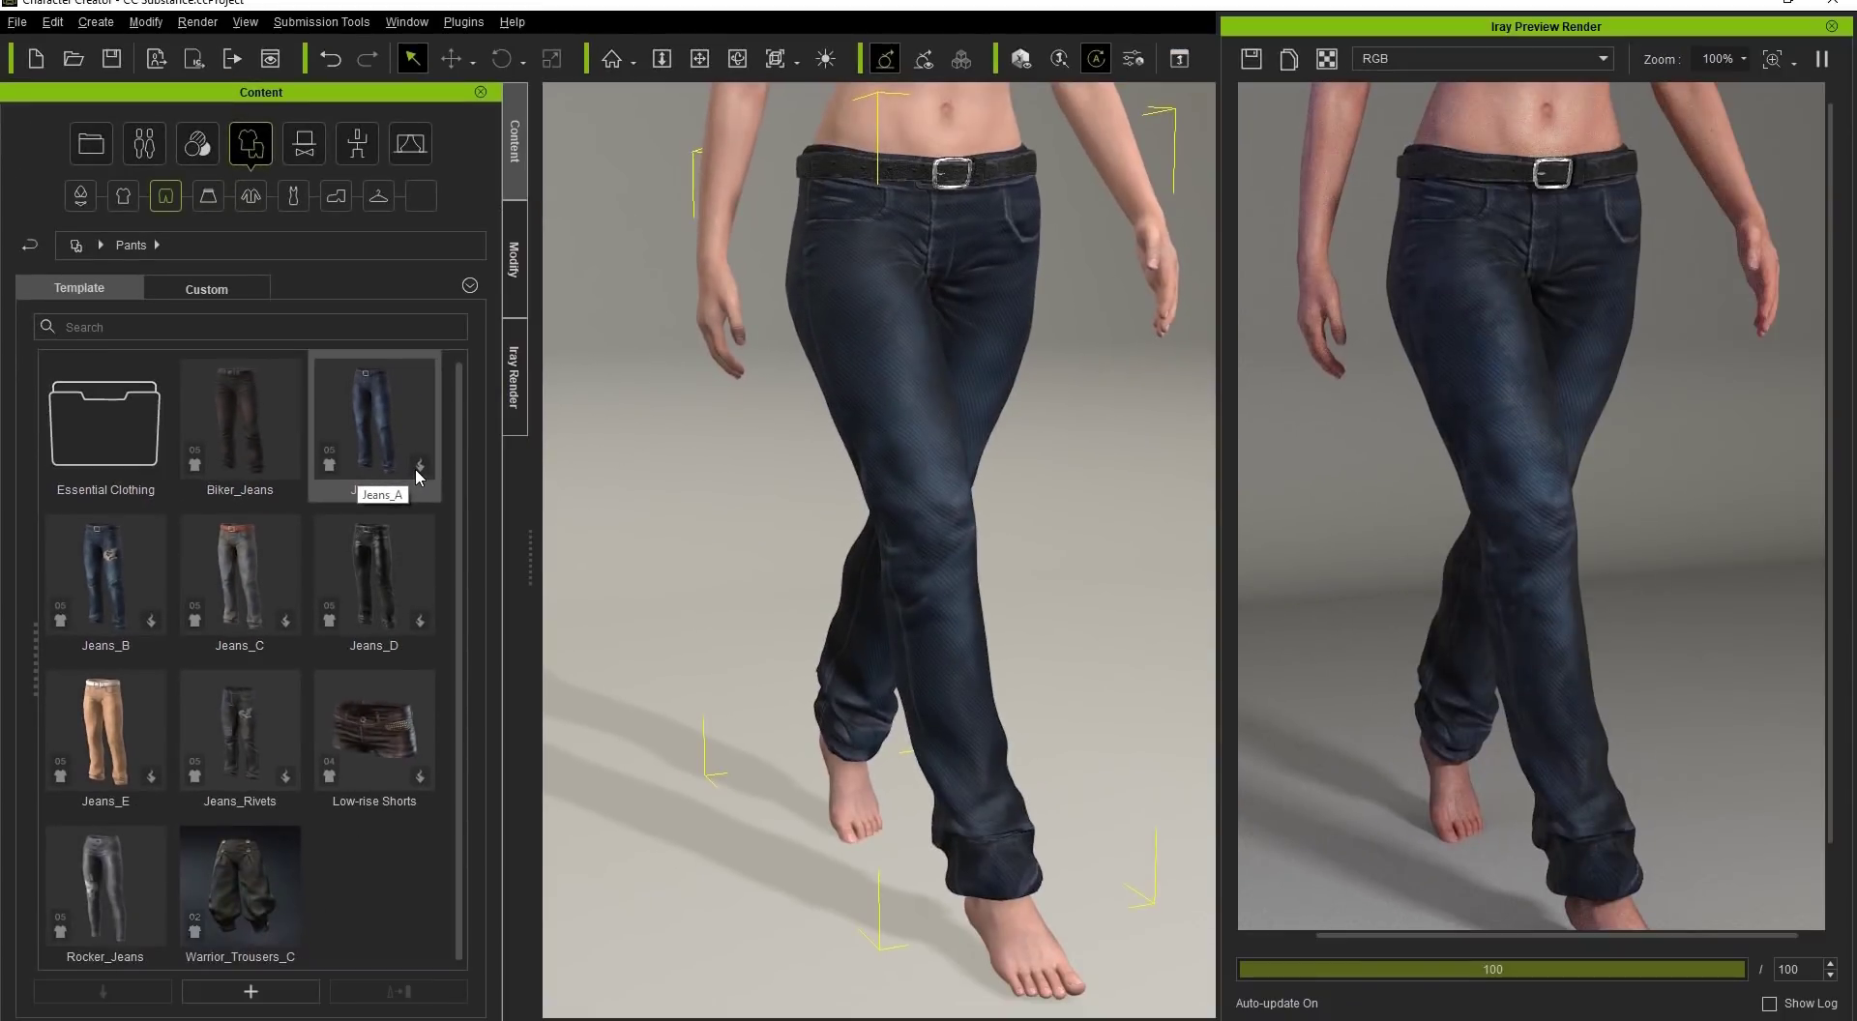
# Step: Activate the Appearance Editor for the jeans from the Modify panel
pyautogui.click(514, 259)
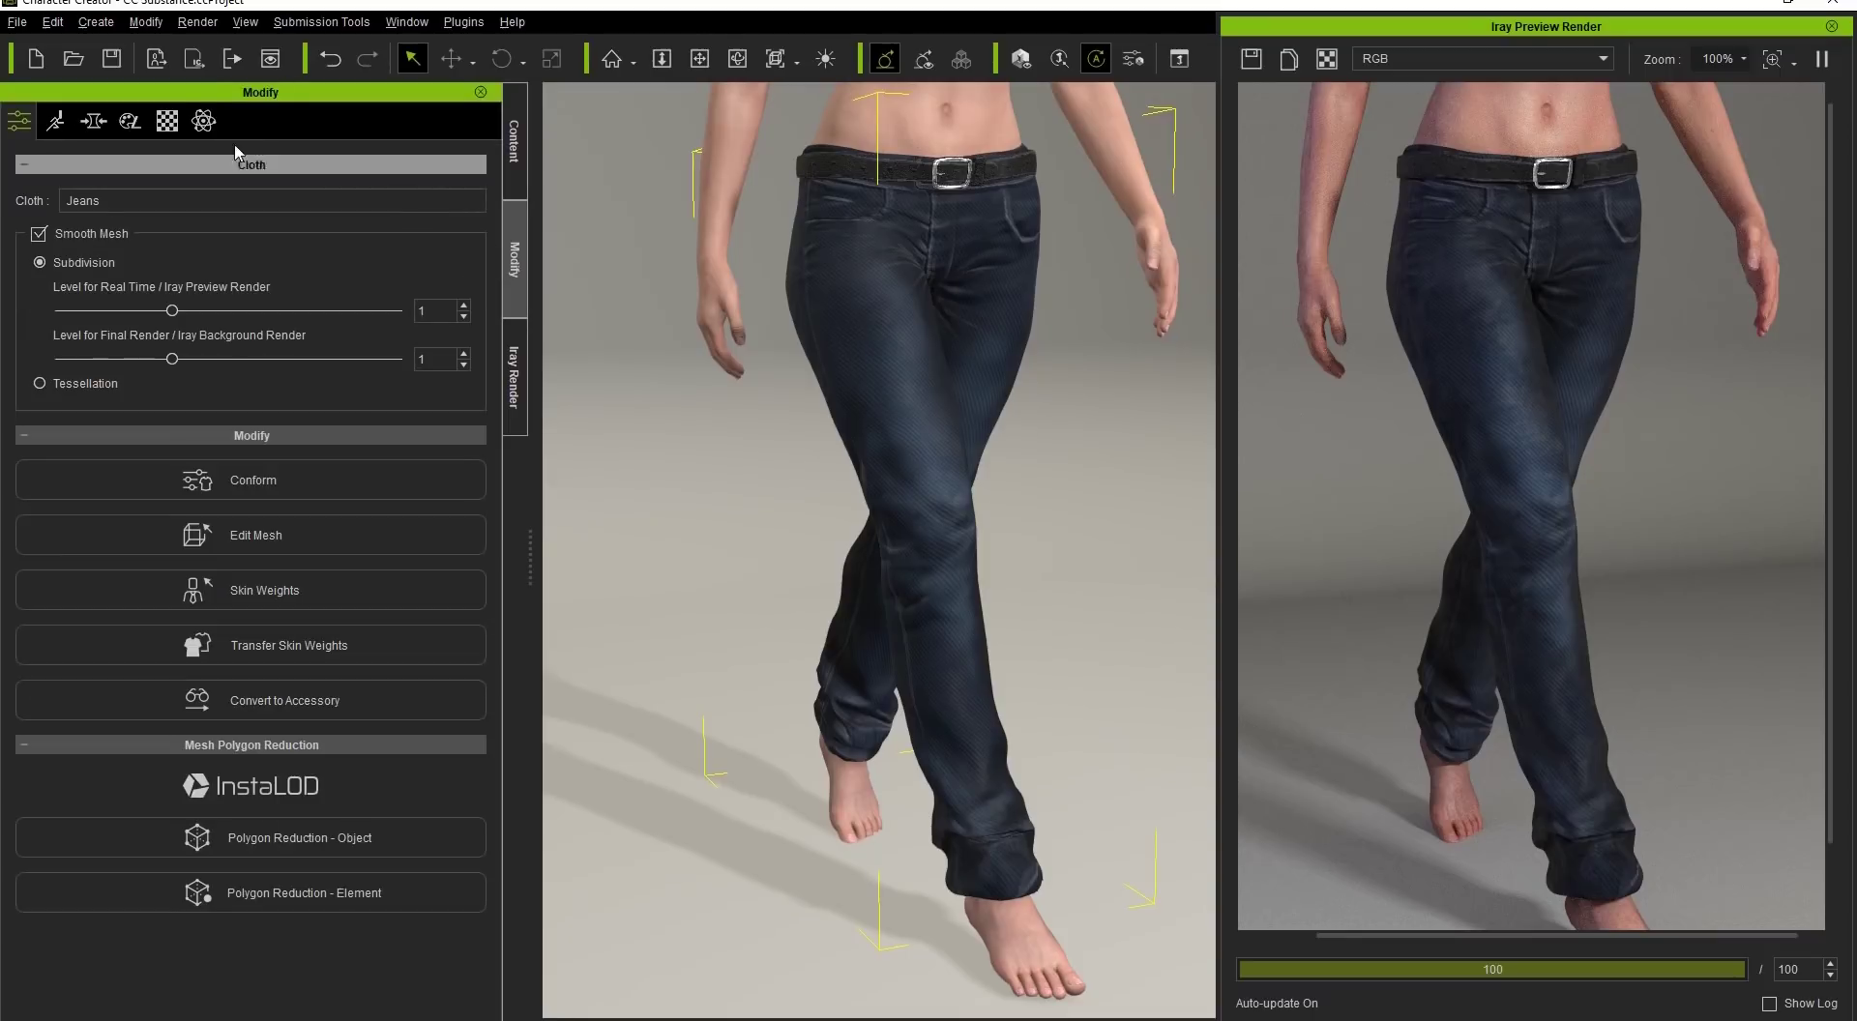
pyautogui.click(140, 120)
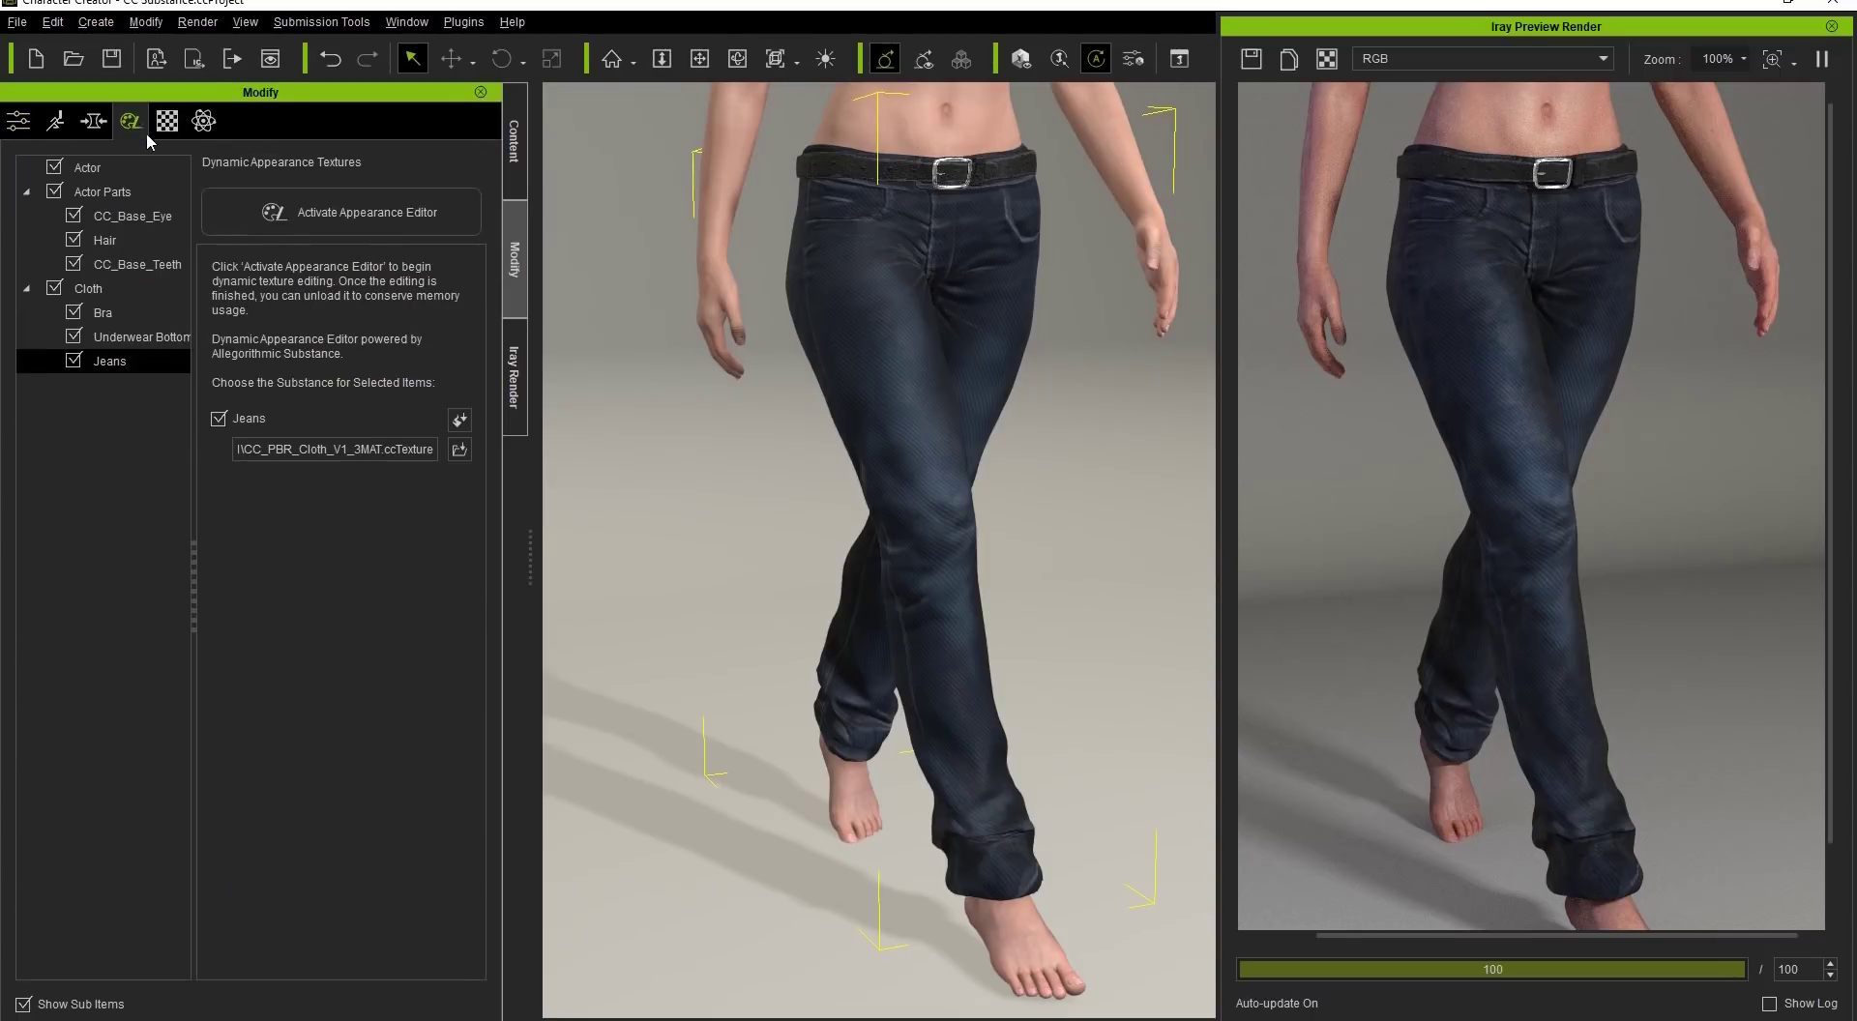
pyautogui.click(360, 218)
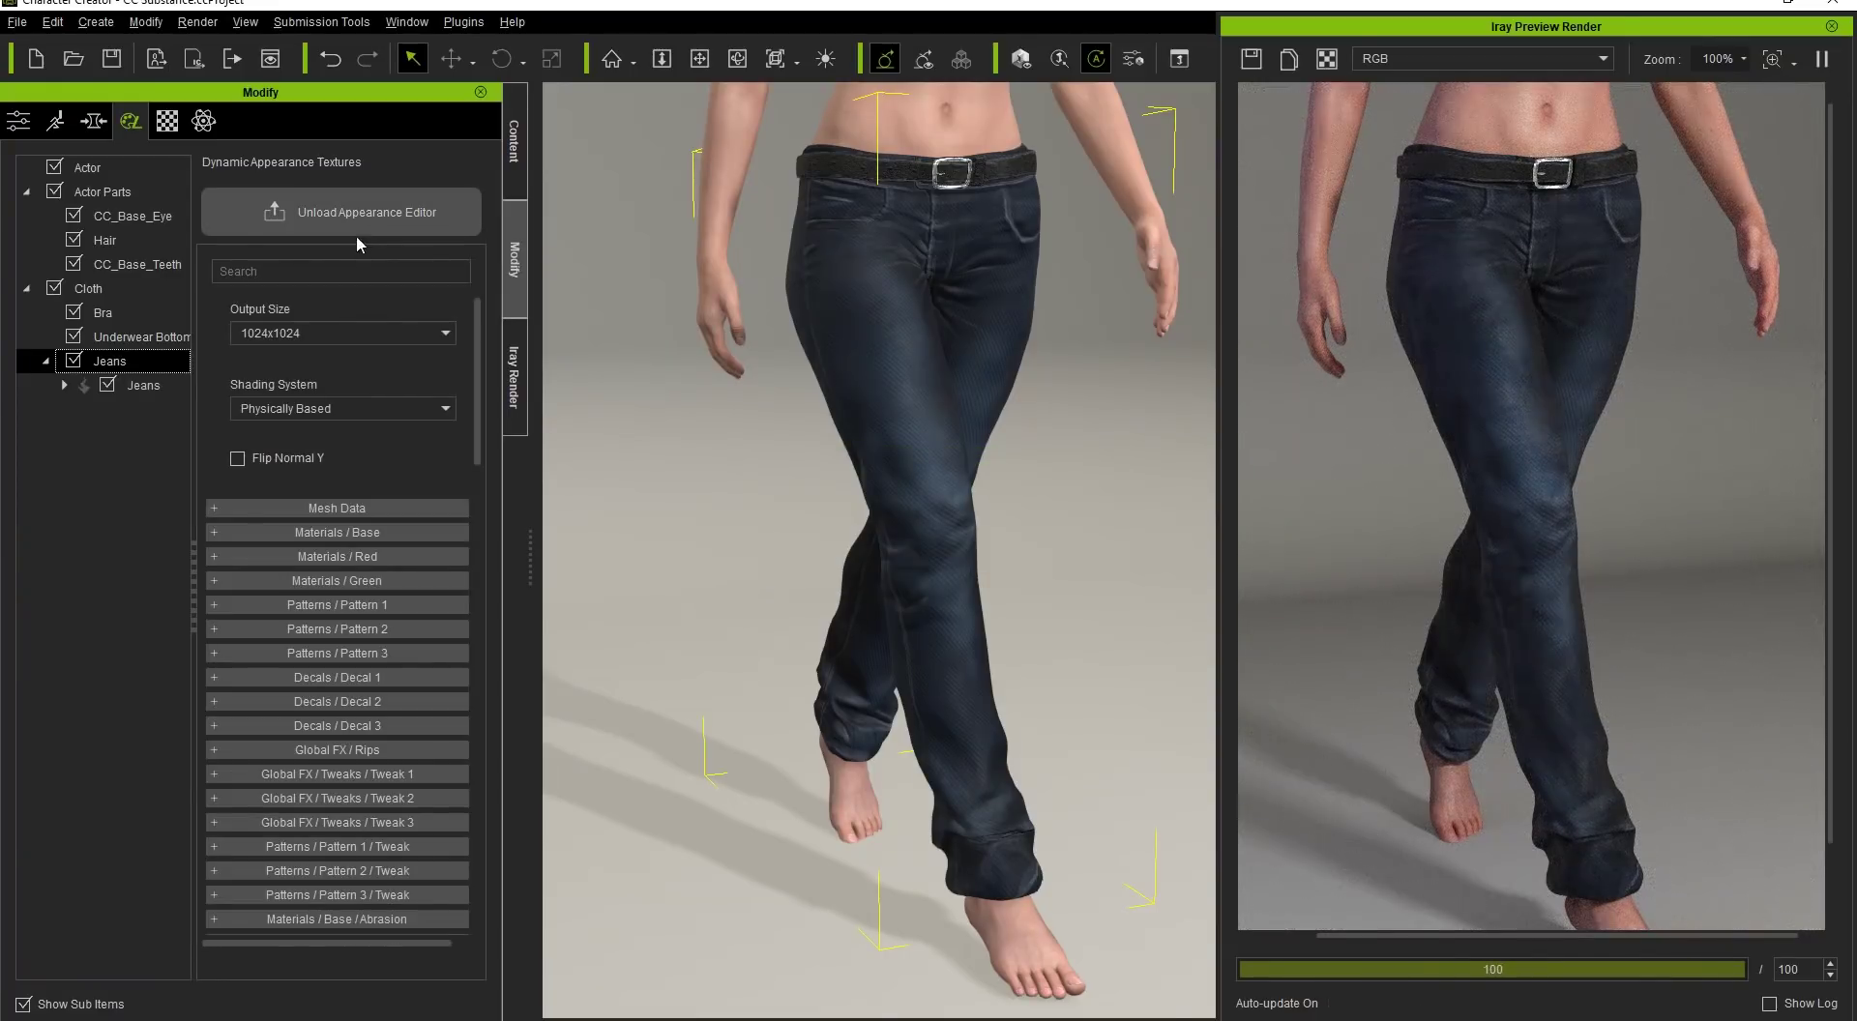
# Step: Set the jeans' Materials/Base material type to Embed - Metallic
pyautogui.click(145, 387)
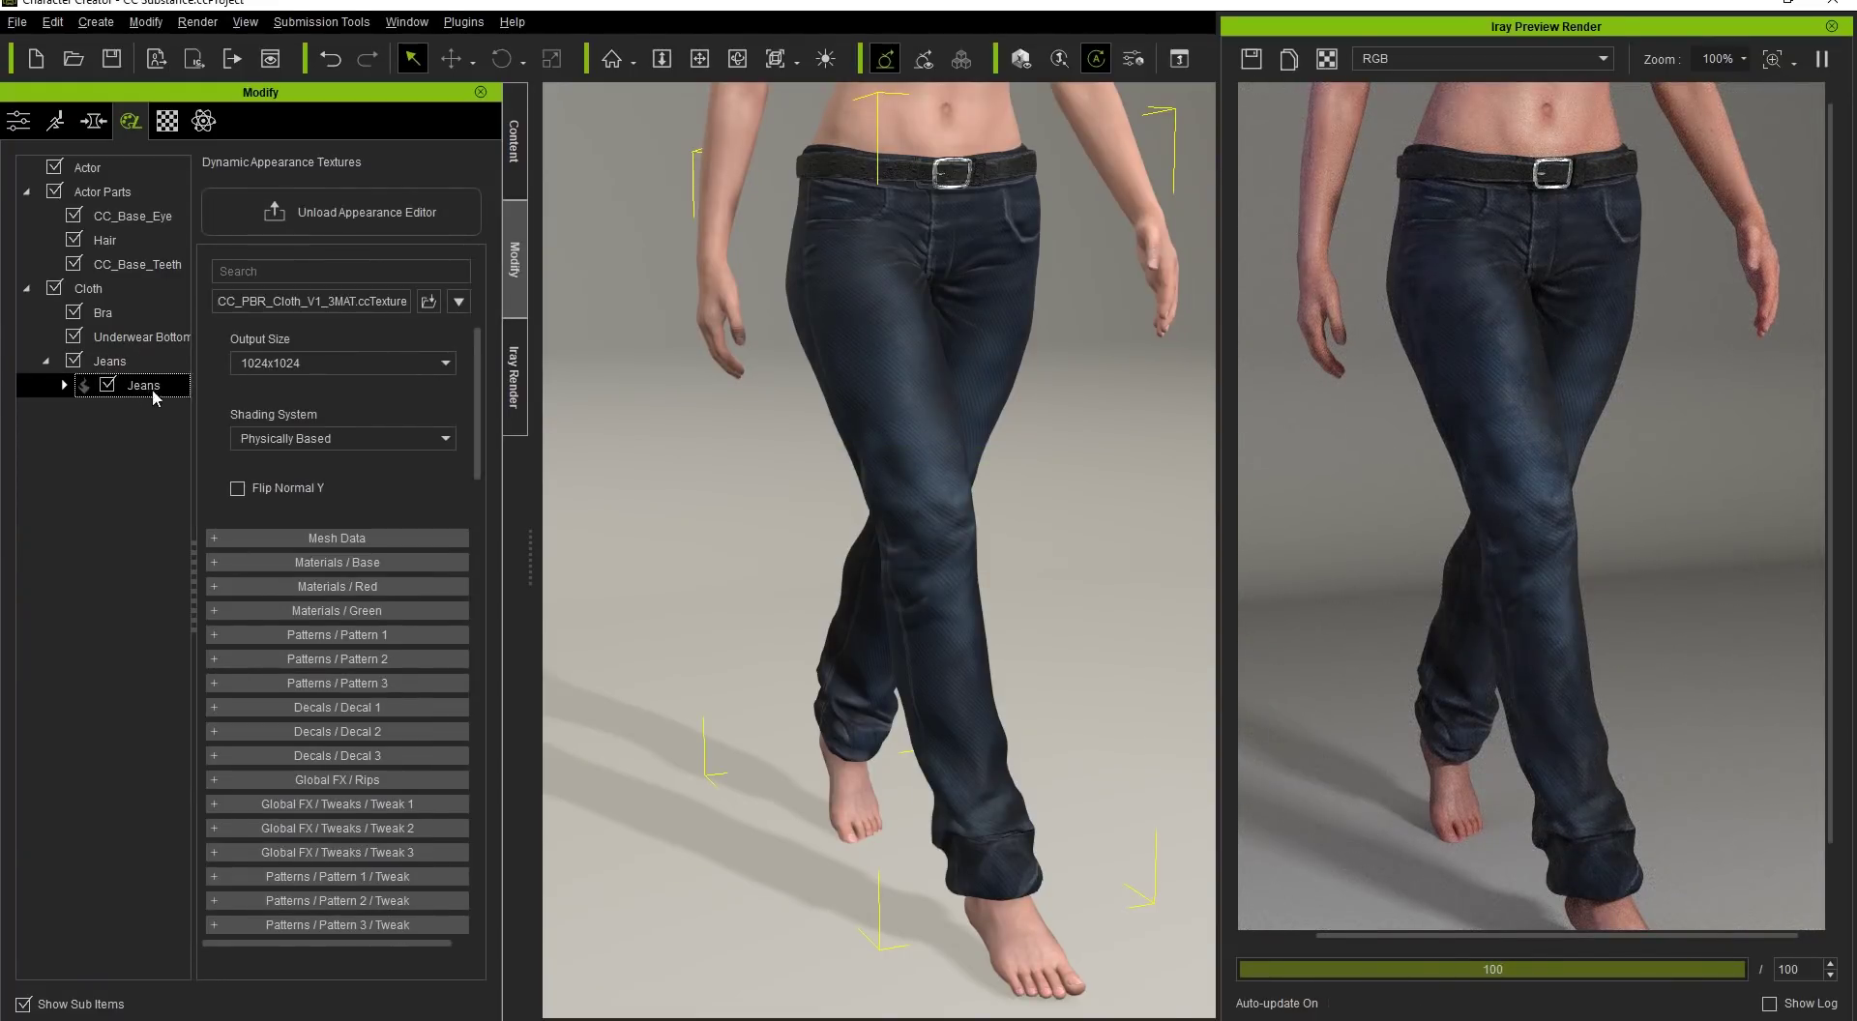
pyautogui.click(331, 564)
pyautogui.click(323, 635)
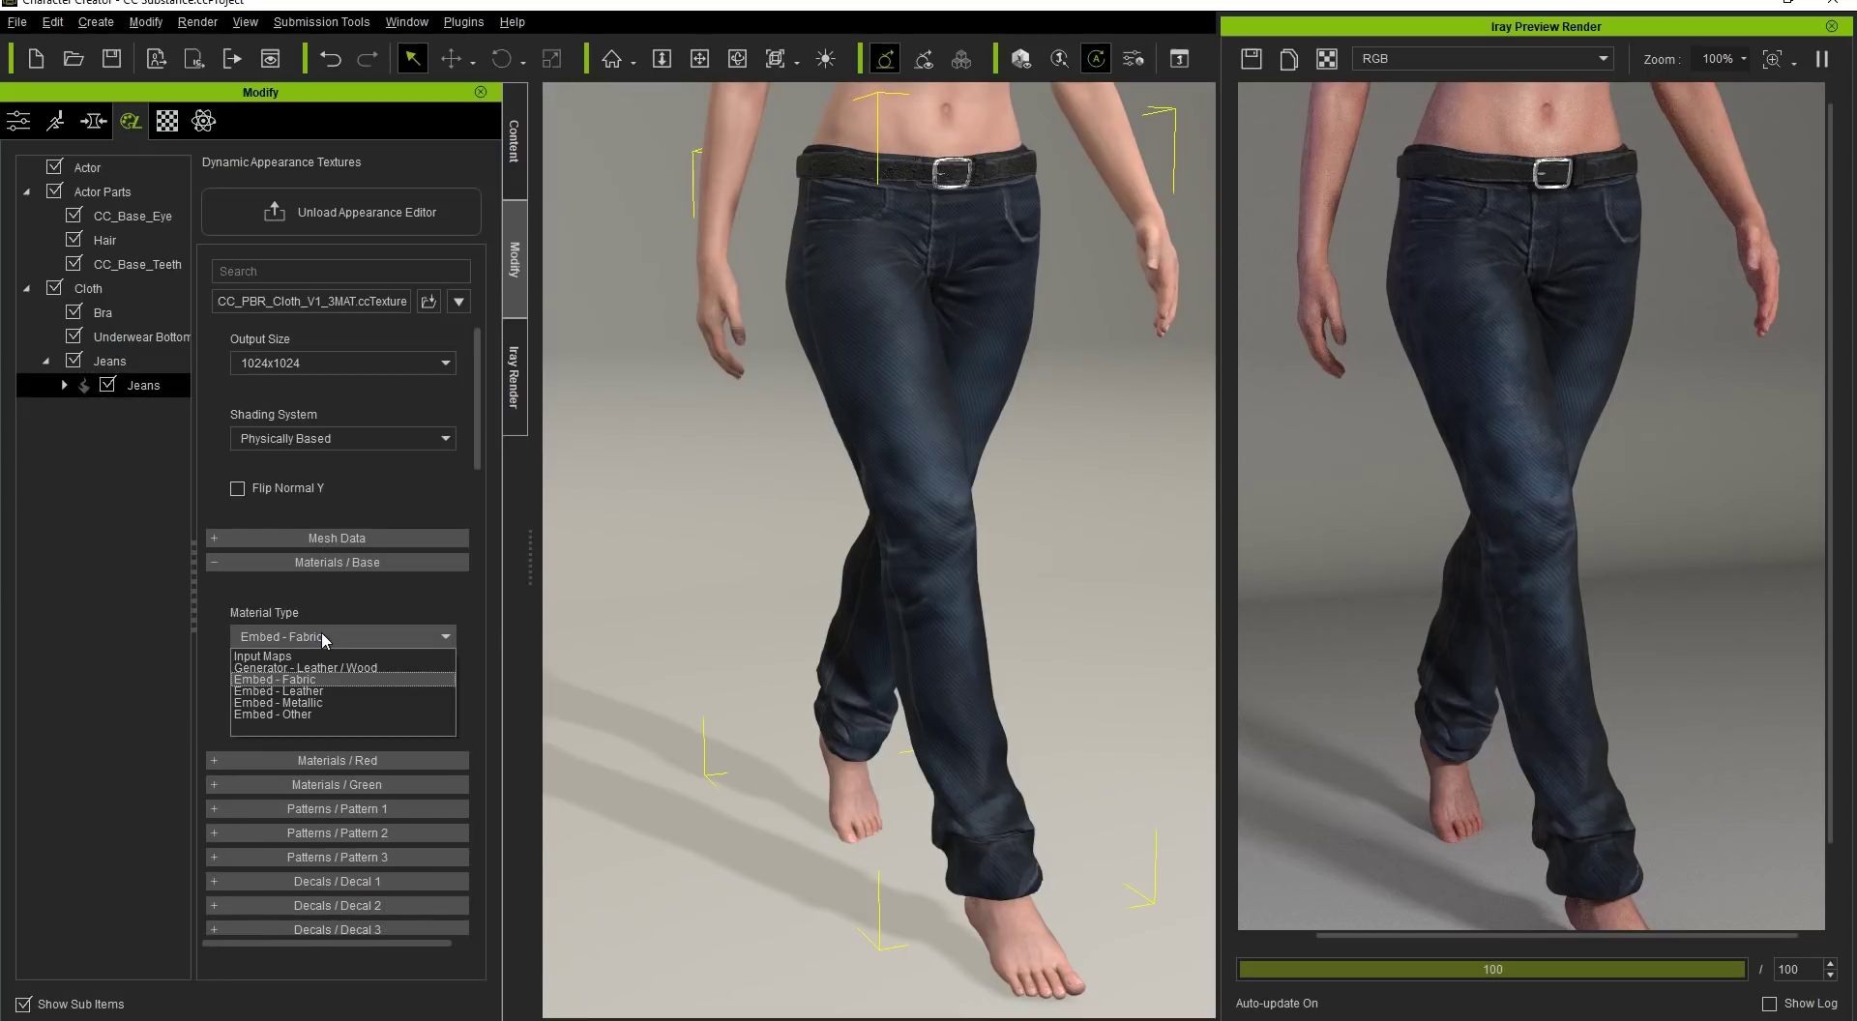
pyautogui.click(317, 702)
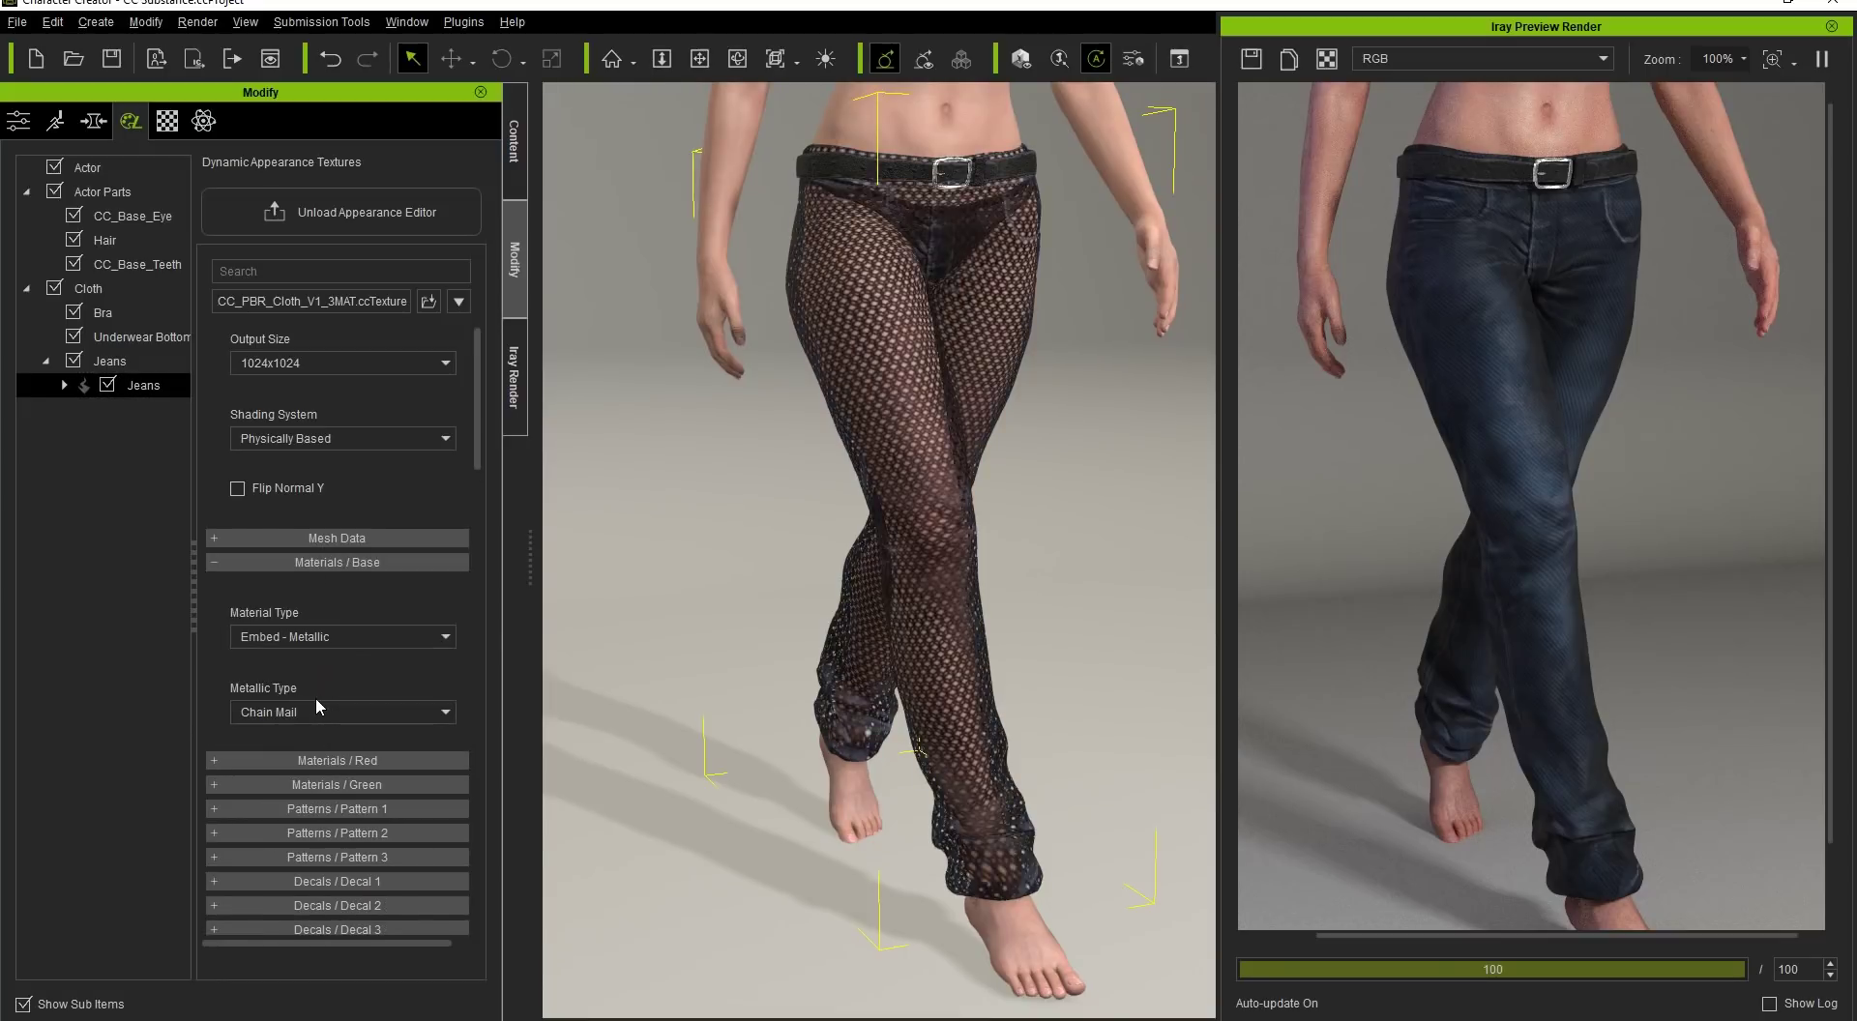
# Step: Adjust the base material's transform: scale 4.11, width 4.00, plus shear and rotation
pyautogui.click(64, 385)
pyautogui.moveTo(193, 460); pyautogui.dragTo(237, 460)
pyautogui.click(162, 580)
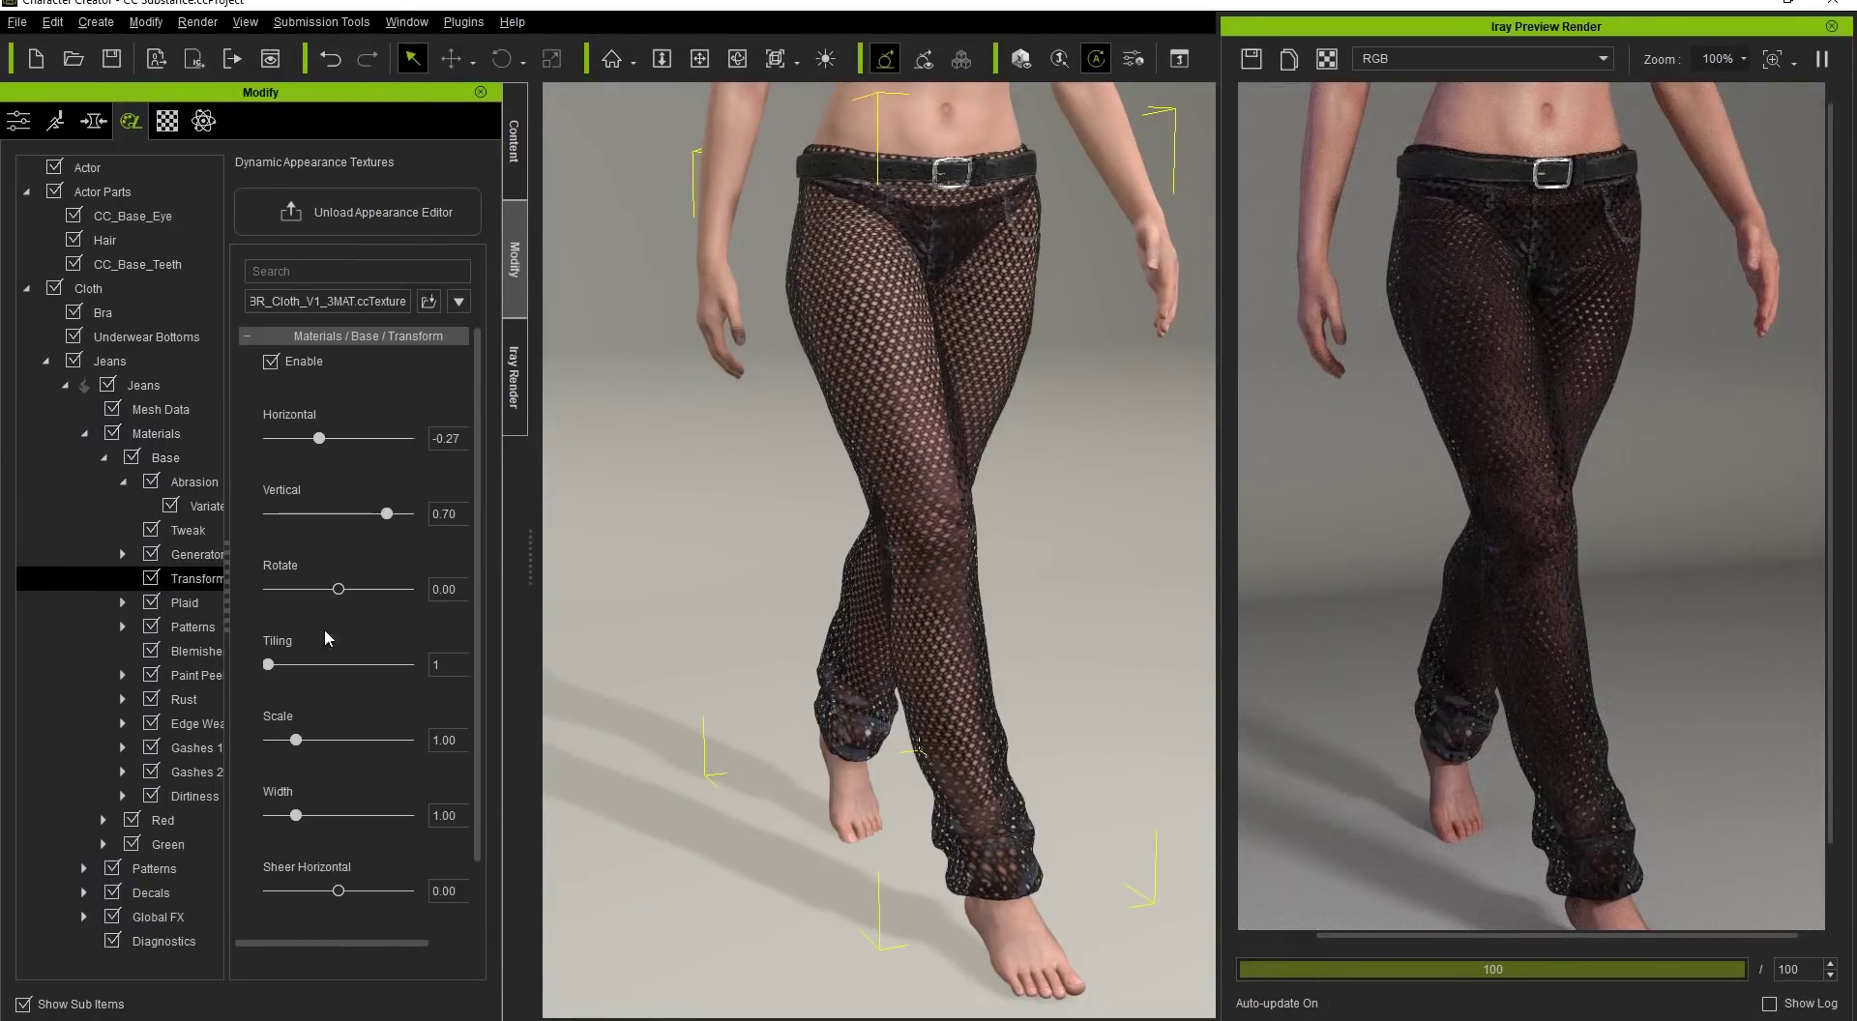
pyautogui.moveTo(296, 740); pyautogui.dragTo(383, 740)
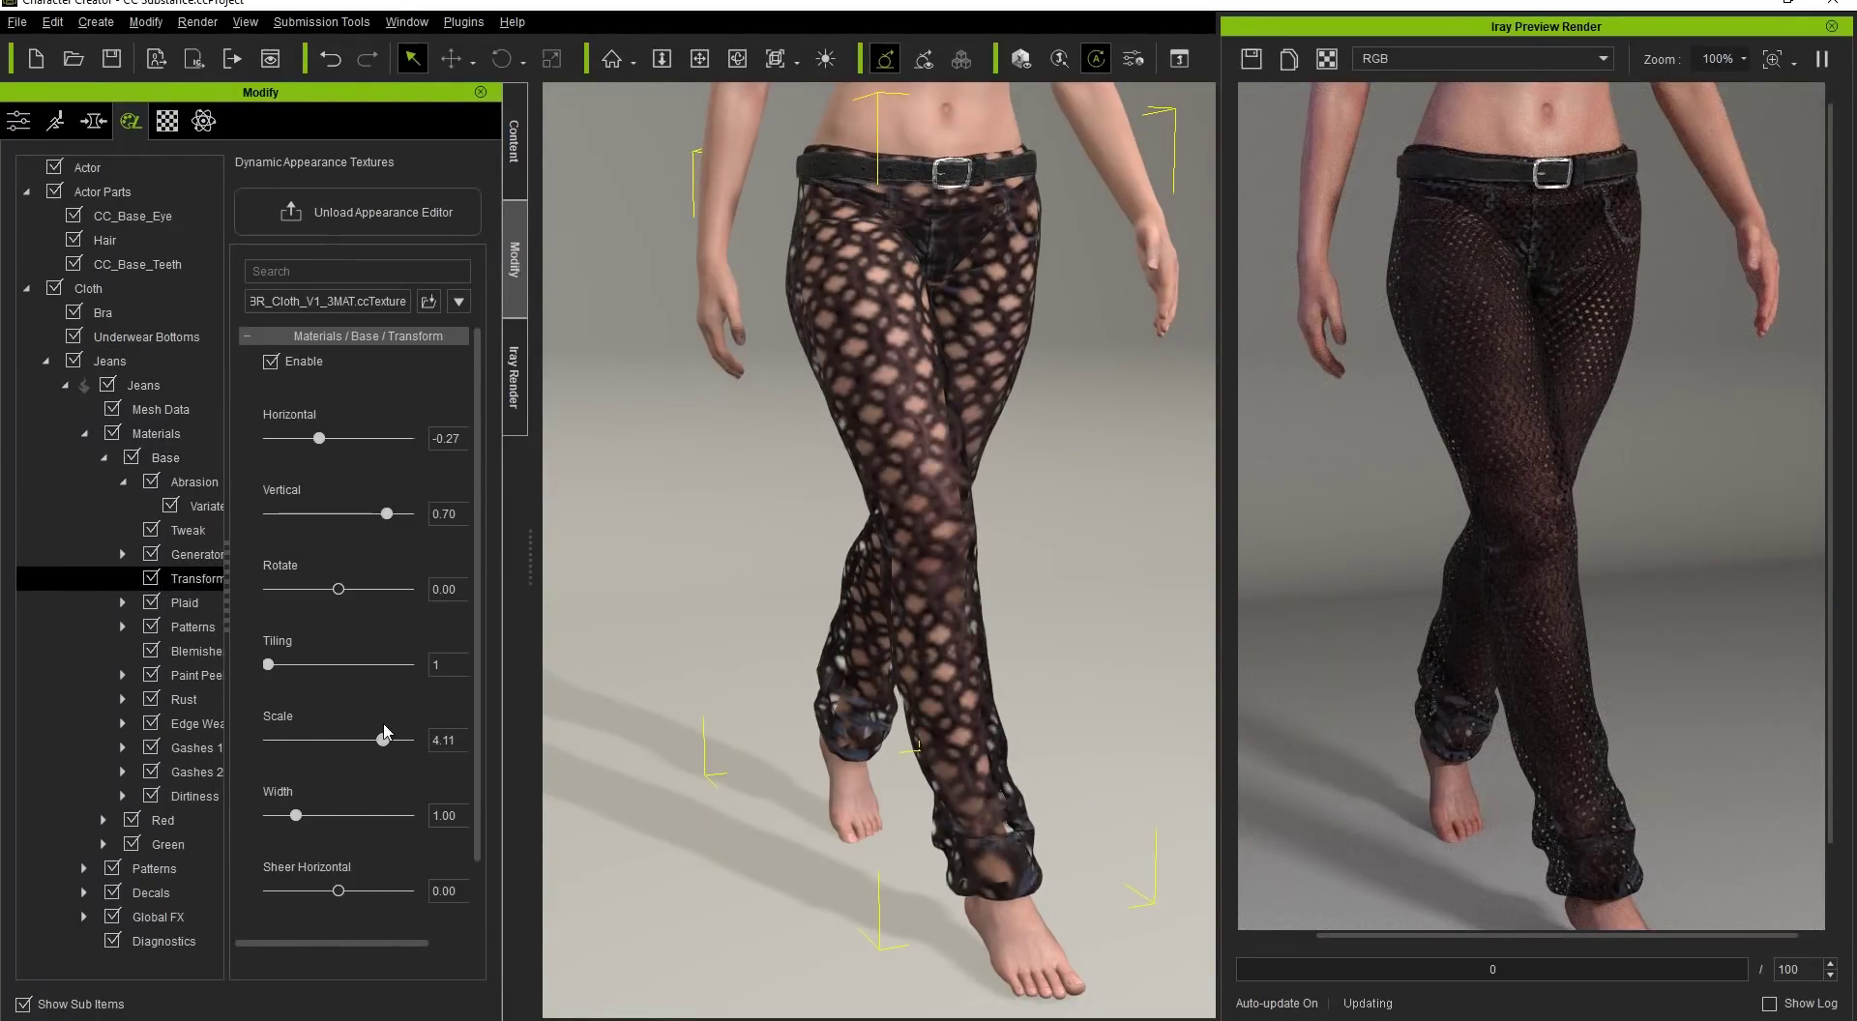
pyautogui.moveTo(296, 816); pyautogui.dragTo(380, 815)
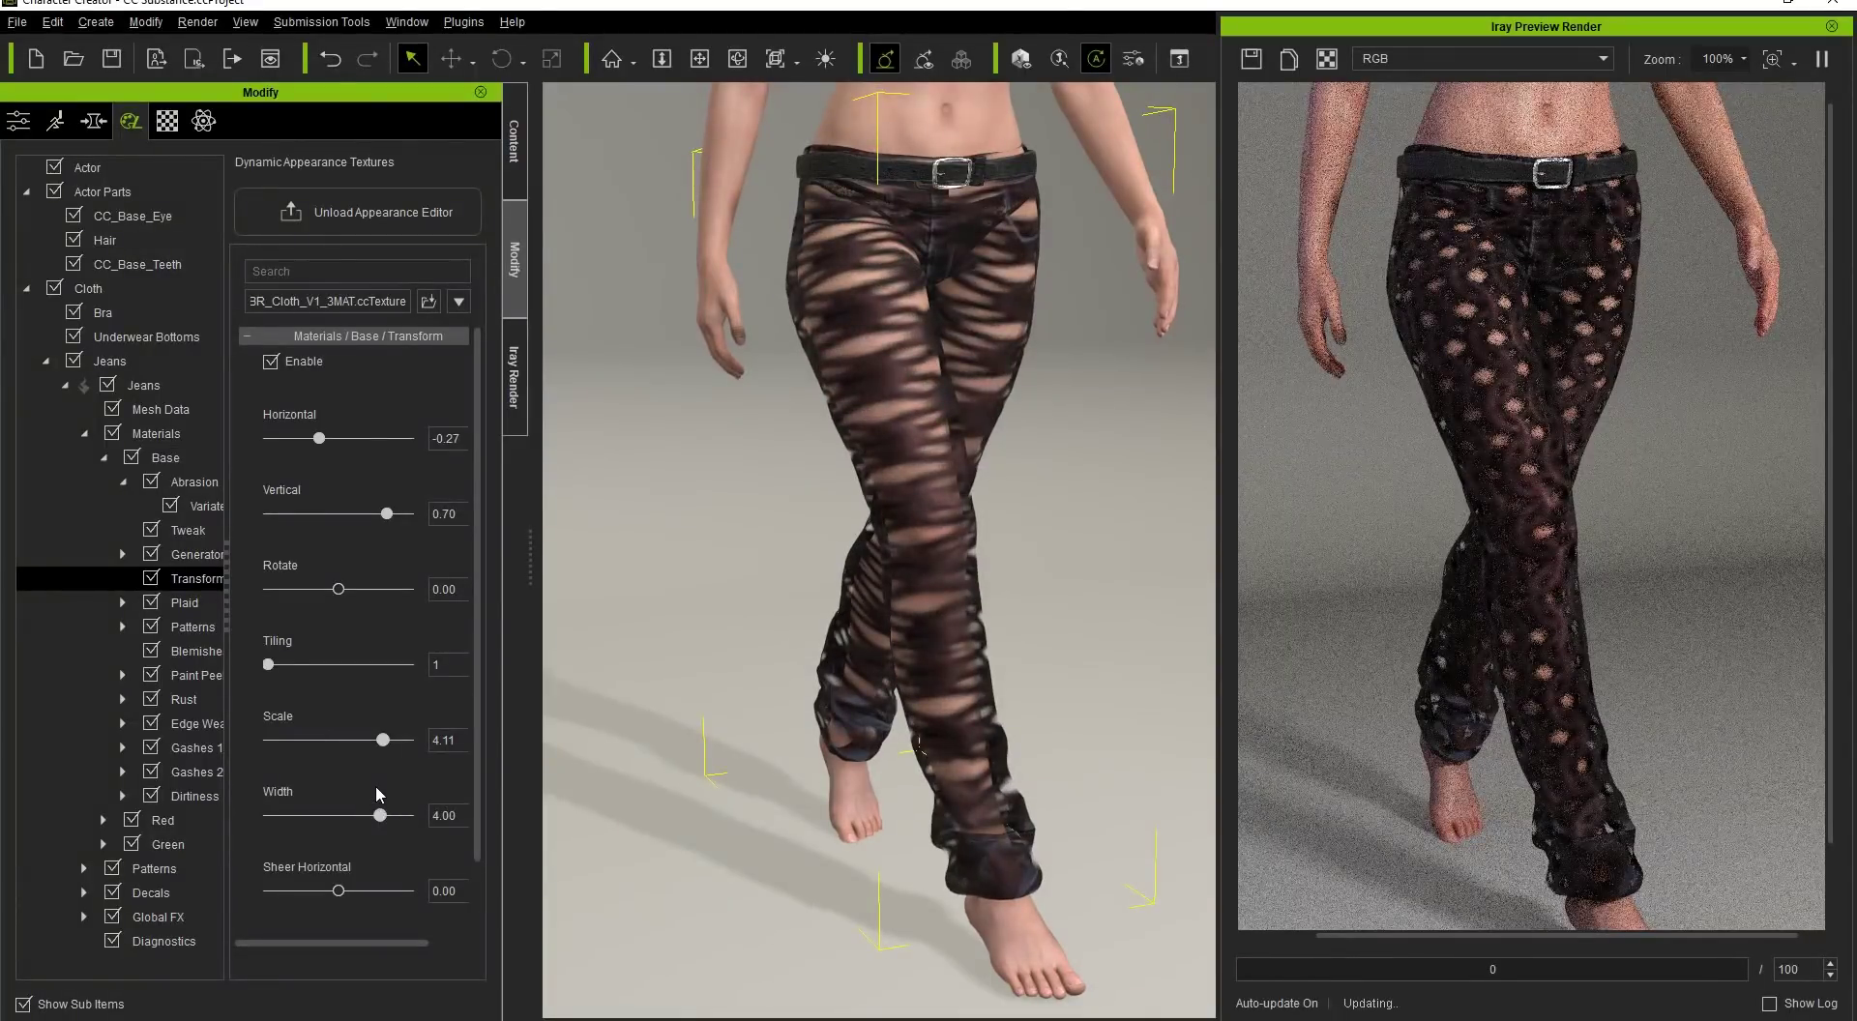
pyautogui.moveTo(338, 891); pyautogui.dragTo(359, 891)
pyautogui.moveTo(338, 589); pyautogui.dragTo(324, 589)
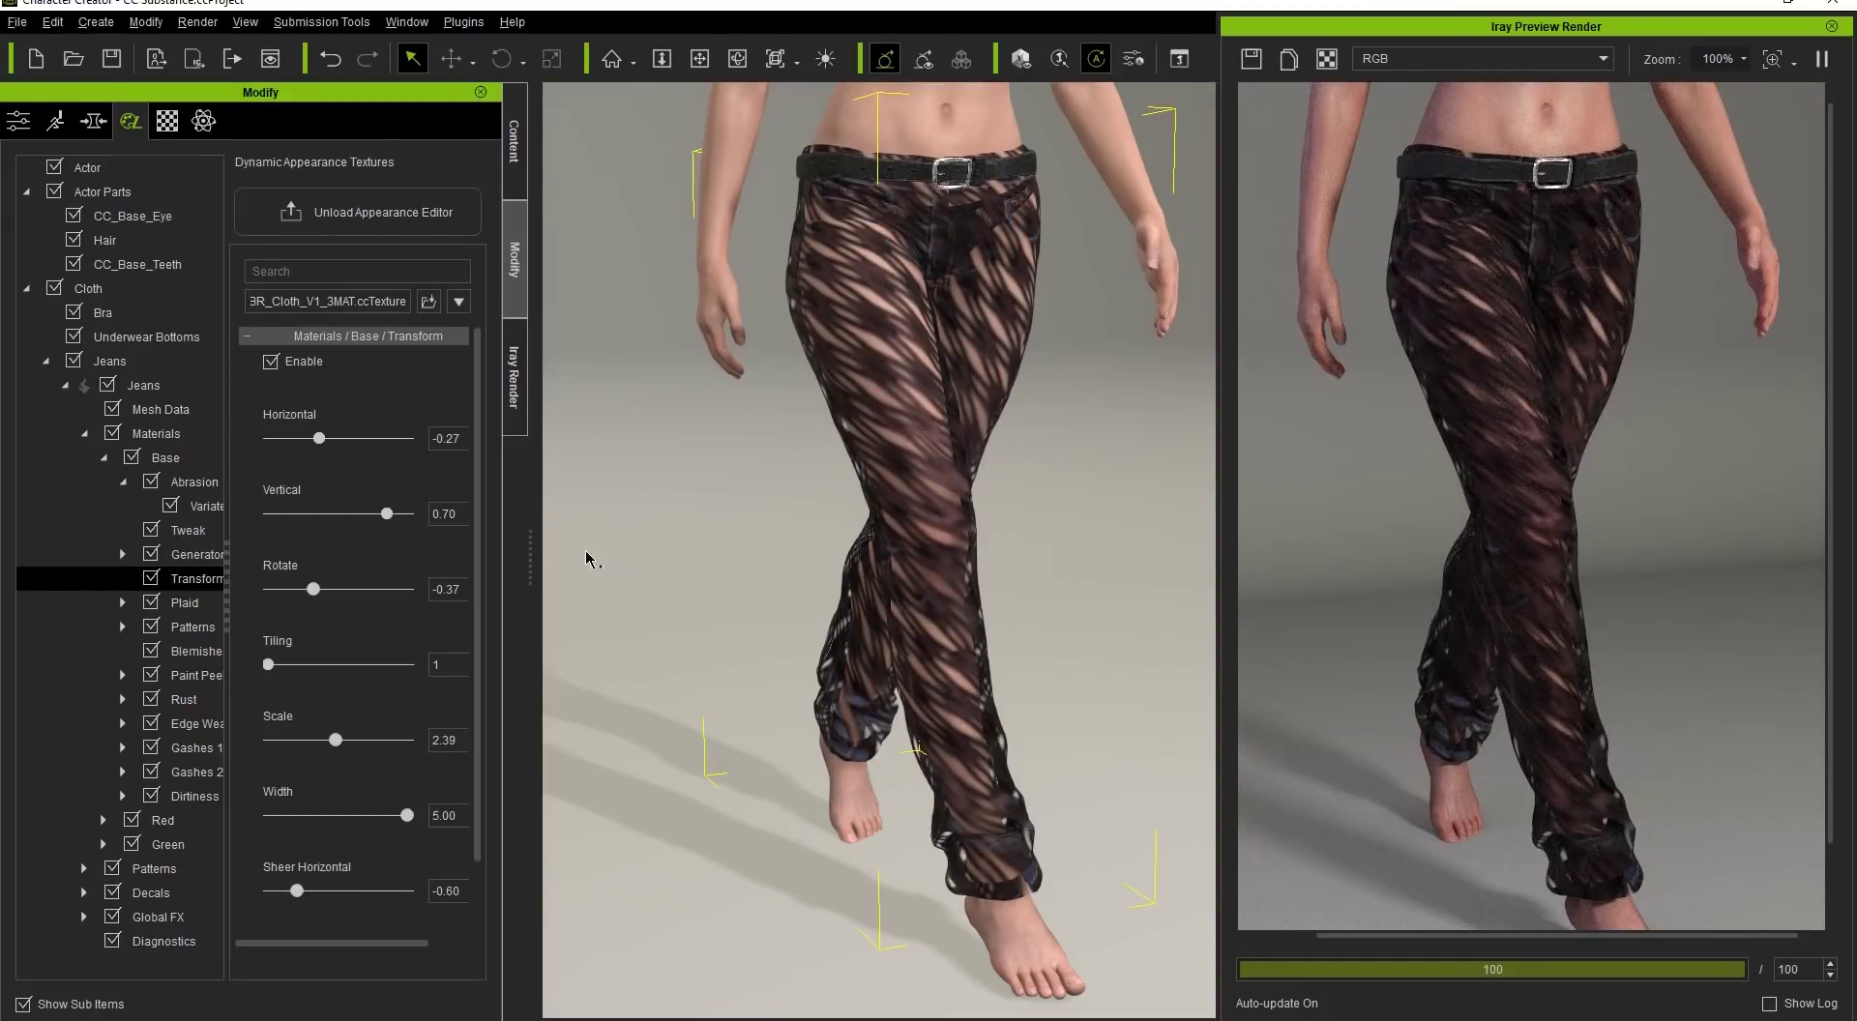
# Step: Set the Materials/Red material type to Embed - Metallic chain mail
pyautogui.click(104, 458)
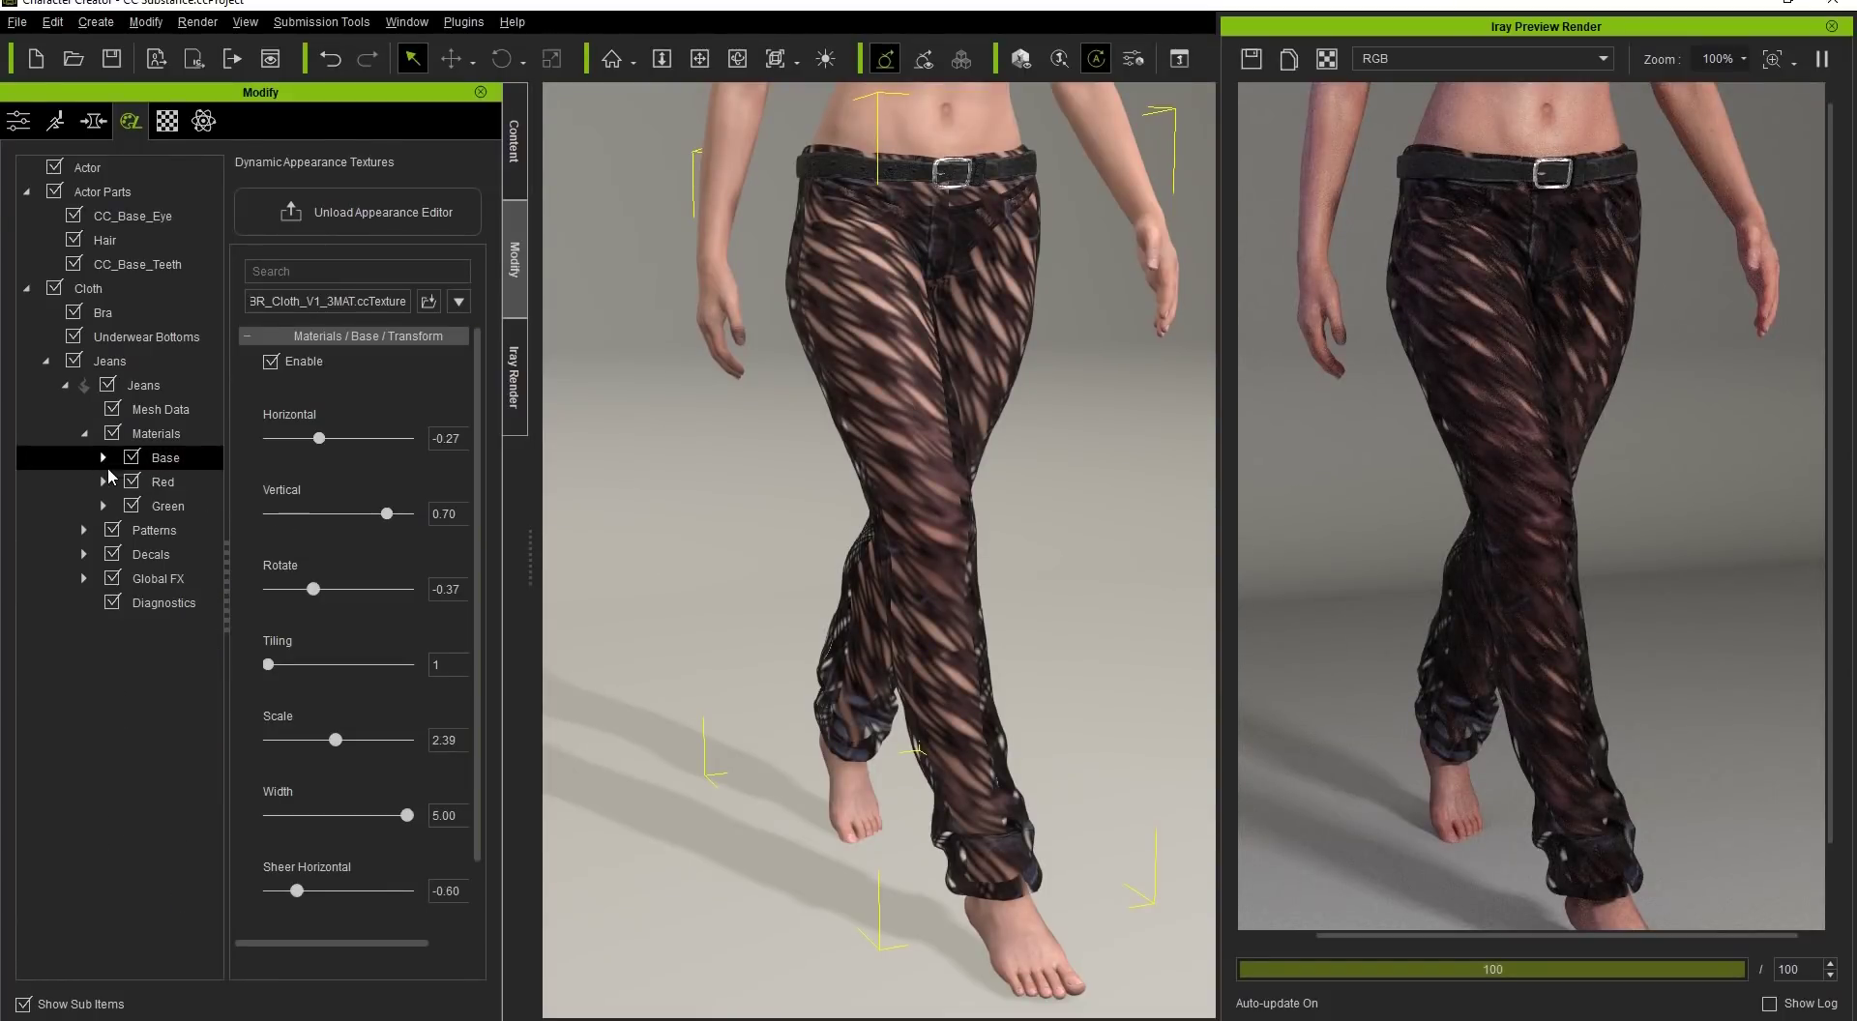
pyautogui.click(145, 482)
pyautogui.click(354, 336)
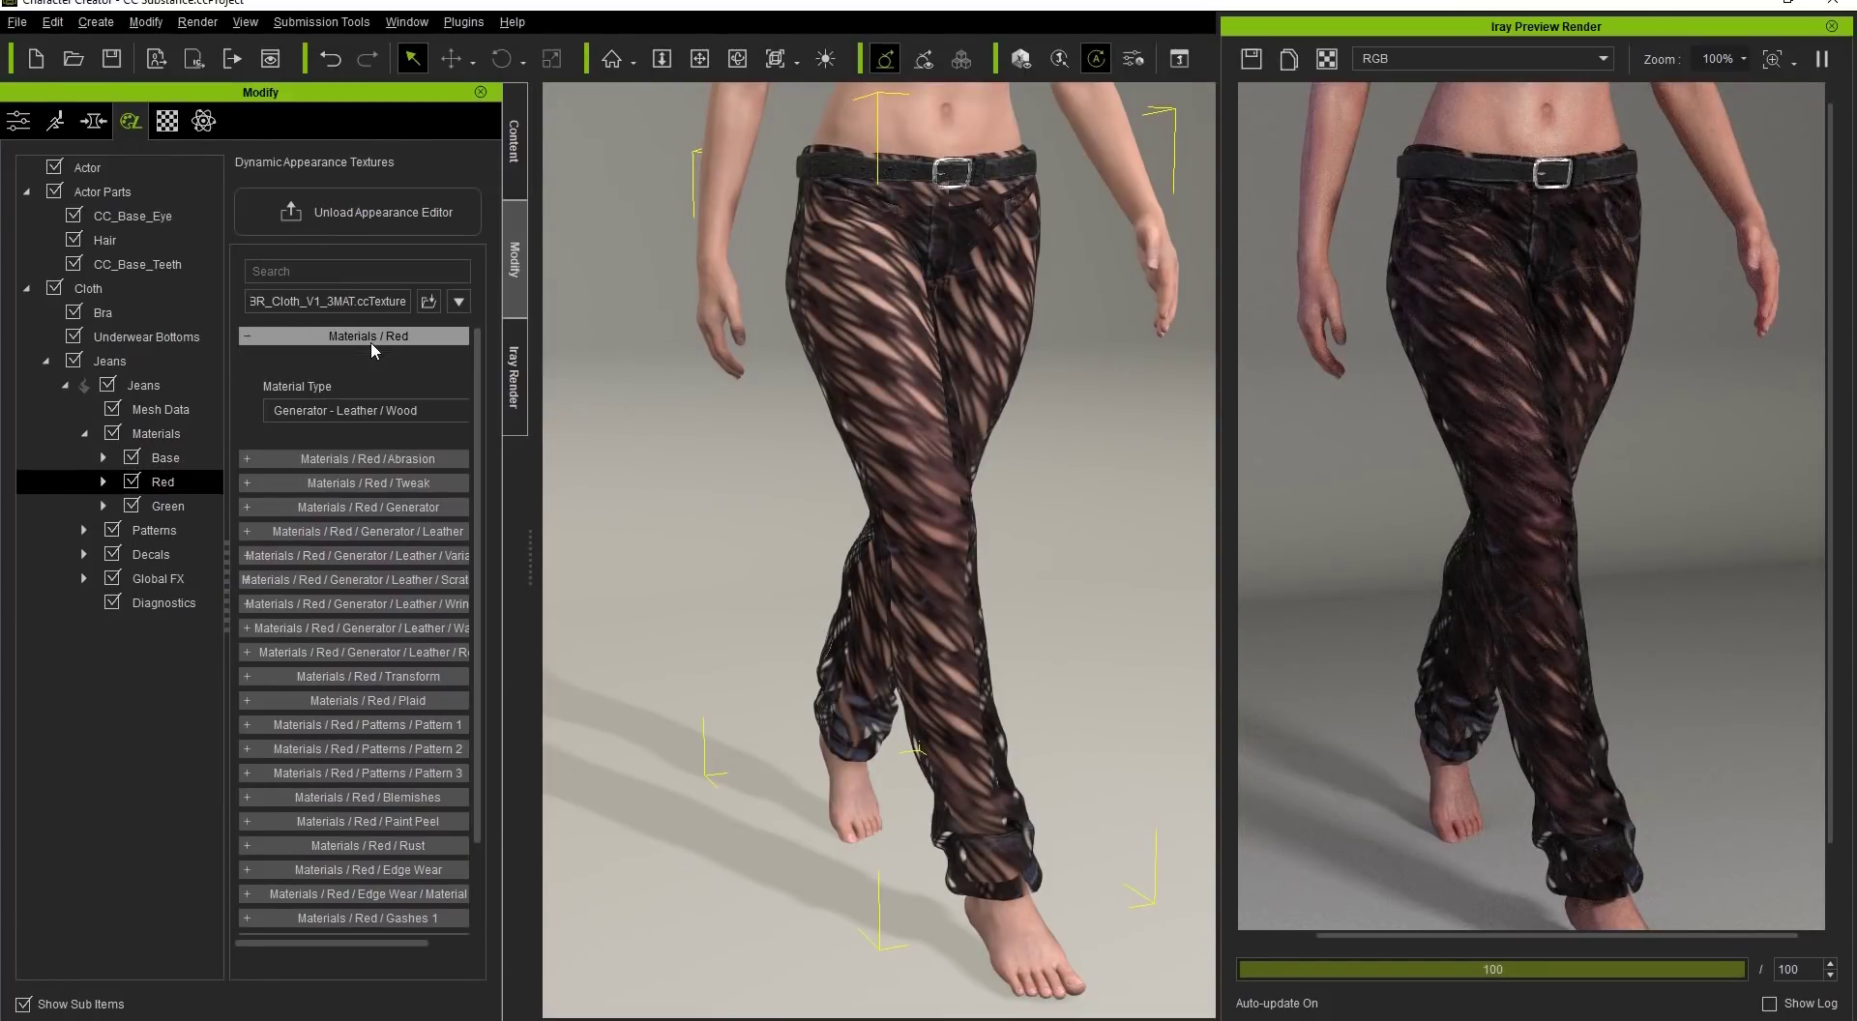
pyautogui.click(350, 412)
pyautogui.click(339, 476)
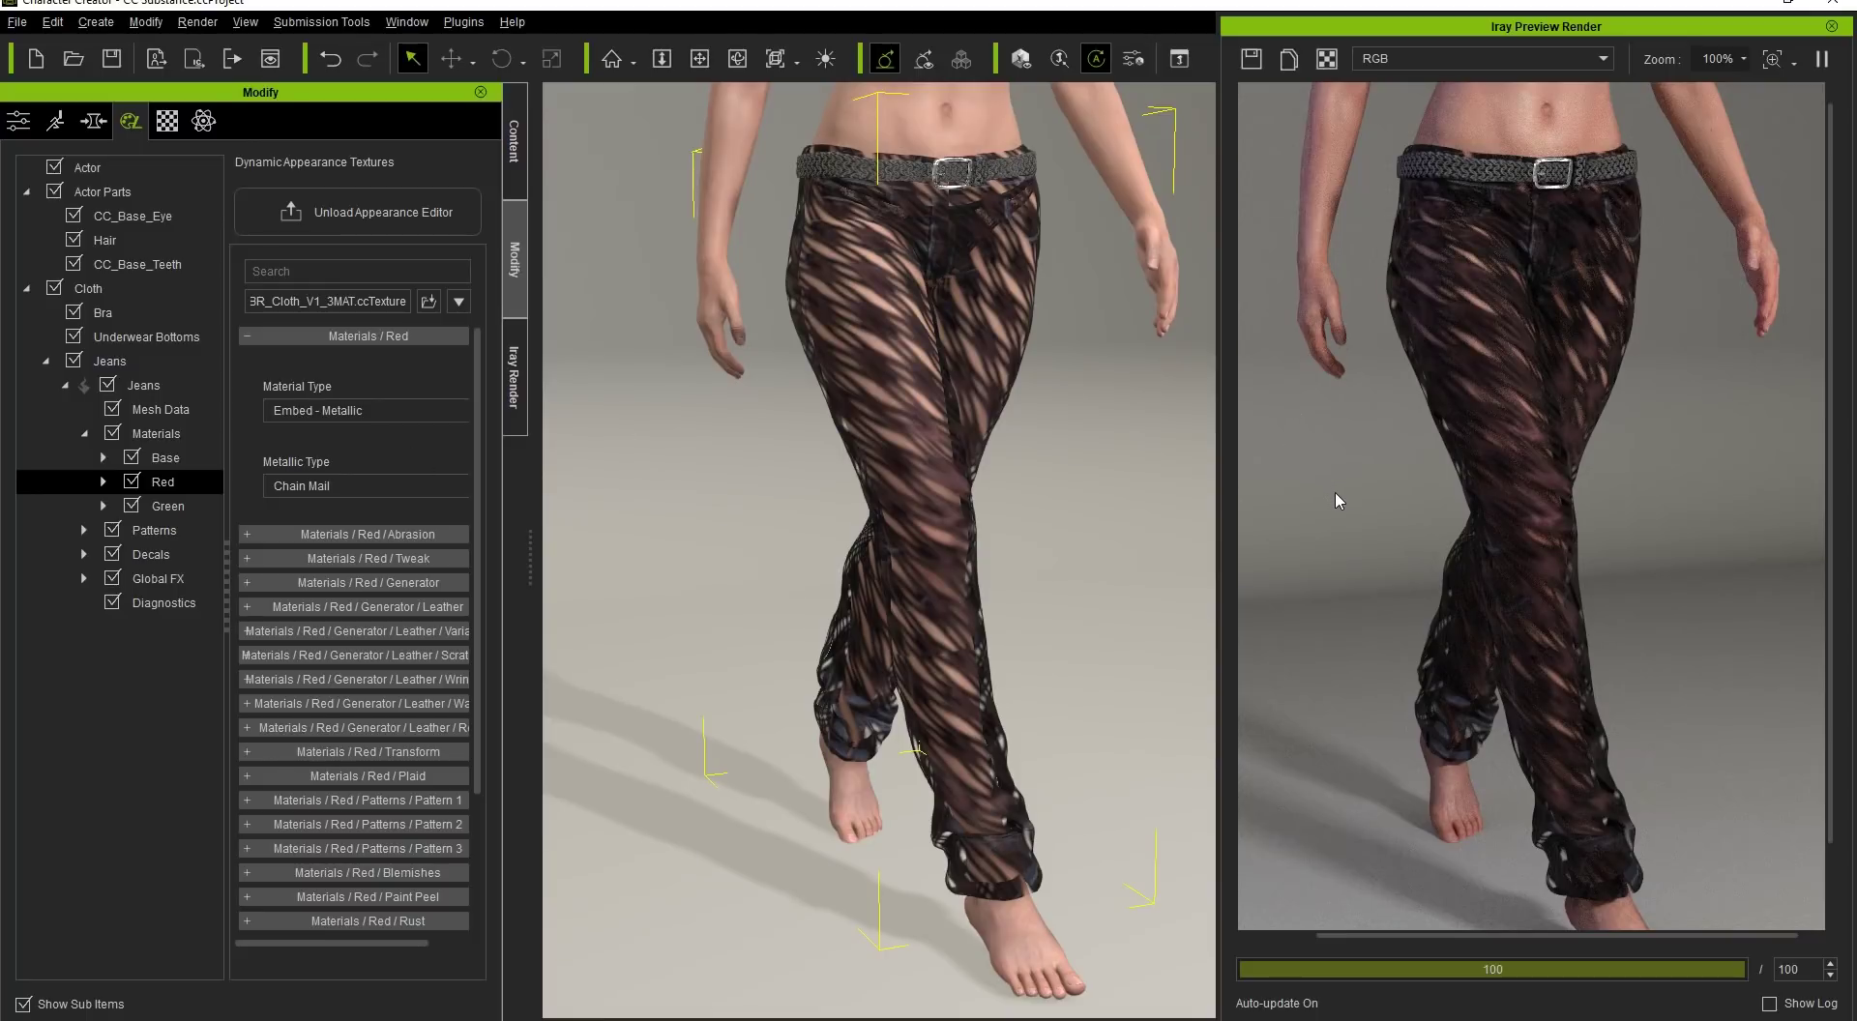
# Step: Set the jeans' Decal 1 type to Screw Strip in the Decals group
pyautogui.click(85, 555)
pyautogui.click(151, 554)
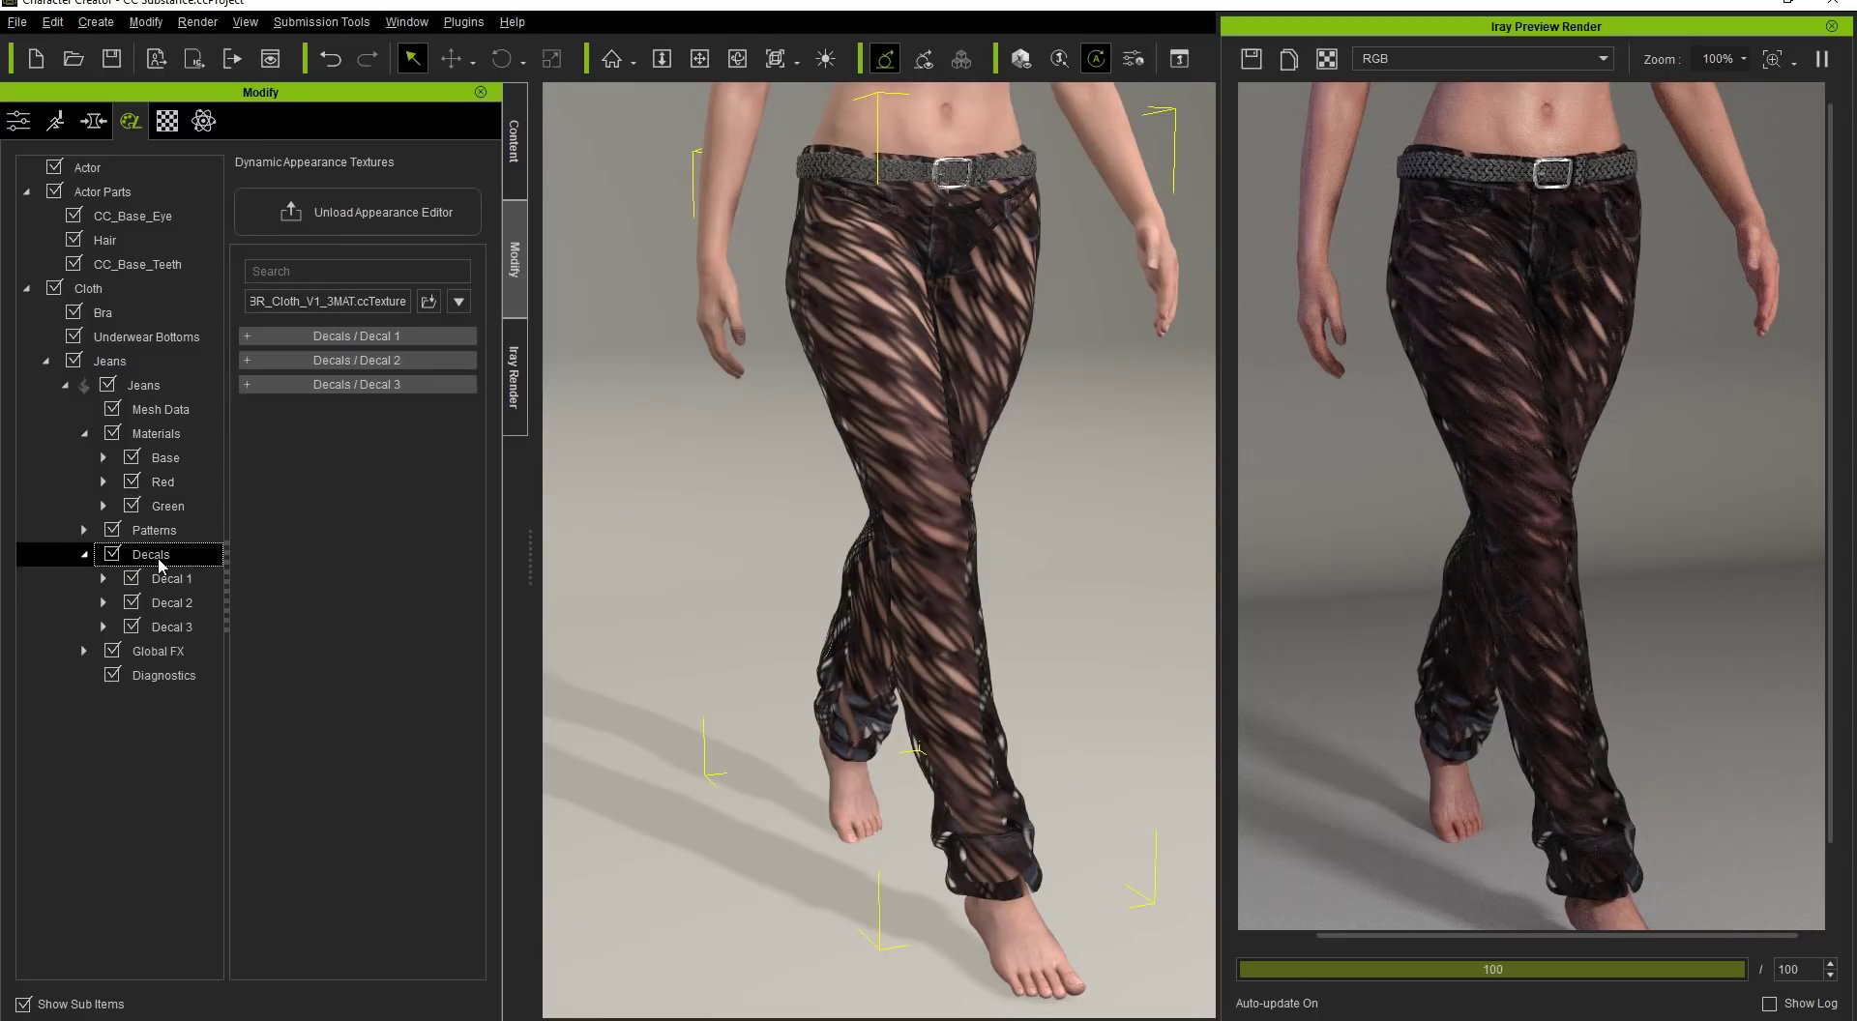
pyautogui.click(172, 578)
pyautogui.click(320, 335)
pyautogui.click(297, 413)
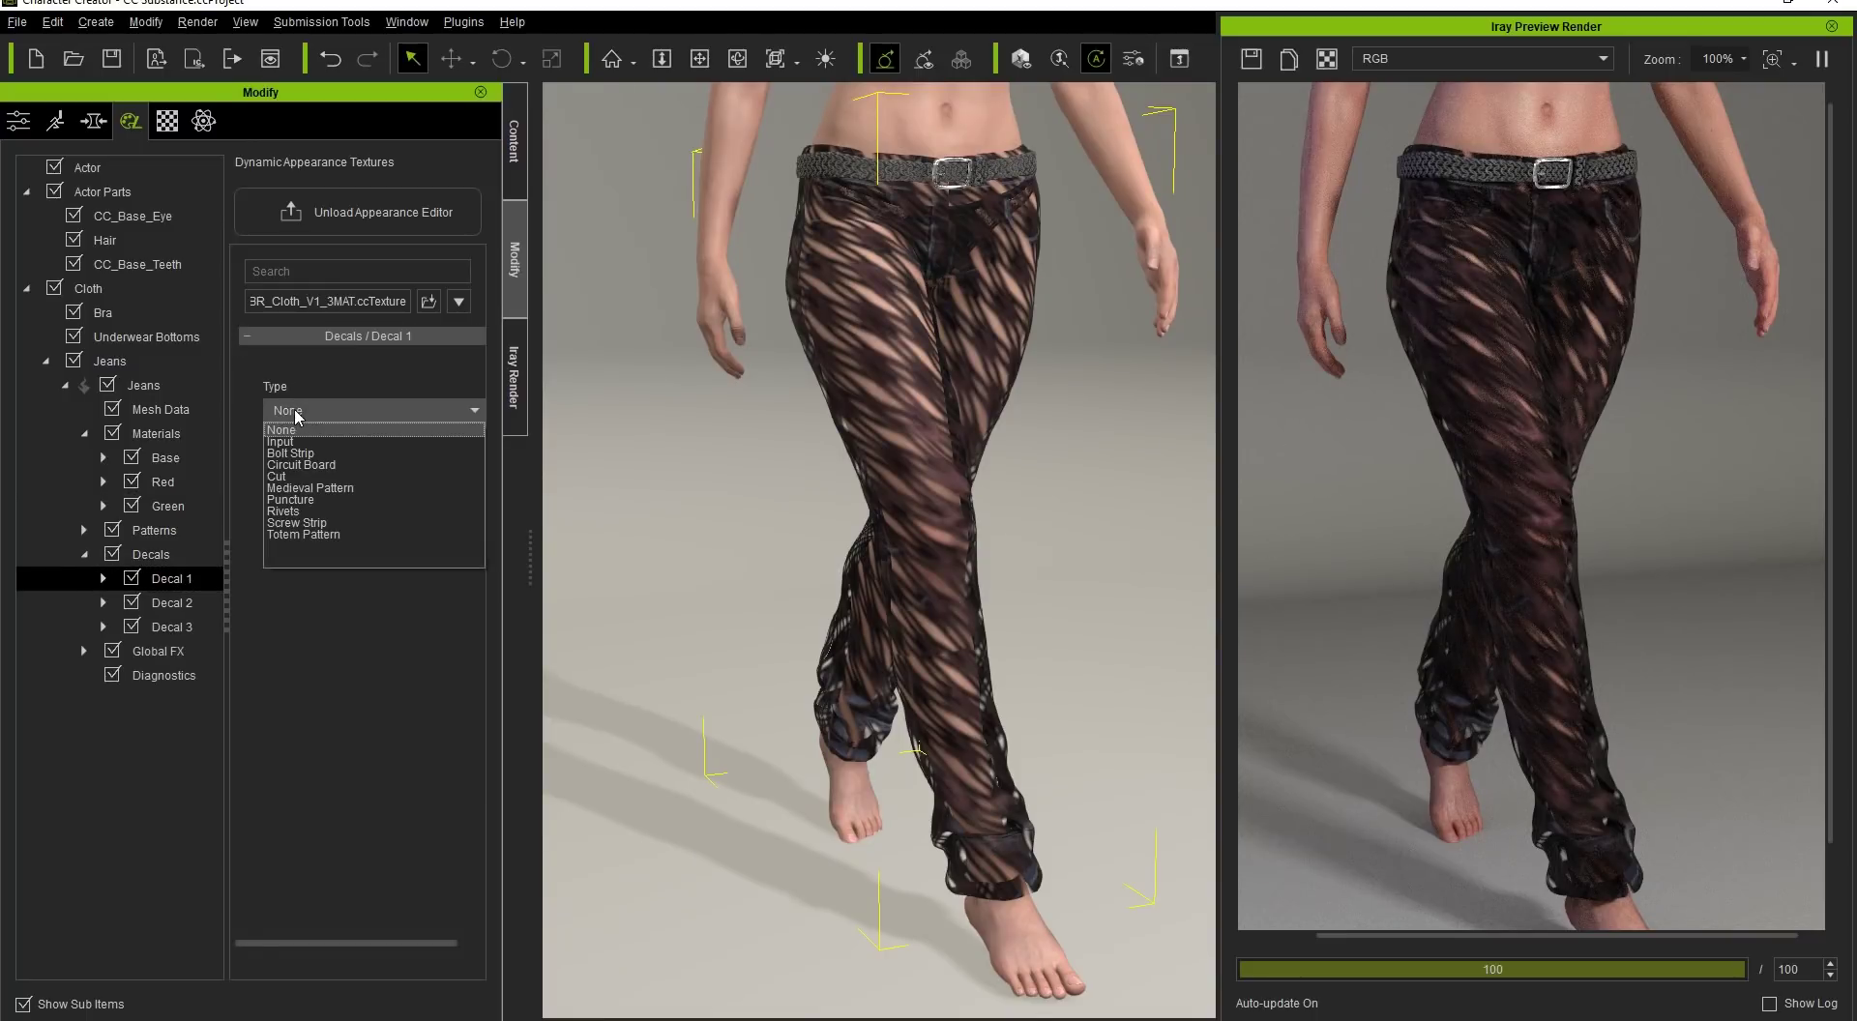
pyautogui.click(308, 522)
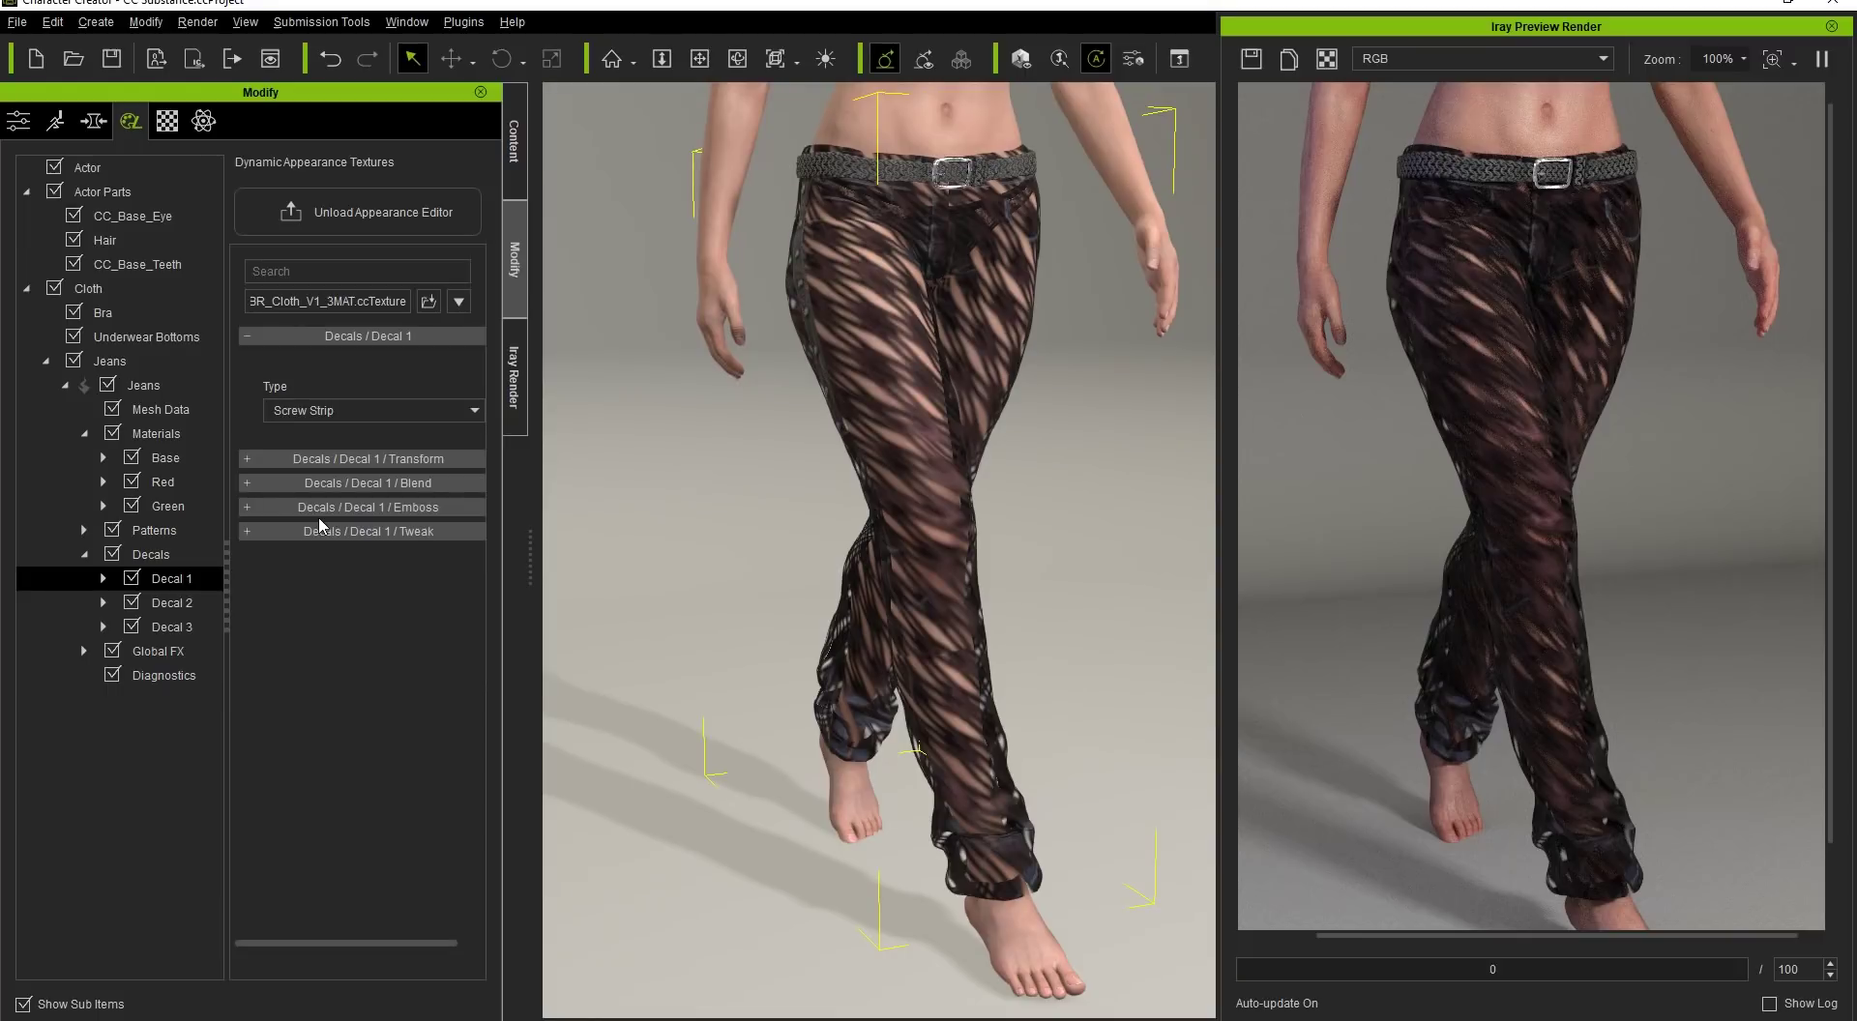
pyautogui.click(368, 459)
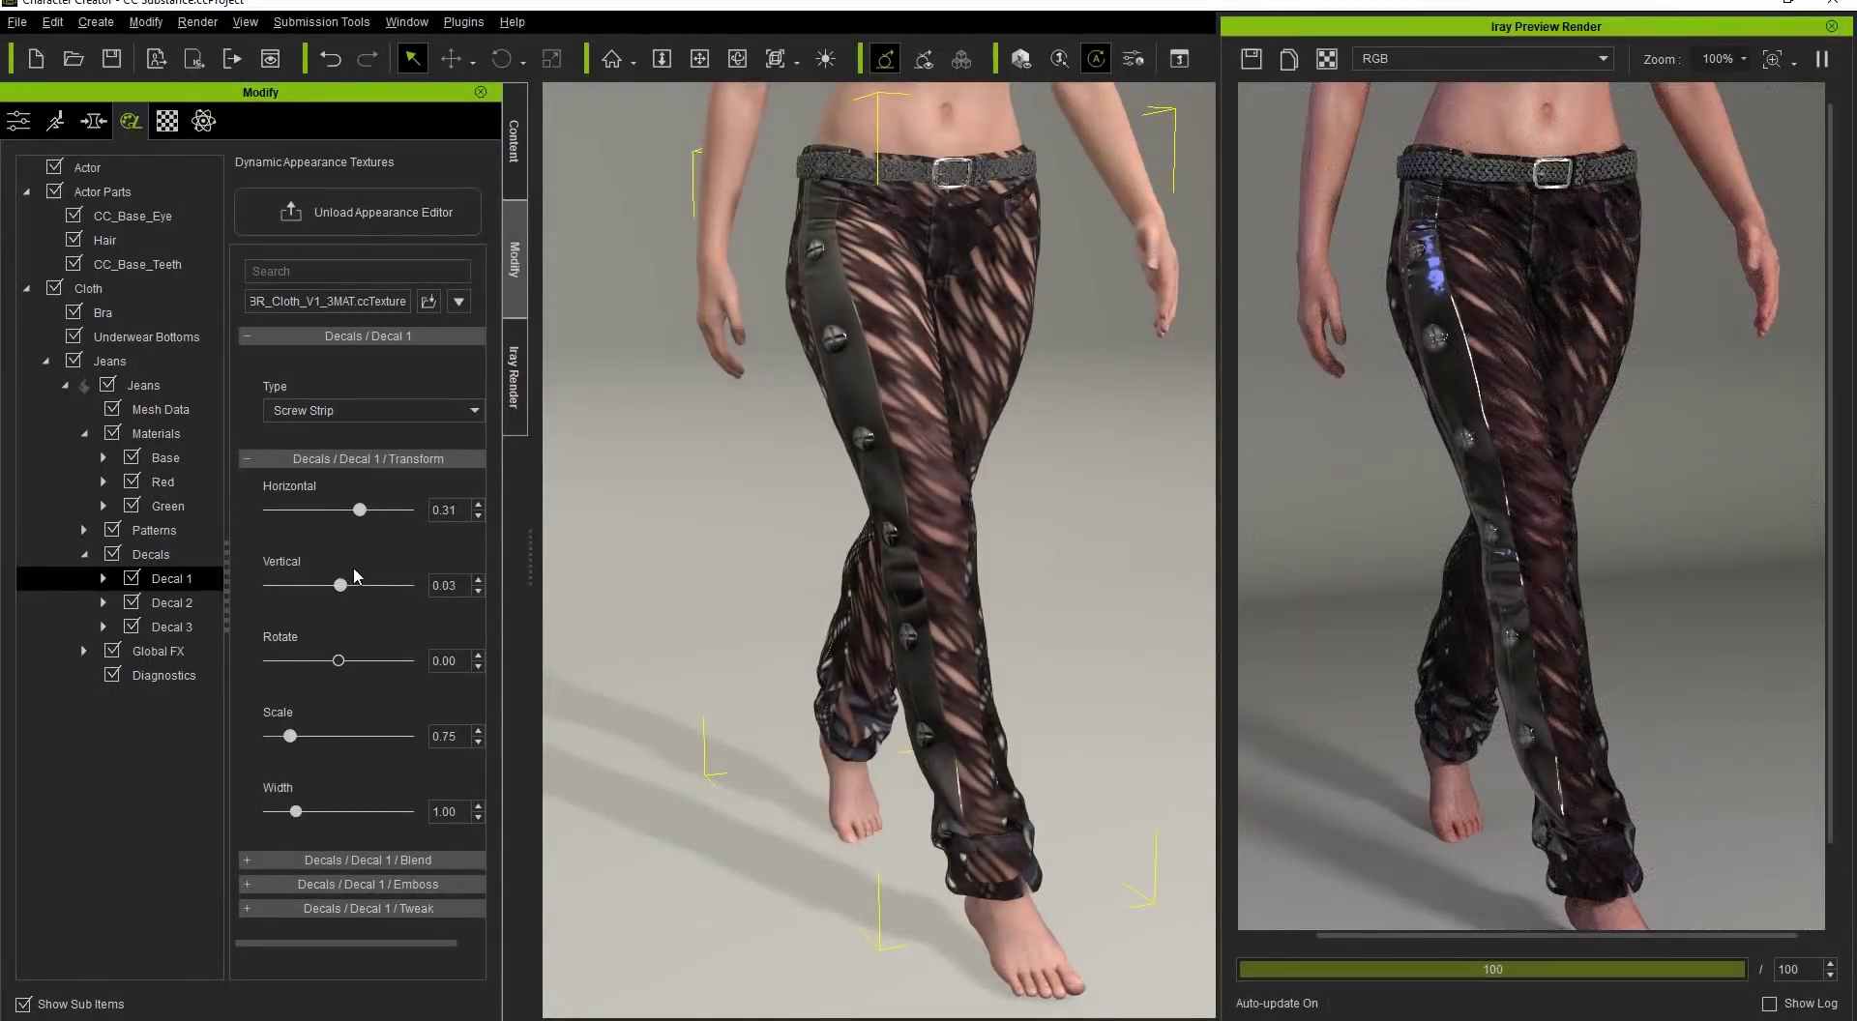
# Step: Set Decal 2 to Medieval Pattern, offset 0.27, scale 0.21, and move it to the hip
pyautogui.click(172, 602)
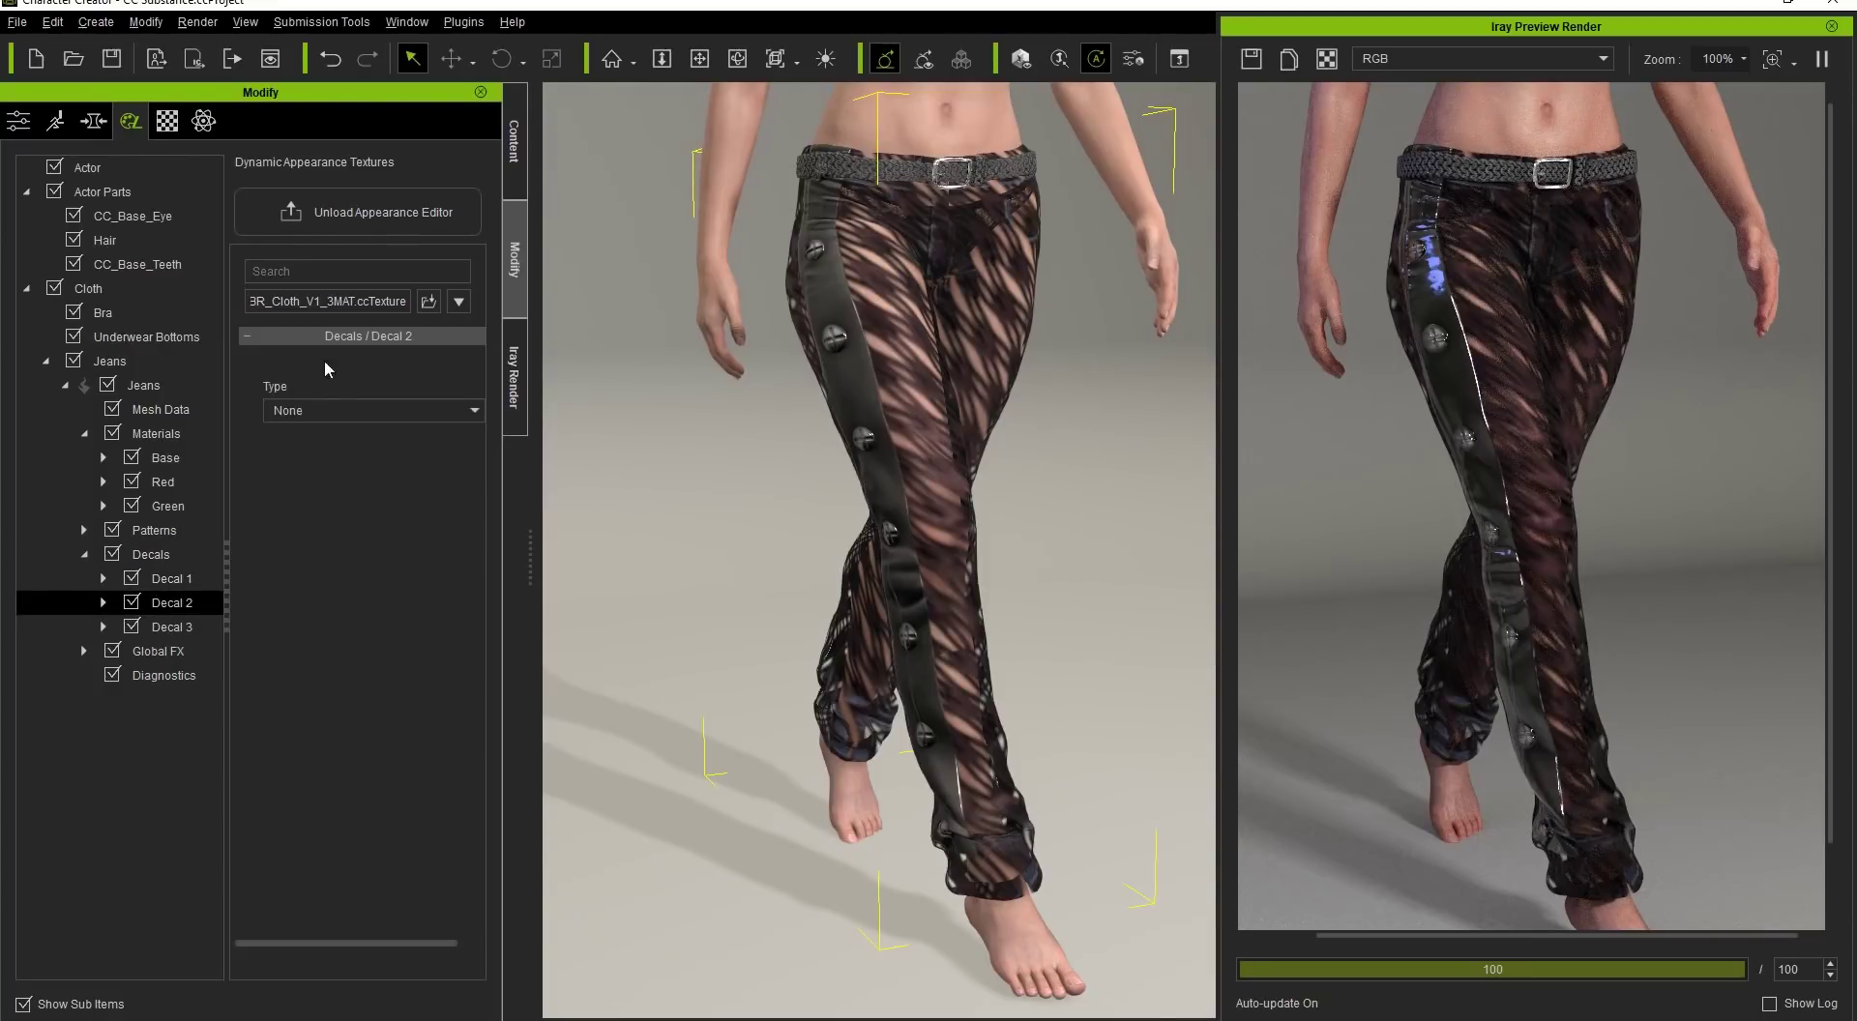
pyautogui.click(310, 410)
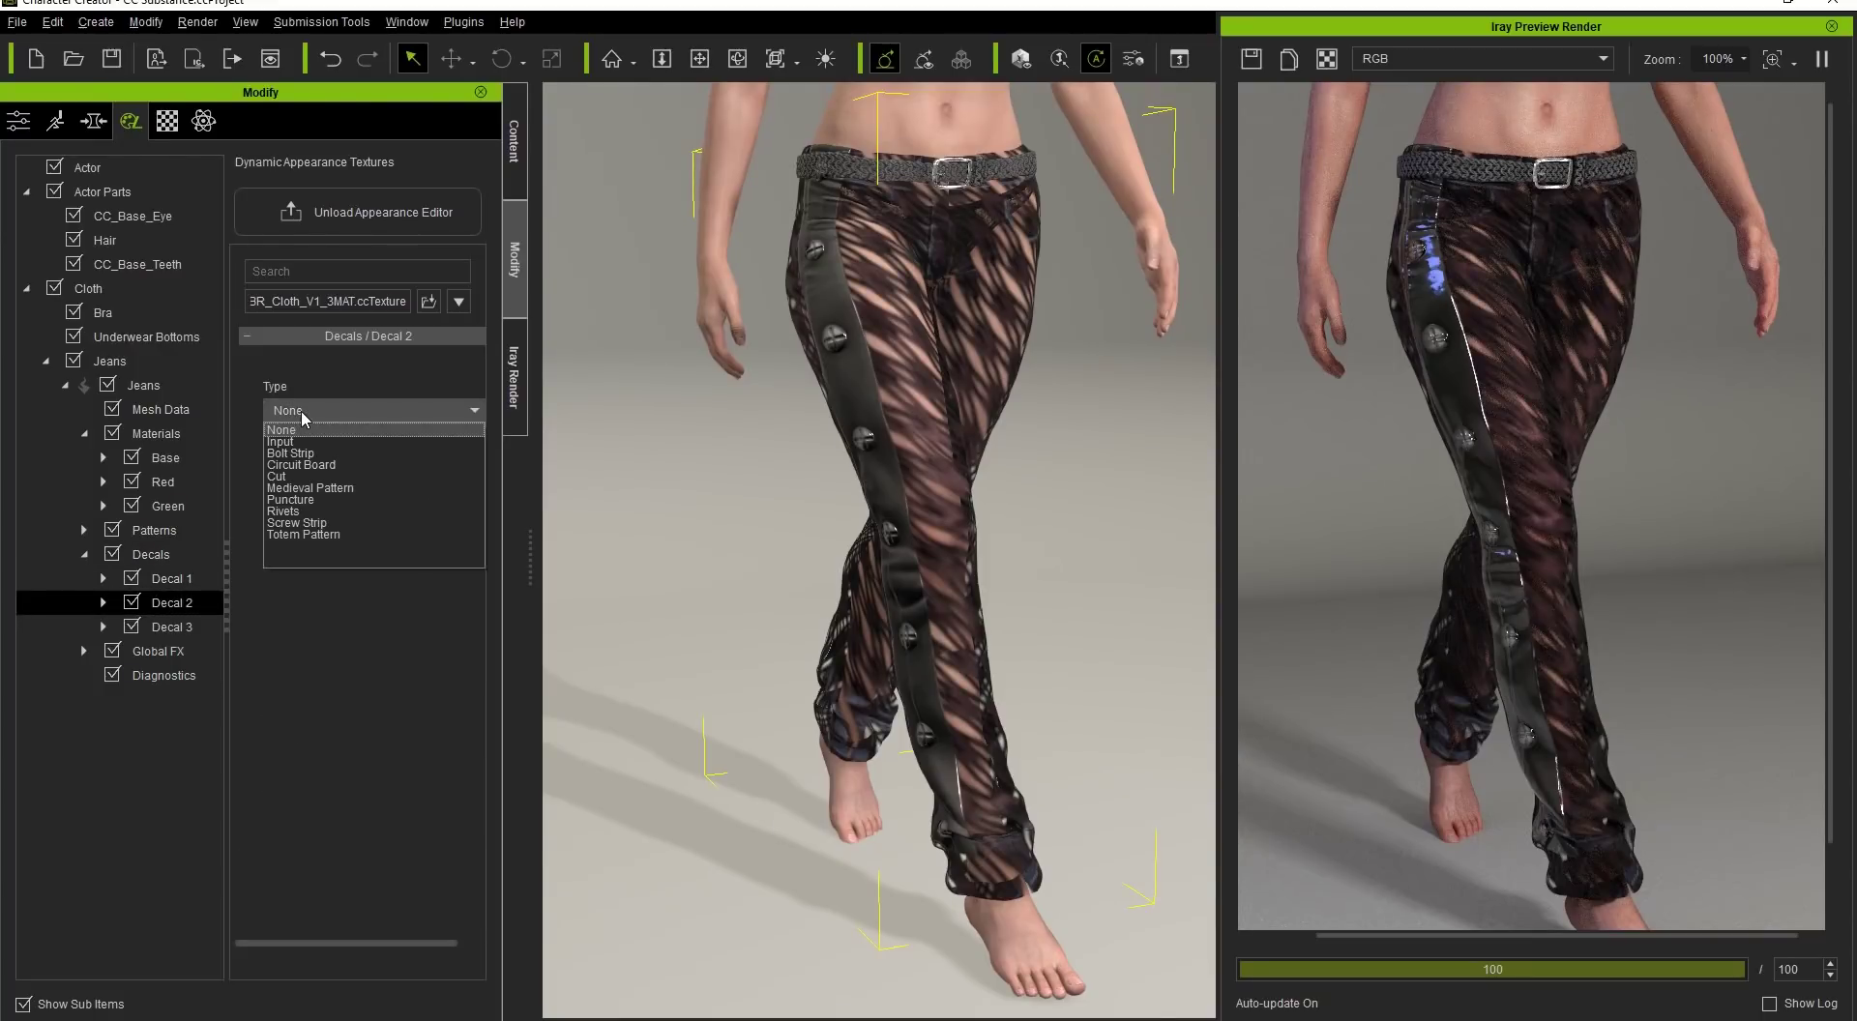
pyautogui.click(304, 490)
pyautogui.click(339, 460)
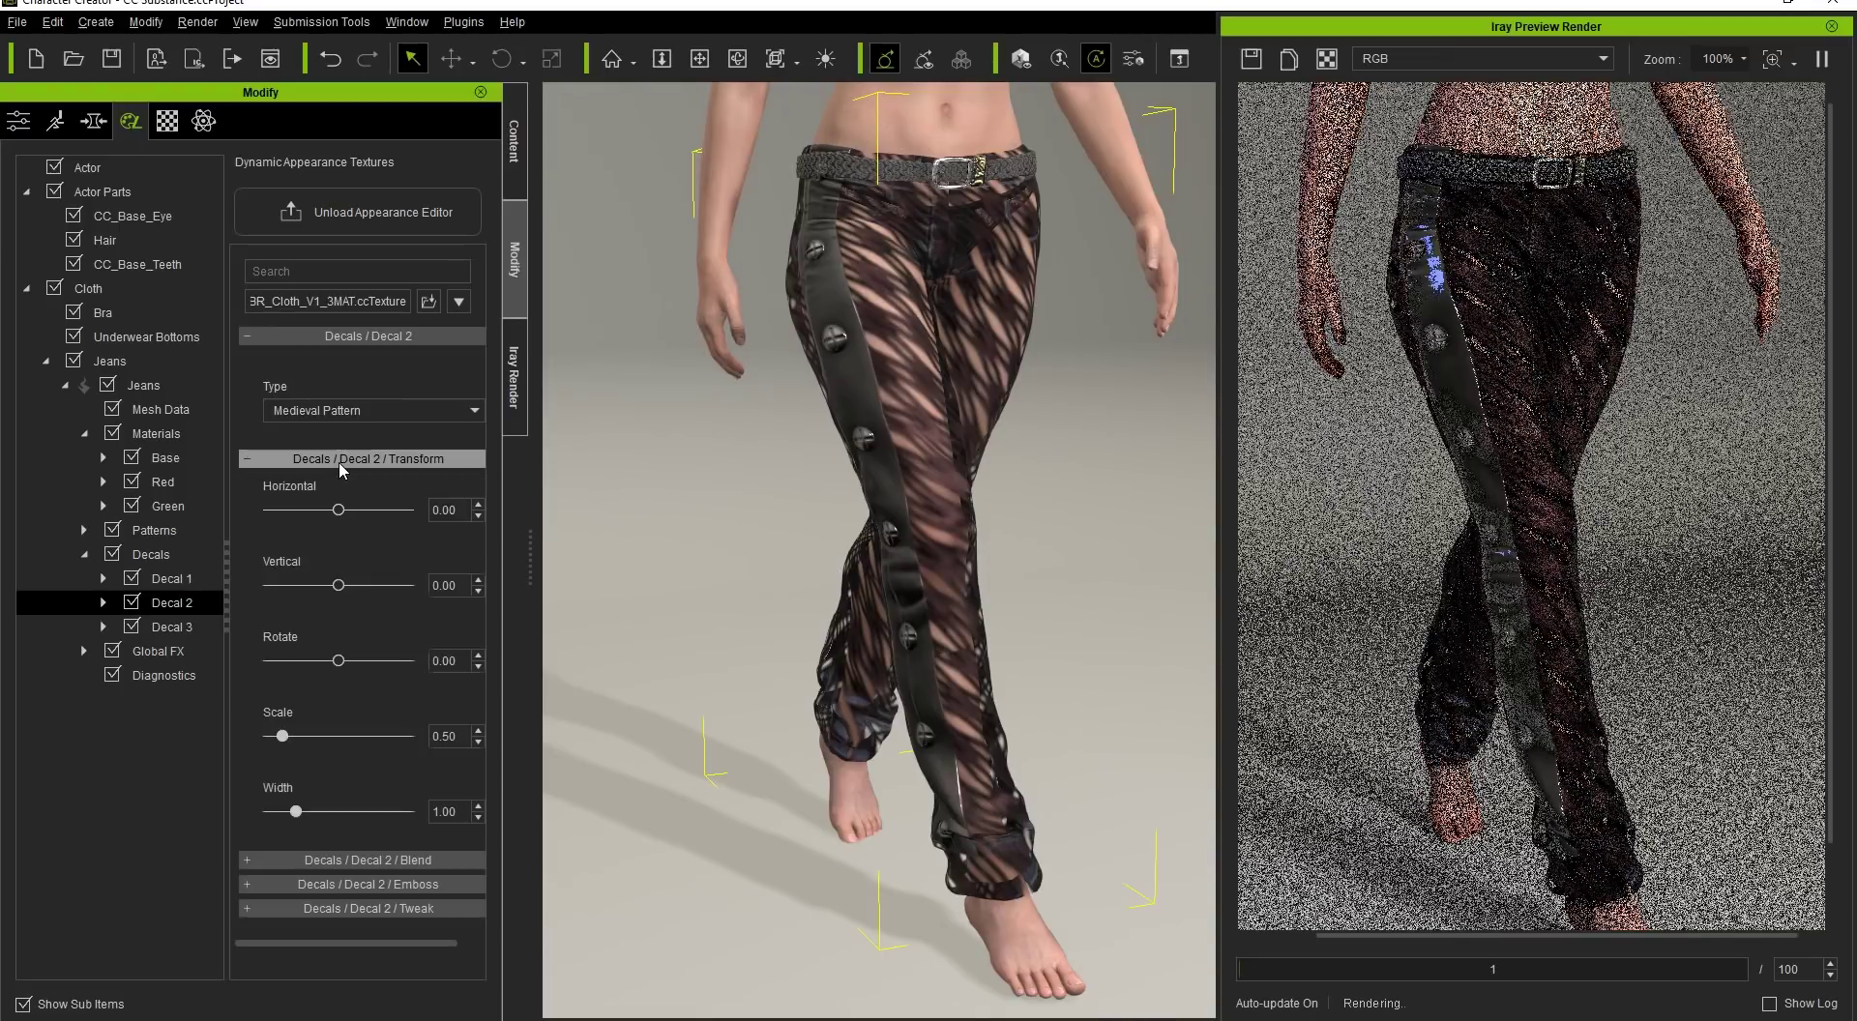
pyautogui.moveTo(339, 510); pyautogui.dragTo(357, 510)
pyautogui.moveTo(283, 736); pyautogui.dragTo(275, 736)
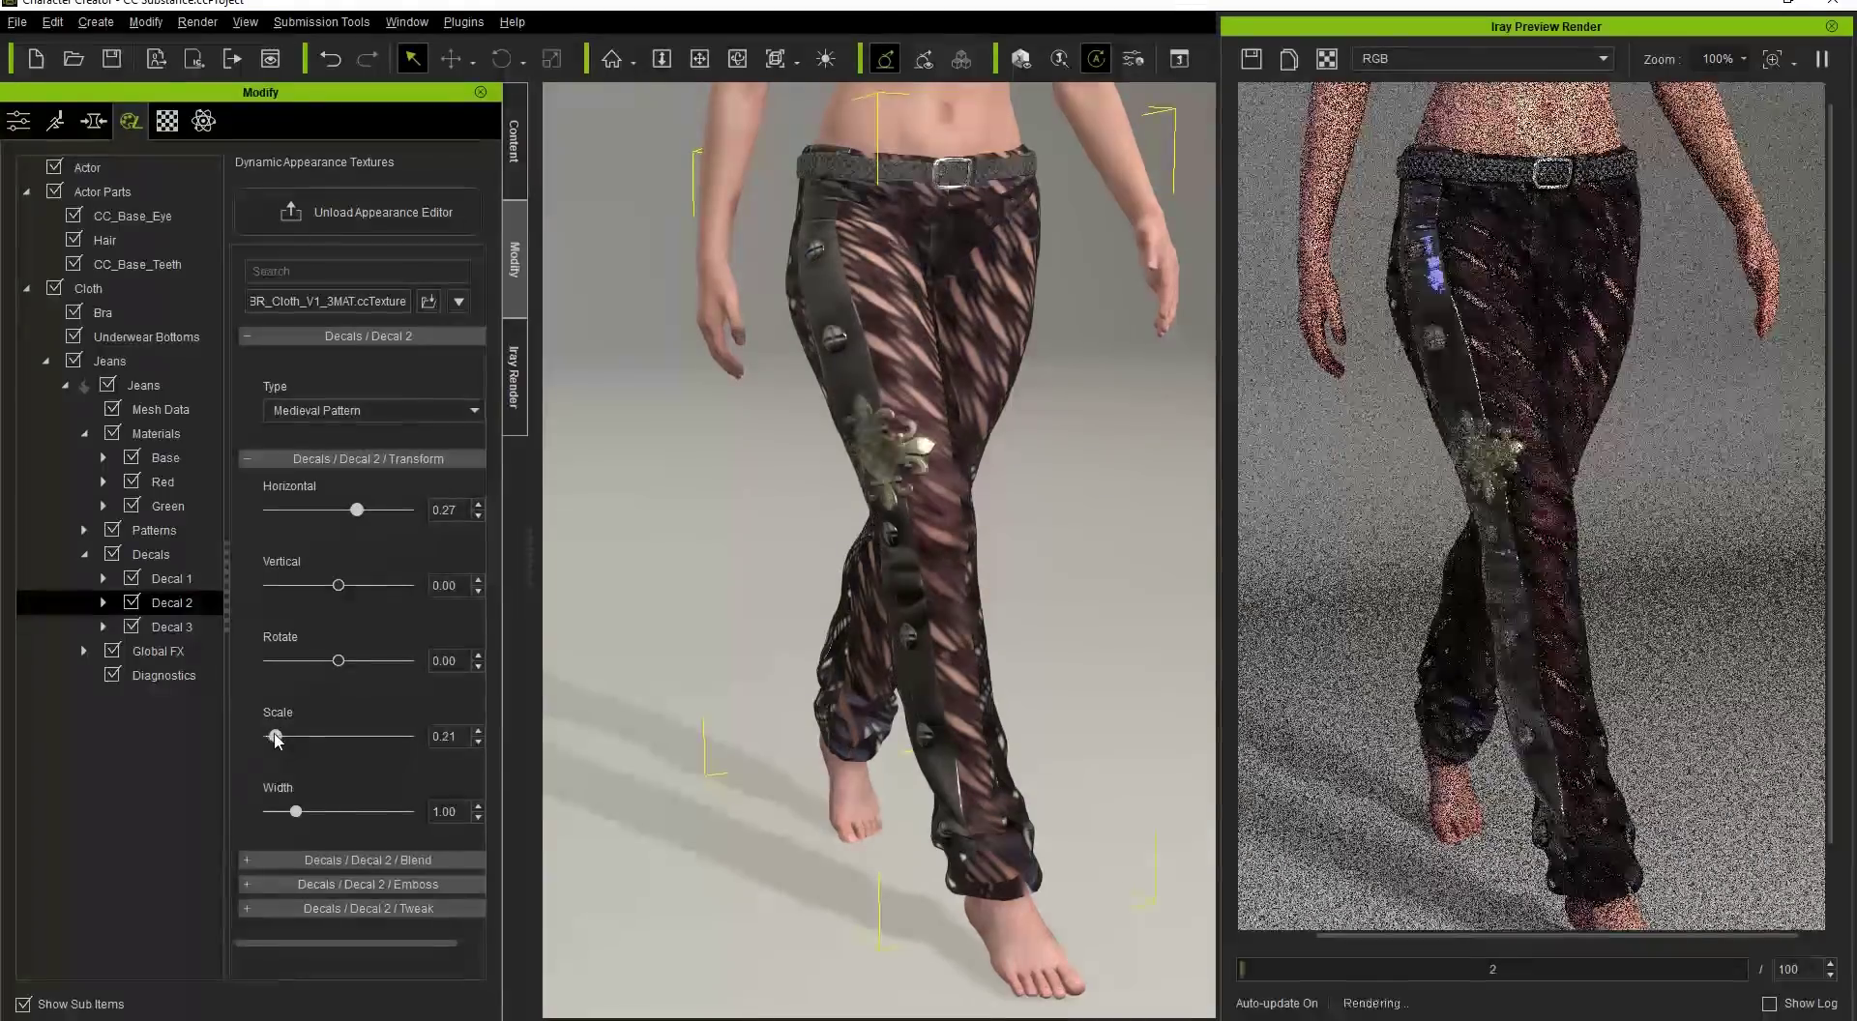
pyautogui.moveTo(338, 585); pyautogui.dragTo(328, 585)
pyautogui.moveTo(830, 597); pyautogui.dragTo(735, 561, button='right')
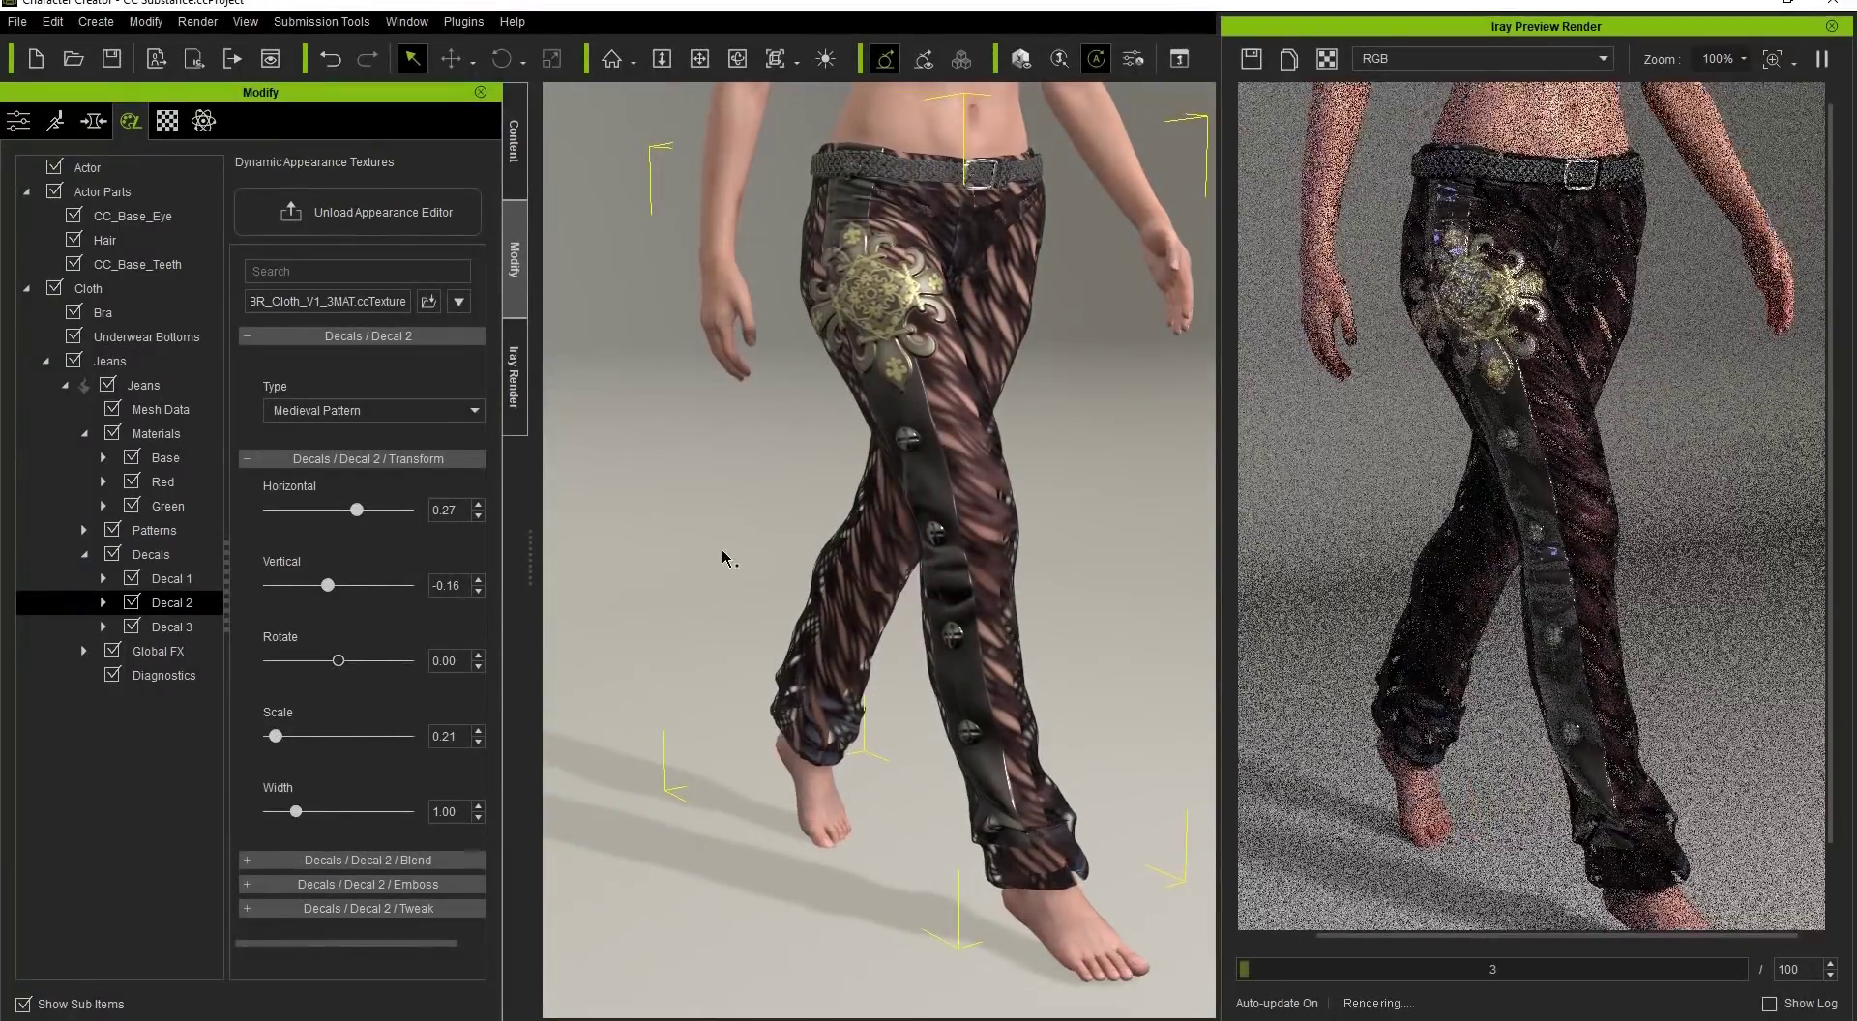